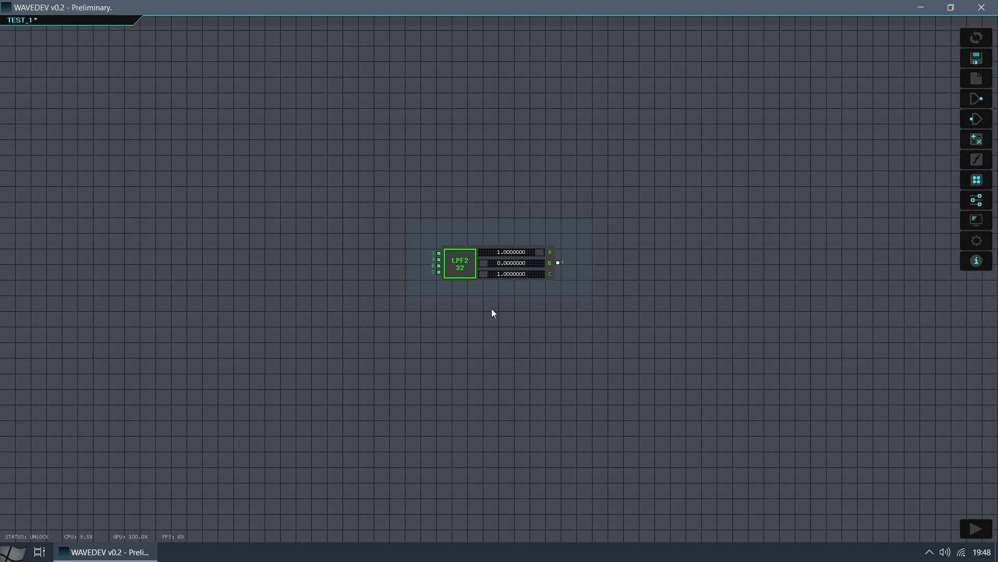
Set the LPF2 block's C slider to 0.0034738 and wire a pulse trigger to its X input
mouse_move(484, 261)
left_mouse_down()
mouse_move(515, 266)
mouse_move(511, 273)
mouse_move(517, 264)
mouse_move(474, 269)
left_mouse_up()
mouse_move(486, 276)
left_mouse_down()
mouse_move(550, 285)
mouse_move(490, 285)
left_mouse_up()
left_click_drag(345, 248, 398, 282)
left_click(976, 120)
left_click(908, 200)
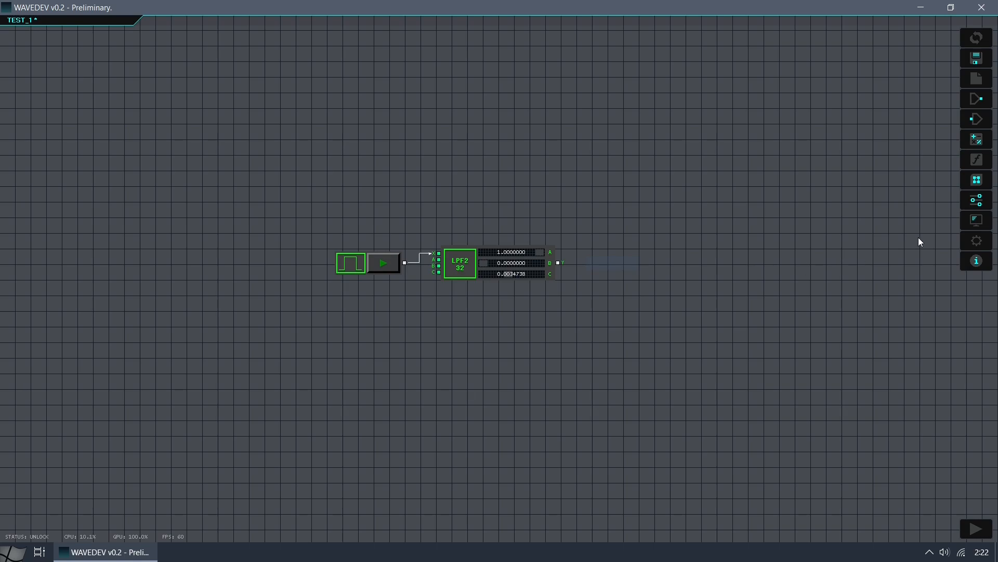
Add a Hz frequency meter beside the LPF2 block and connect it to the filter's Y output
left_click(976, 220)
left_click(944, 221)
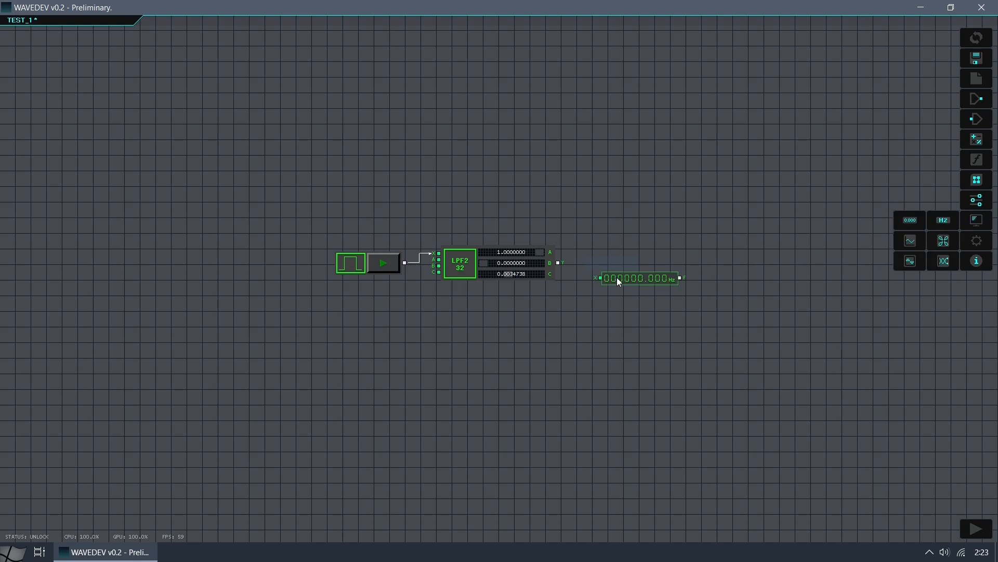
left_click_drag(586, 264, 589, 263)
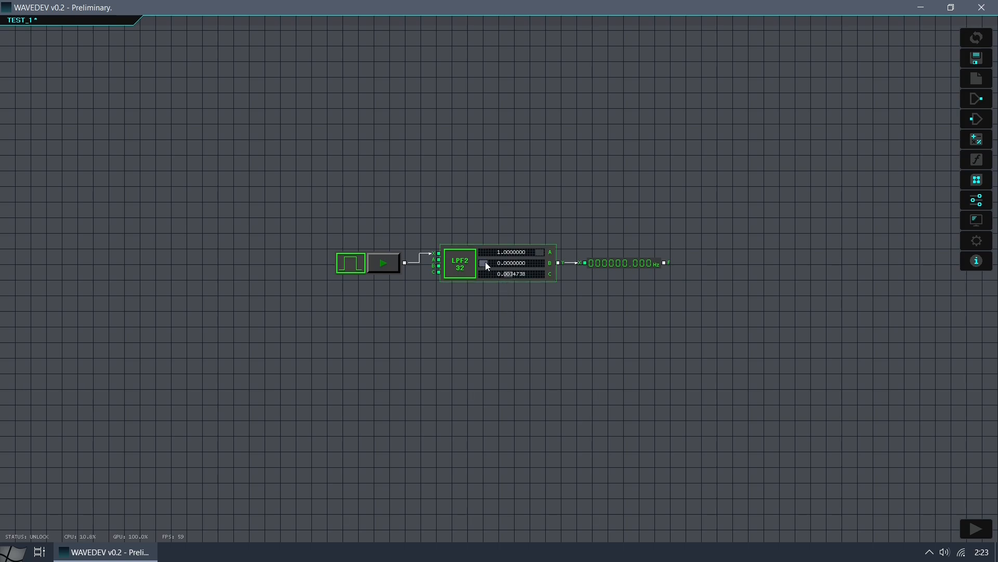
Set LPF2 coefficient B to 0.9999546 and C to 0.0000037, firing the pulse trigger to excite the filter
left_click_drag(485, 264, 554, 274)
left_click(385, 266)
left_click(480, 274)
left_click(541, 276)
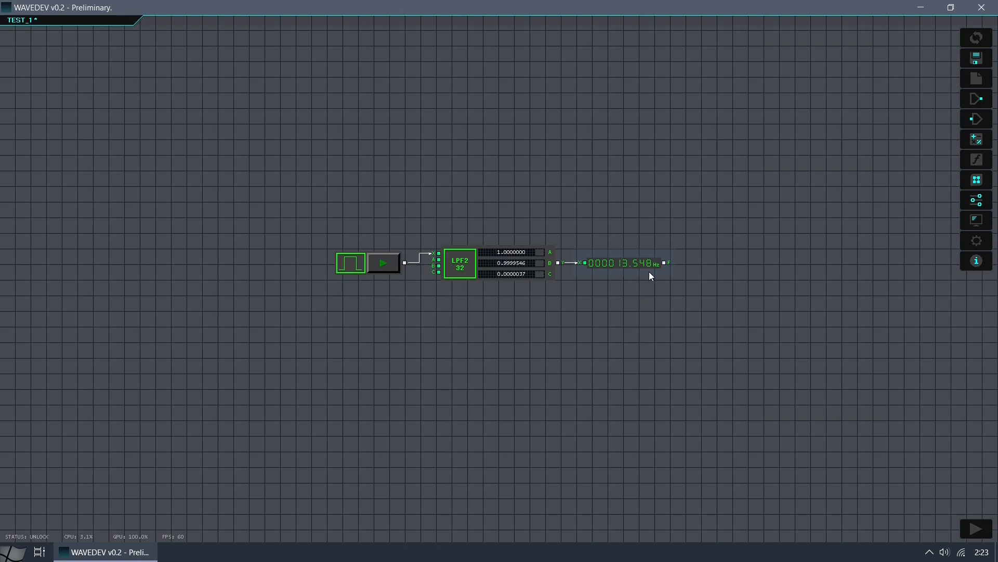
Check the sampling frequency in the program settings, then close them
left_click(970, 243)
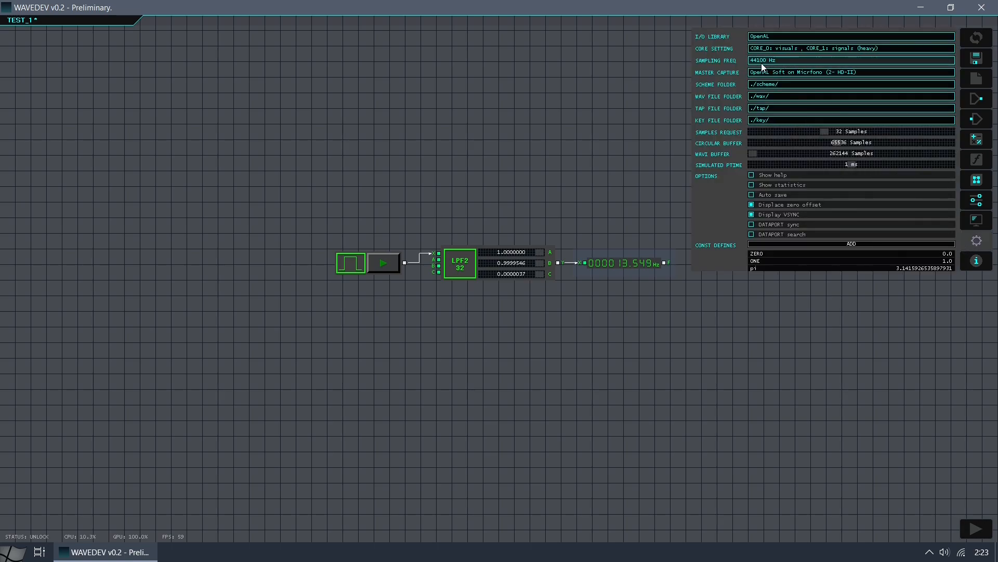
left_click(632, 145)
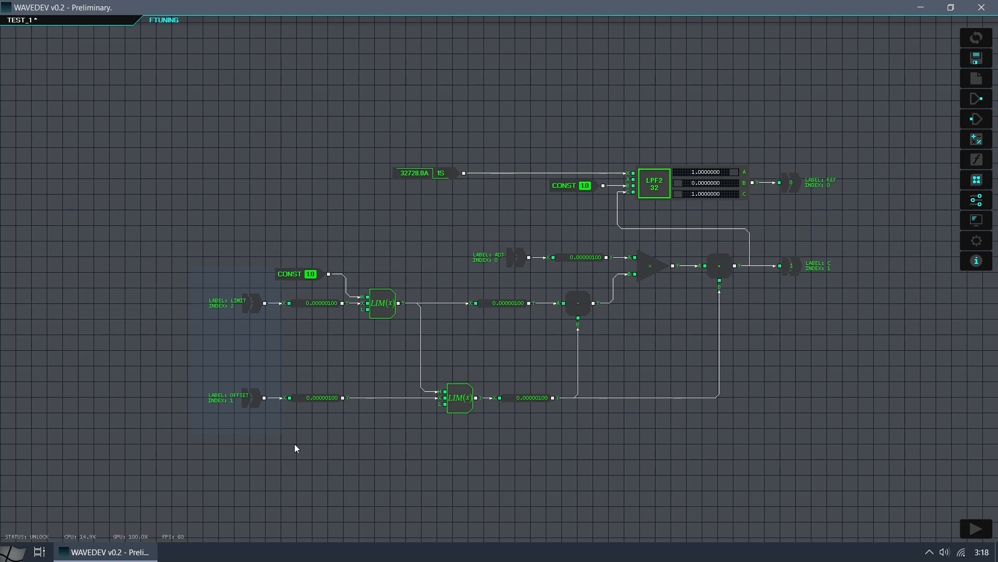
In TEST_1, feed FTUNING's C value into the LPF2 C input, with ADJ at 0.462962 and LPF2 B at 0.9977794
left_click(104, 22)
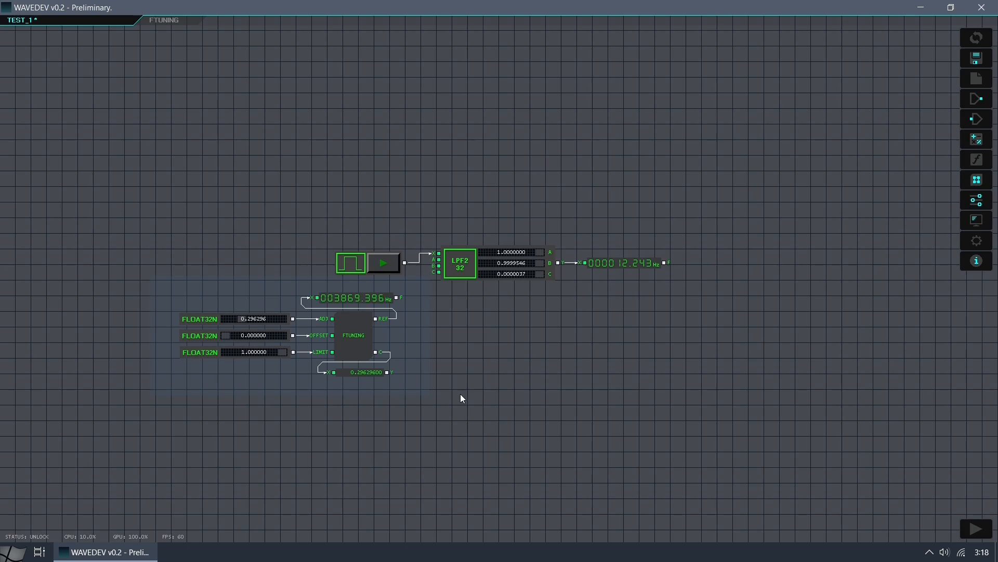
left_click_drag(391, 372, 433, 275)
mouse_move(240, 317)
left_mouse_down()
mouse_move(270, 320)
mouse_move(235, 317)
mouse_move(248, 323)
left_mouse_up()
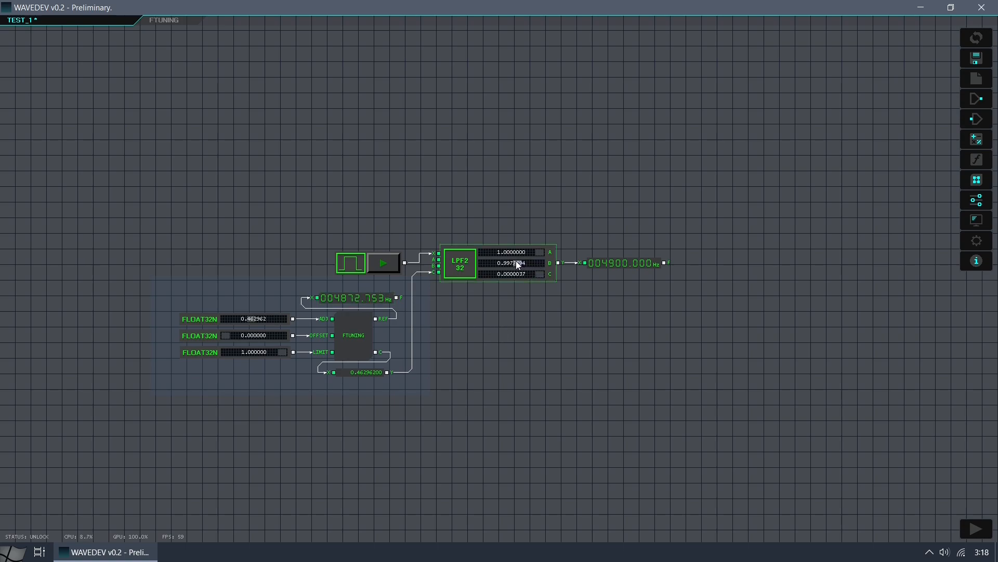
Delete the pulse trigger and the frequency meter connected to the LPF2 block
right_click(362, 258)
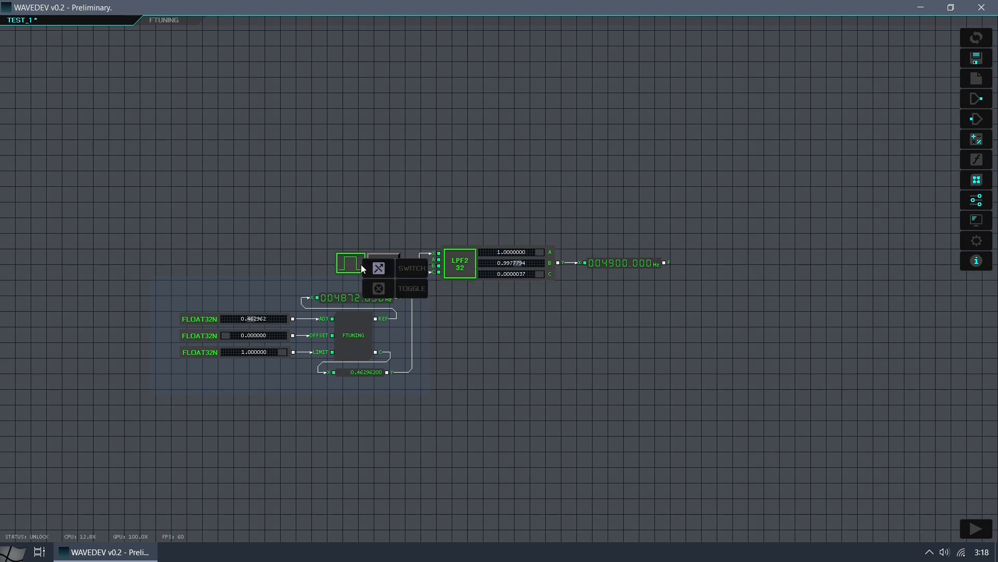
left_click(378, 287)
right_click(604, 266)
left_click(619, 294)
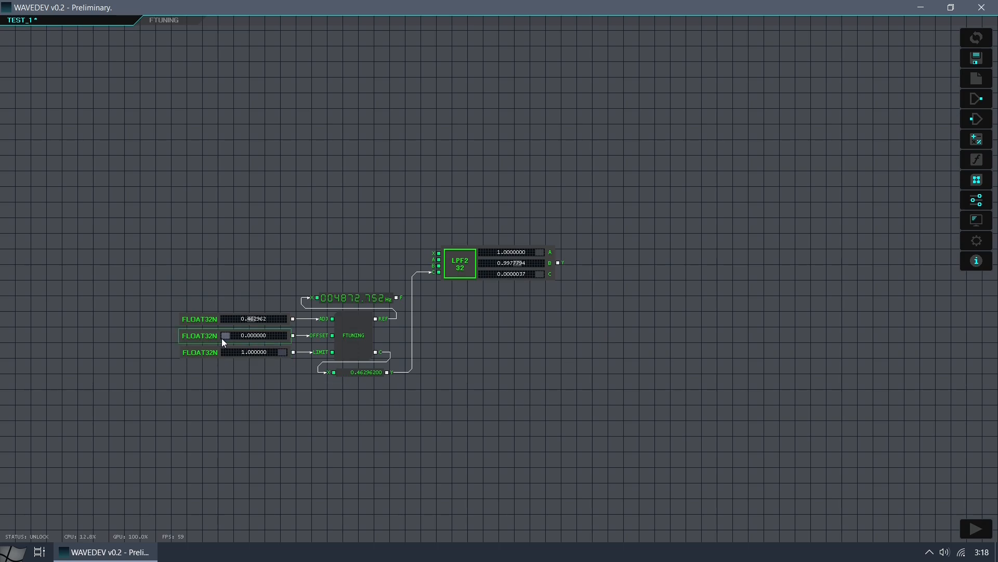
Set the FTUNING inputs to ADJ 0.583333, OFFSET 0.370370 and LIMIT 0.472222
left_click_drag(227, 337, 256, 321)
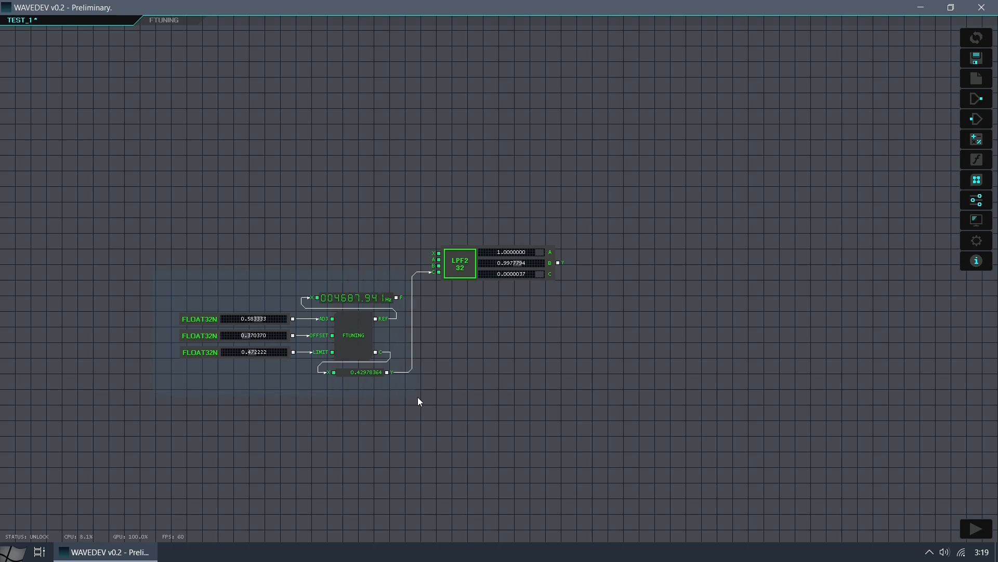
left_click_drag(415, 391, 395, 317)
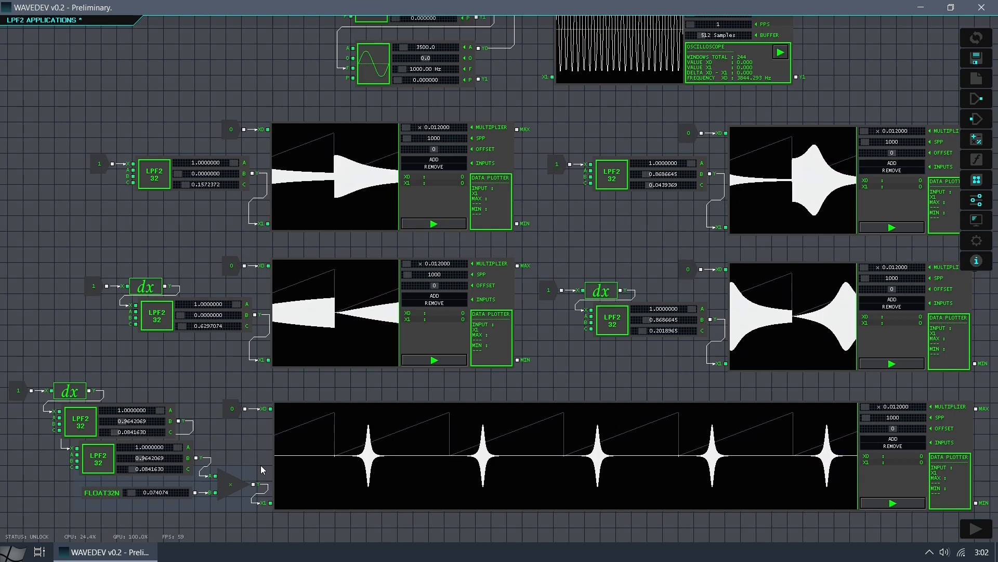
Examine the LPF2 application circuits and their sweep plots down to the lowest filter chain
left_click_drag(260, 465, 265, 379)
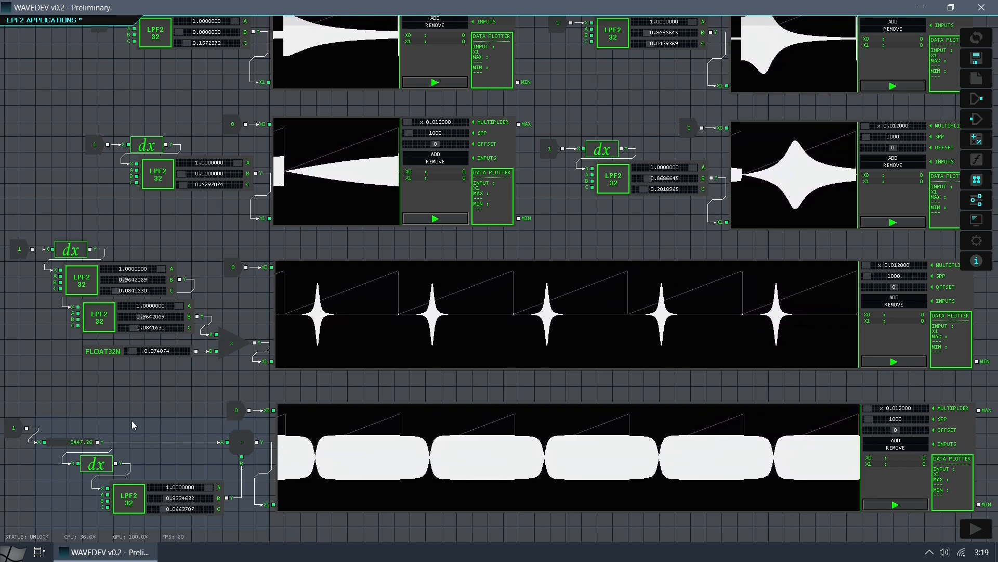
scroll(307, 532, "down", 2)
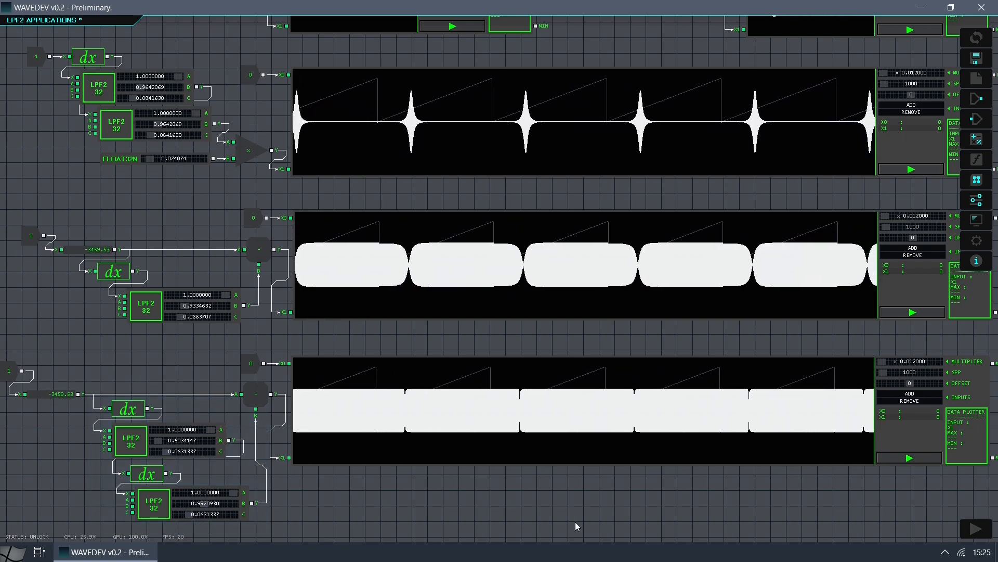
left_click_drag(568, 521, 568, 379)
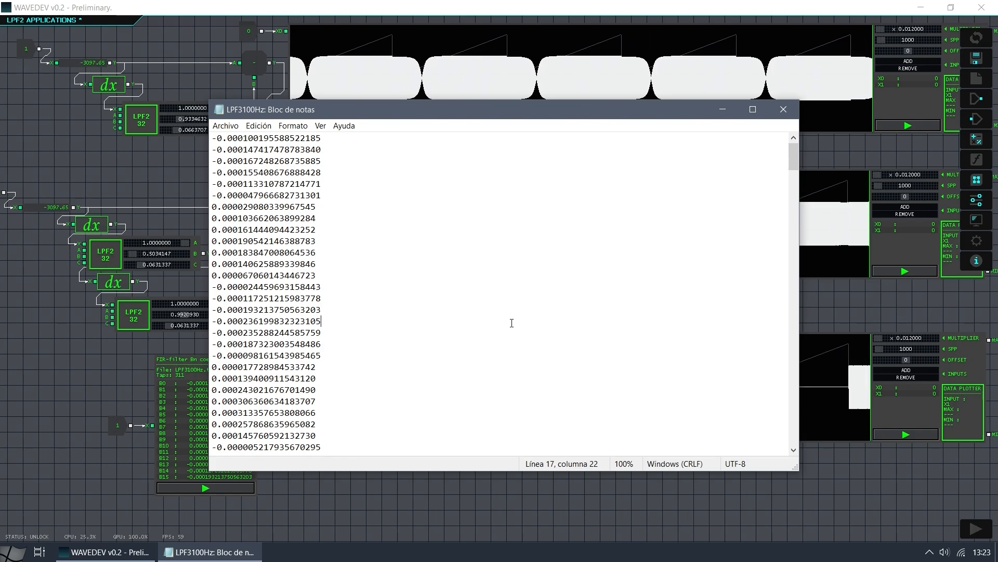
Highlight the coefficients in the LPF3100Hz text file, close it, and read through the FIR filter's coefficient list
left_click_drag(218, 135, 473, 318)
scroll(473, 318, "up", 1)
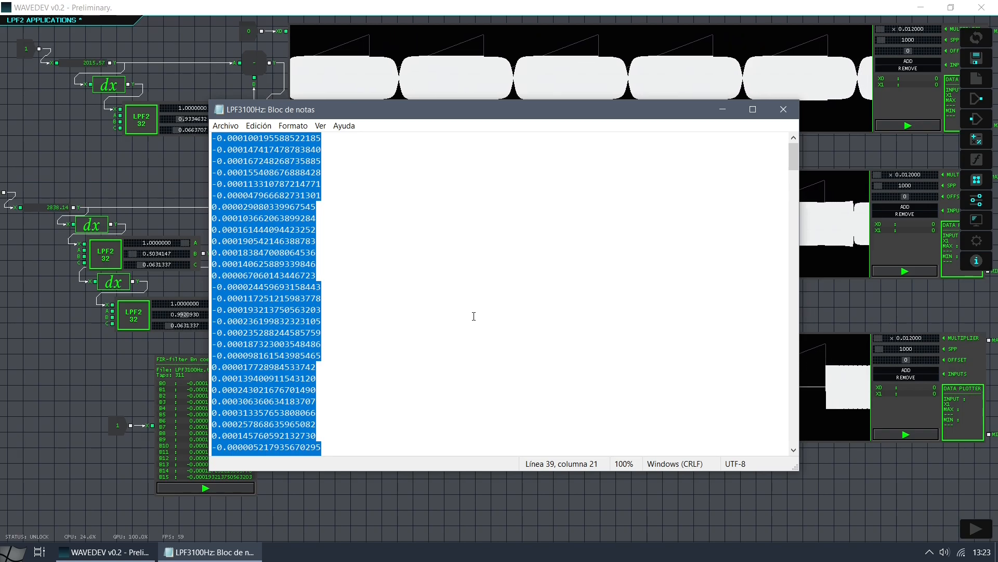
left_click(784, 110)
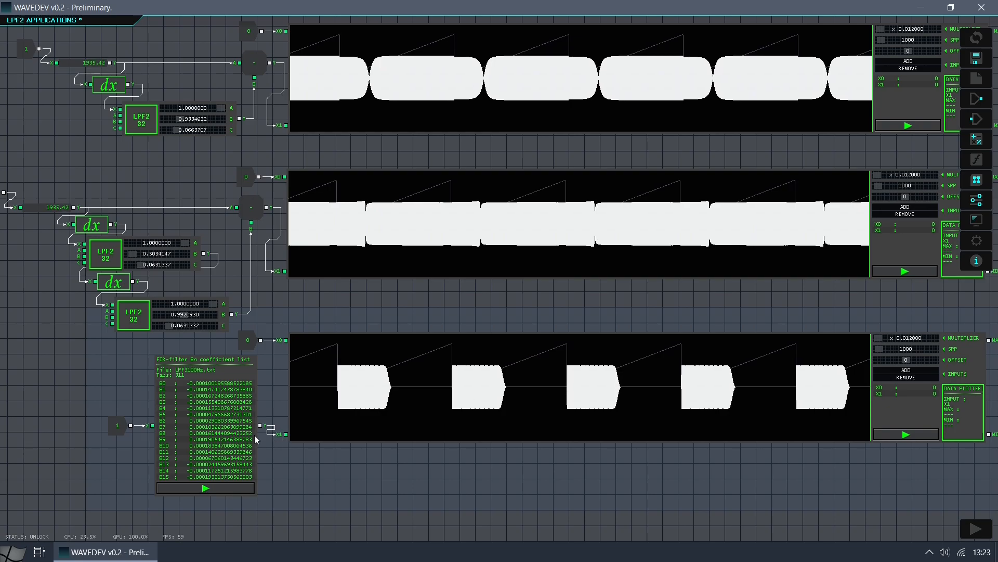
scroll(231, 448, "down", 15)
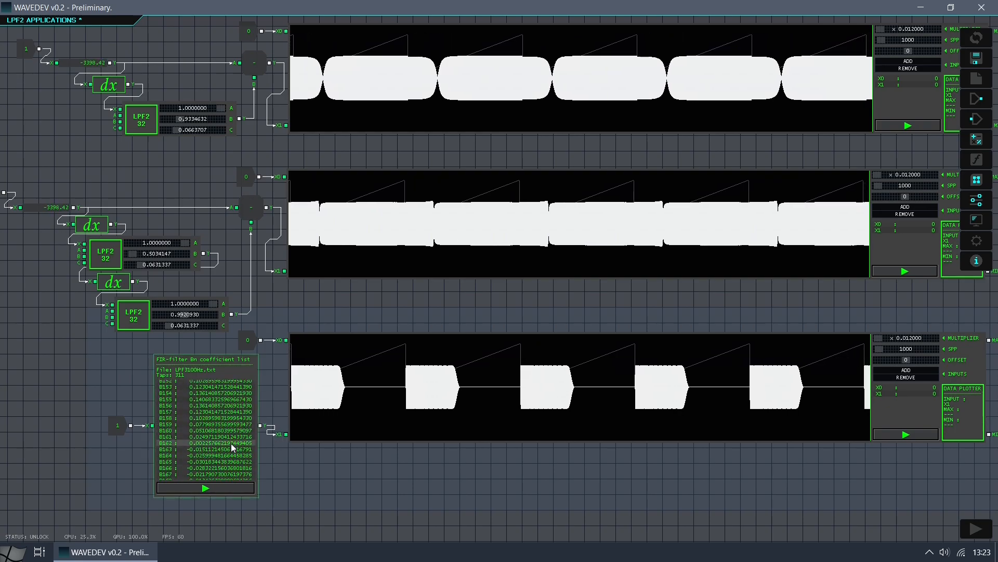
scroll(232, 447, "down", 15)
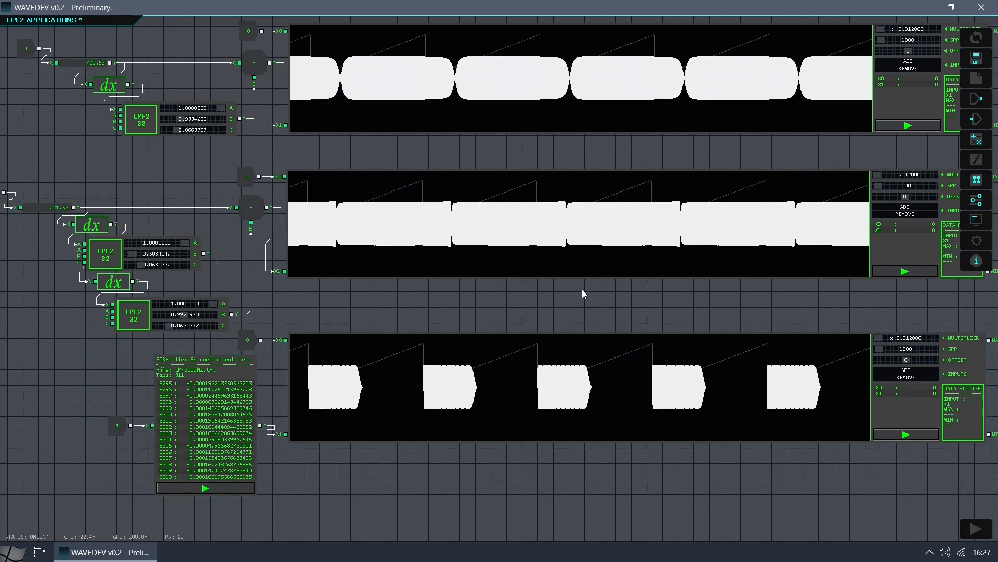
Compare the response plots of the single, differentiated and cascaded LPF2 filter circuits
scroll(582, 289, "up", 10)
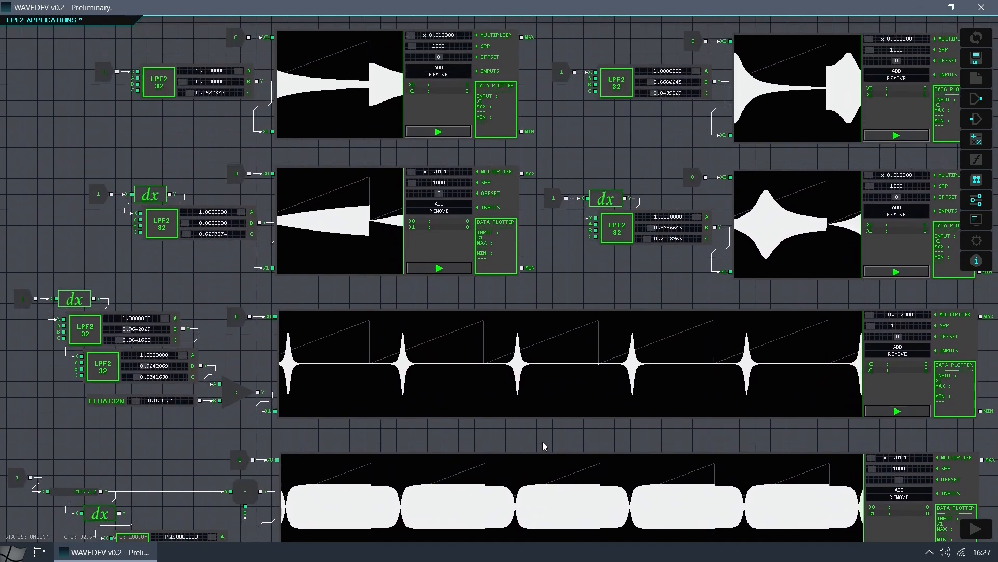
left_click_drag(542, 442, 528, 462)
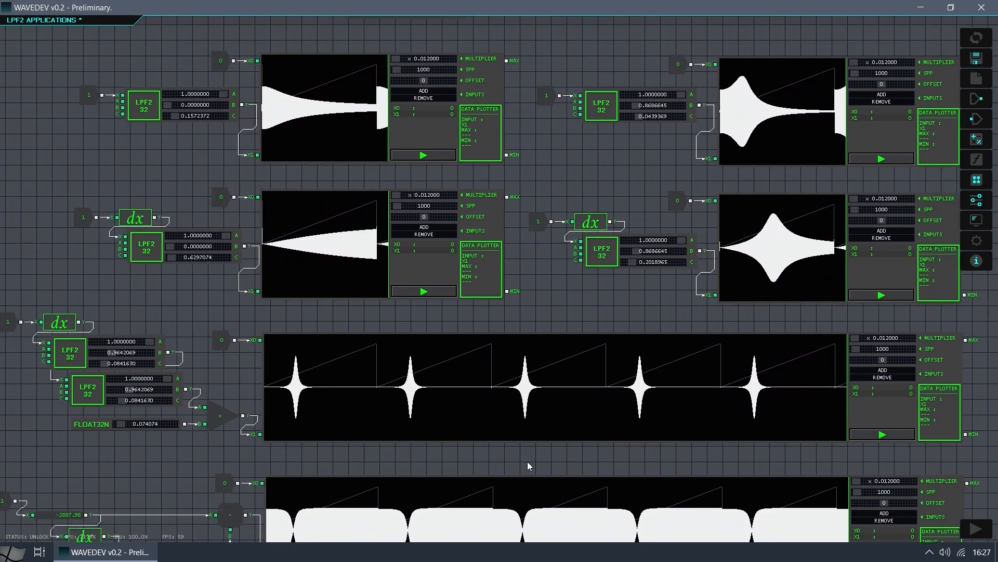
left_click_drag(527, 460, 421, 211)
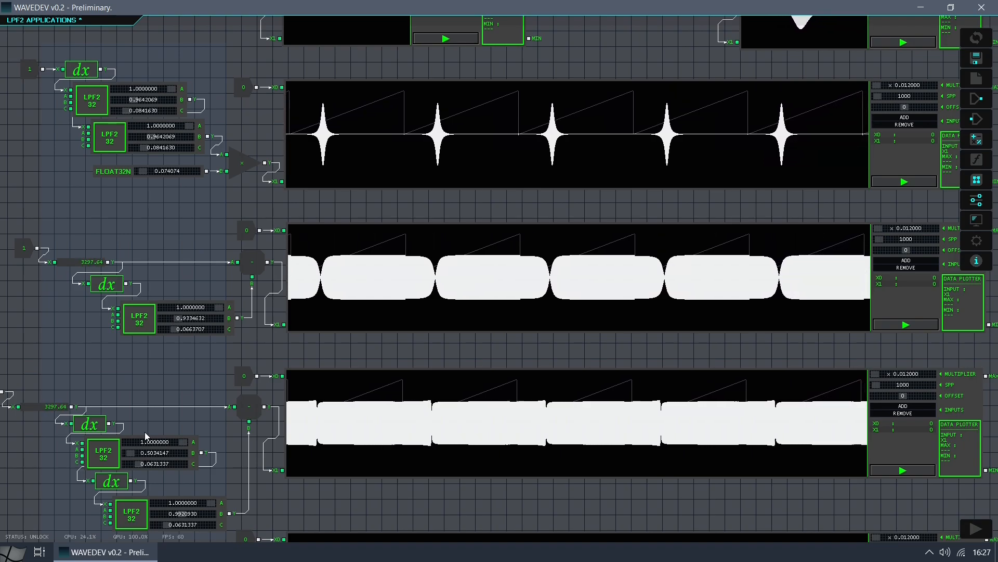
left_click_drag(609, 61, 560, 401)
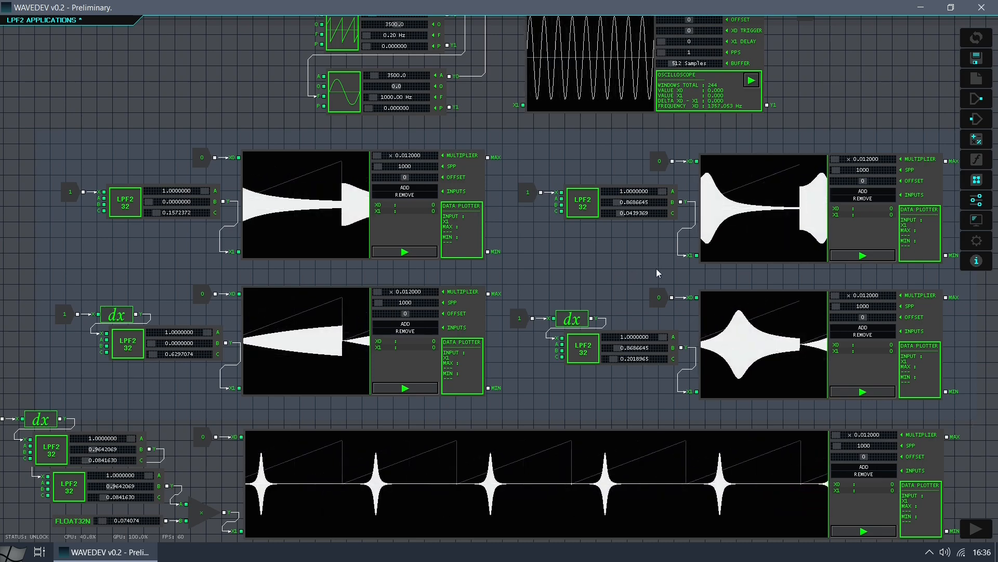
left_click_drag(835, 279, 303, 261)
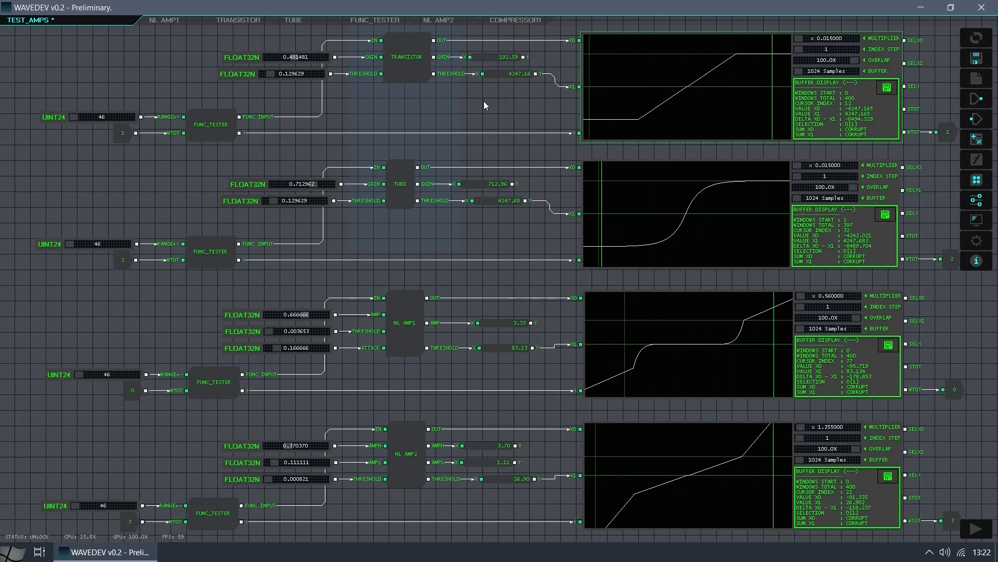
Set the TRANSISTOR block's gain to 0.314814 and threshold to 0.138888, and adjust the TUBE block's gain and threshold
left_click_drag(294, 57, 271, 76)
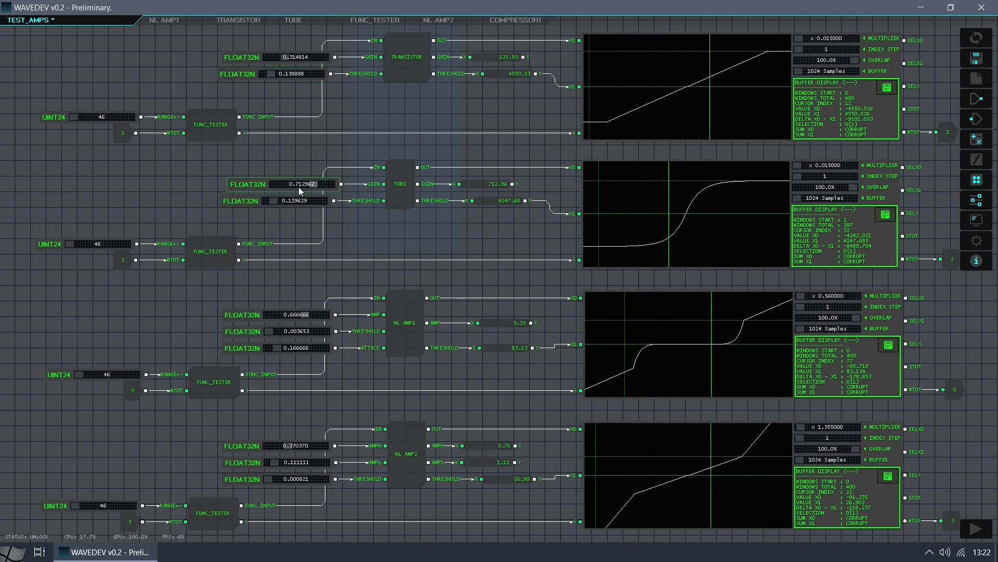
mouse_move(314, 185)
left_mouse_down()
mouse_move(279, 182)
mouse_move(317, 180)
left_mouse_up()
left_click(273, 198)
left_click(276, 200)
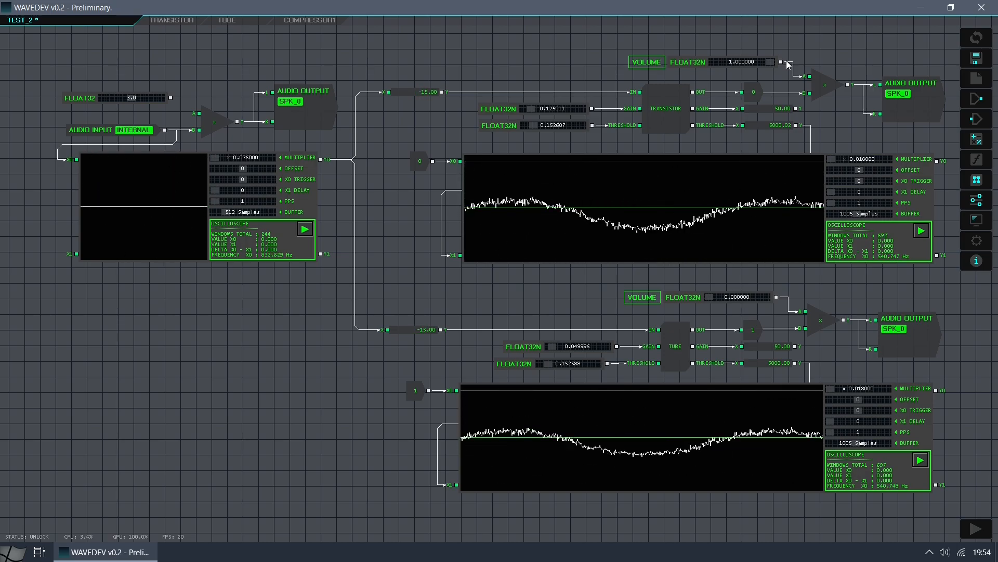
Raise the volume of the TUBE stage's audio output in TEST_2
left_click_drag(711, 298, 714, 299)
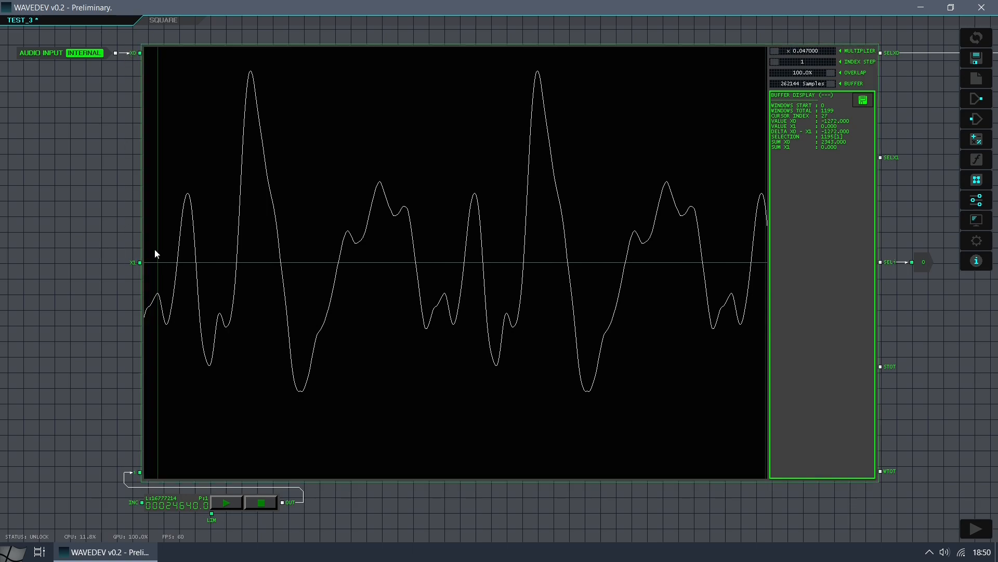
left_click(829, 73)
left_click_drag(844, 89, 850, 100)
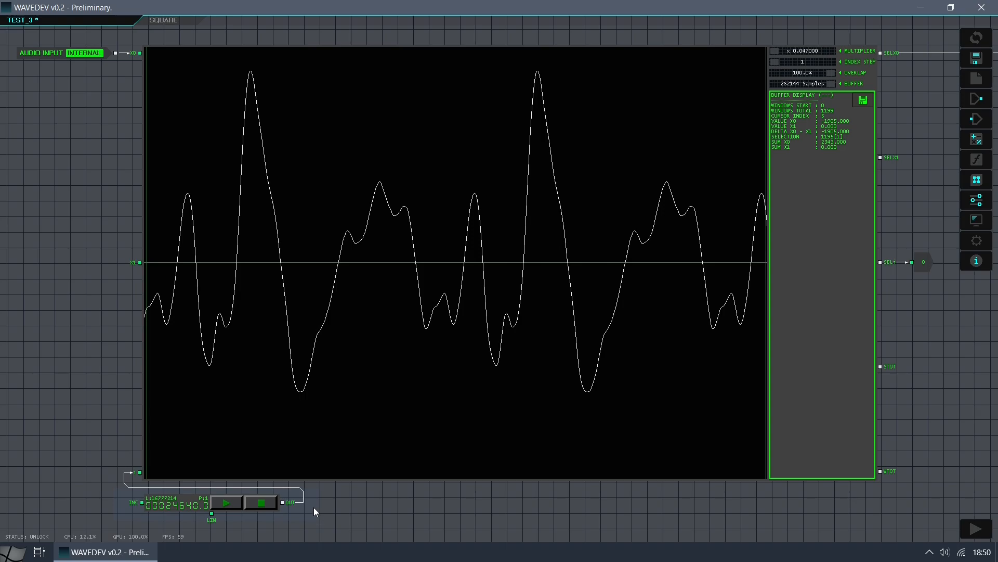
left_click_drag(639, 256, 562, 254)
left_click_drag(766, 256, 848, 239)
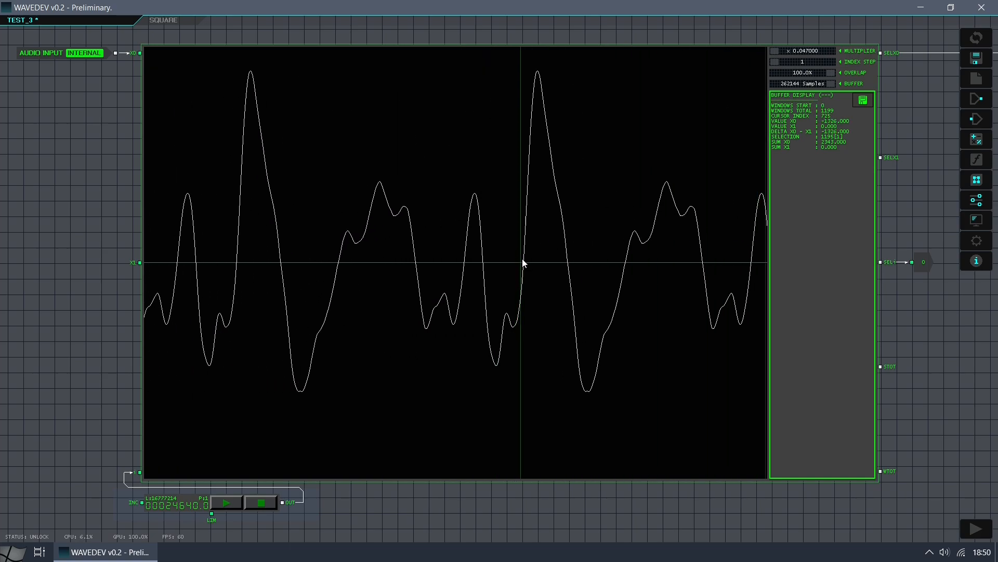
Select 2207 samples of the waveform from index 730 in the TEST_3 buffer display and inspect both ends of the selection
mouse_move(524, 261)
left_mouse_down()
mouse_move(628, 280)
mouse_move(781, 285)
mouse_move(544, 295)
mouse_move(620, 292)
mouse_move(656, 353)
left_mouse_up()
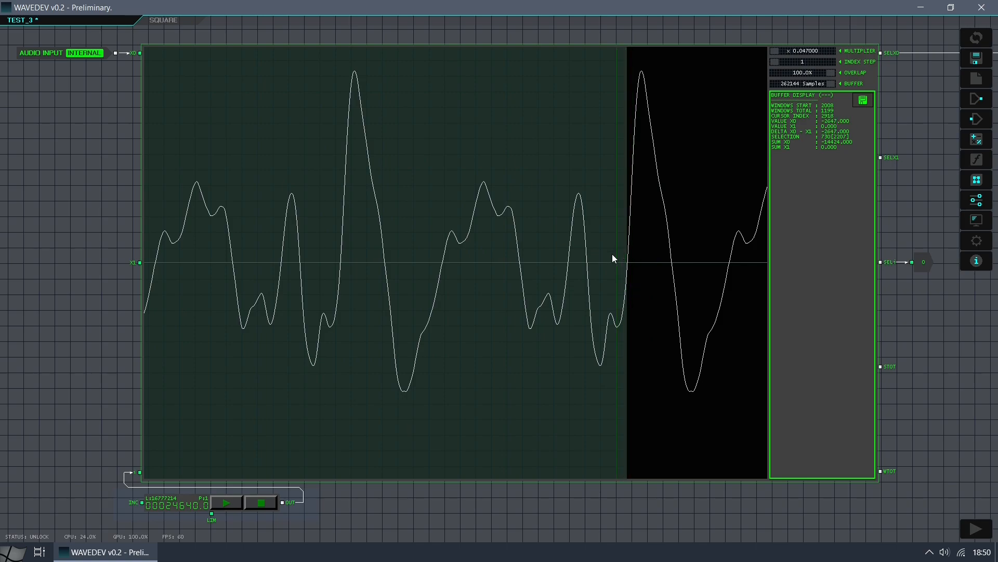
scroll(394, 271, "up", 8)
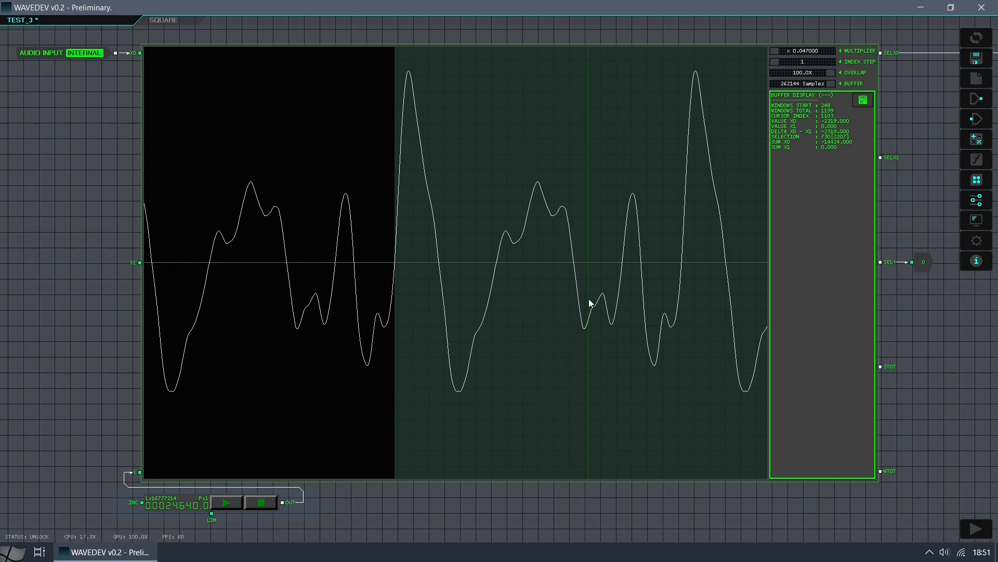
scroll(590, 302, "down", 8)
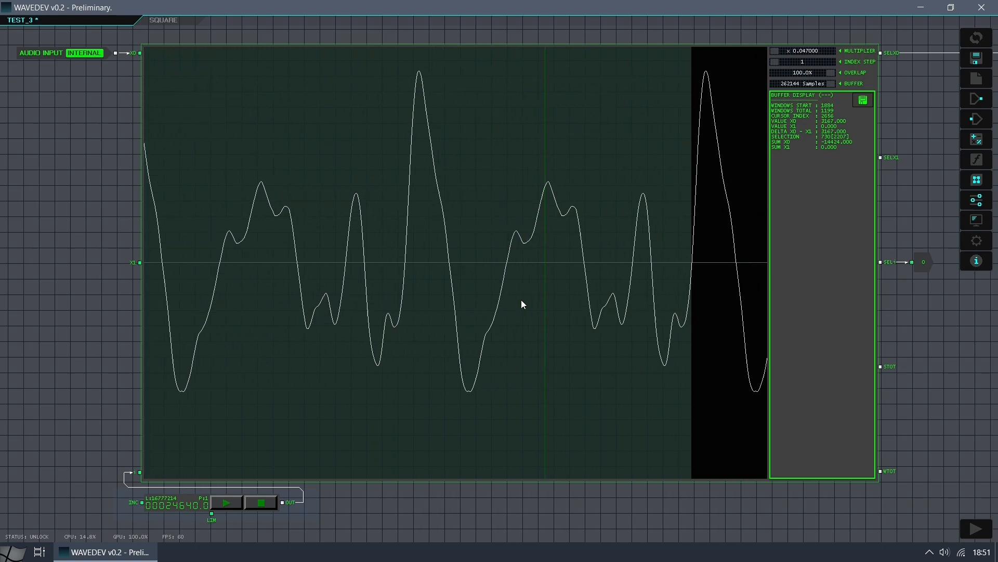
scroll(473, 300, "down", 1)
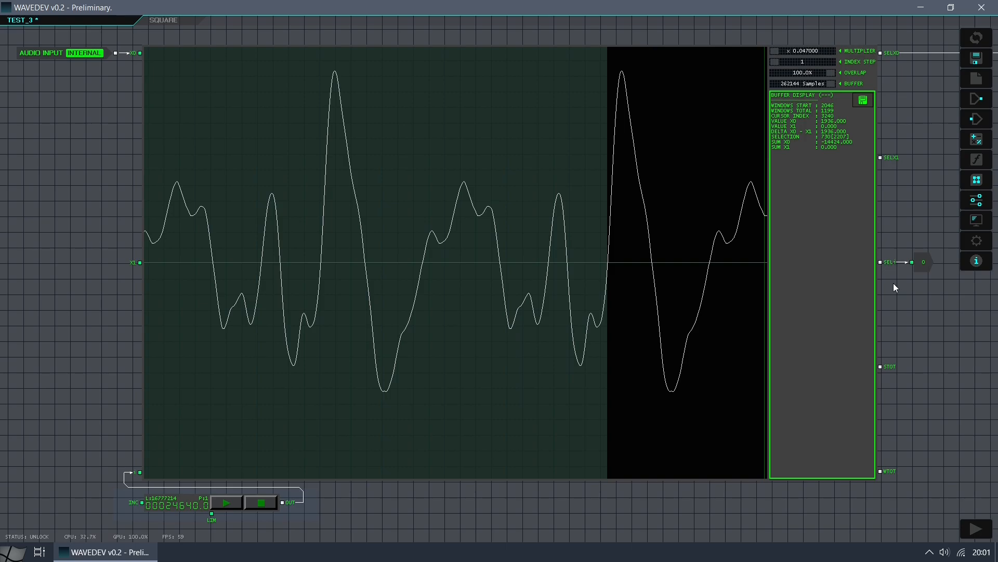
Mark points on the first derivative's waveform in the second buffer display to examine its shape
left_click_drag(951, 310, 36, 308)
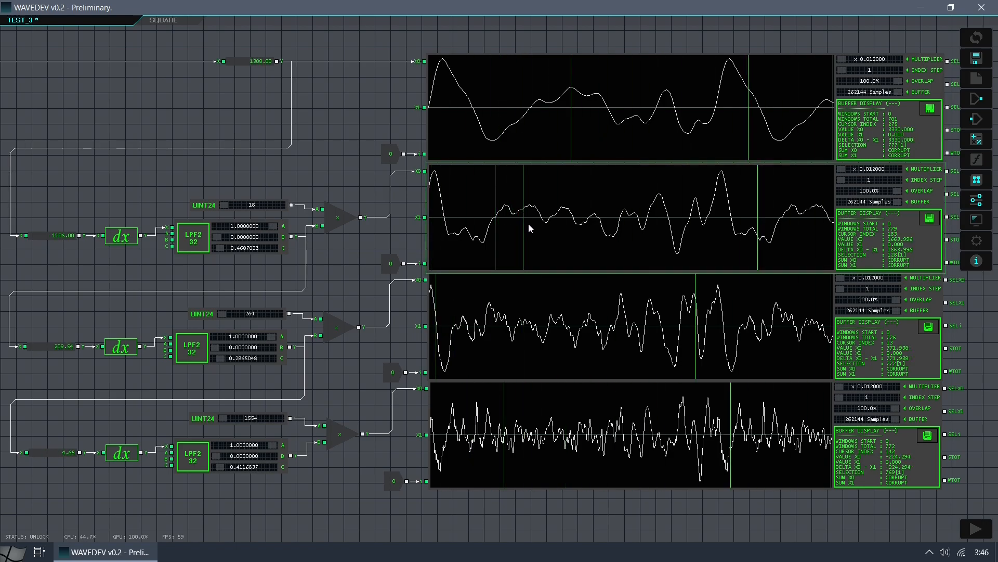
left_click(542, 220)
left_click(574, 219)
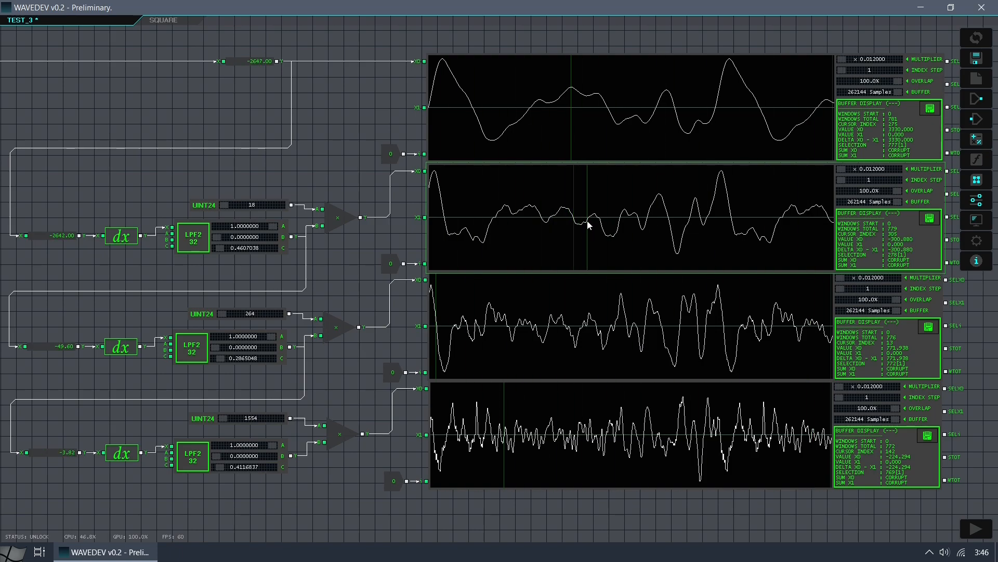
Mark further points on the first derivative's waveform, and one on the second derivative's, to compare their shapes
left_click(602, 222)
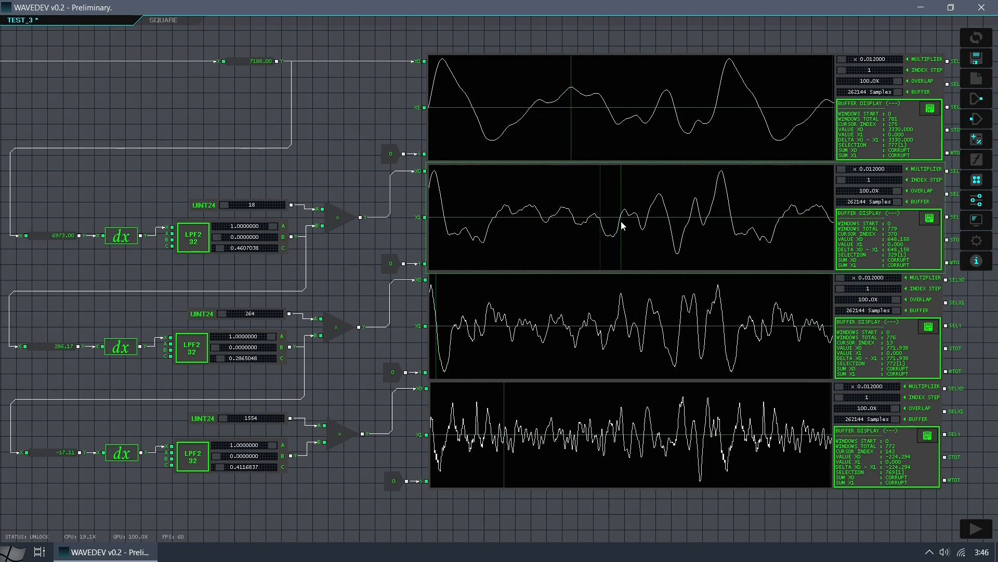
left_click(639, 229)
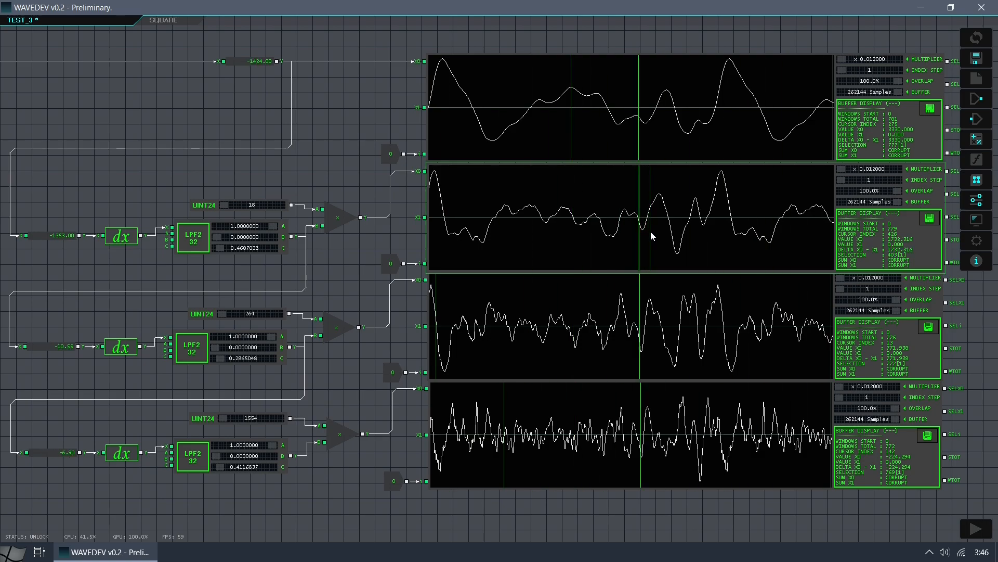
left_click(534, 335)
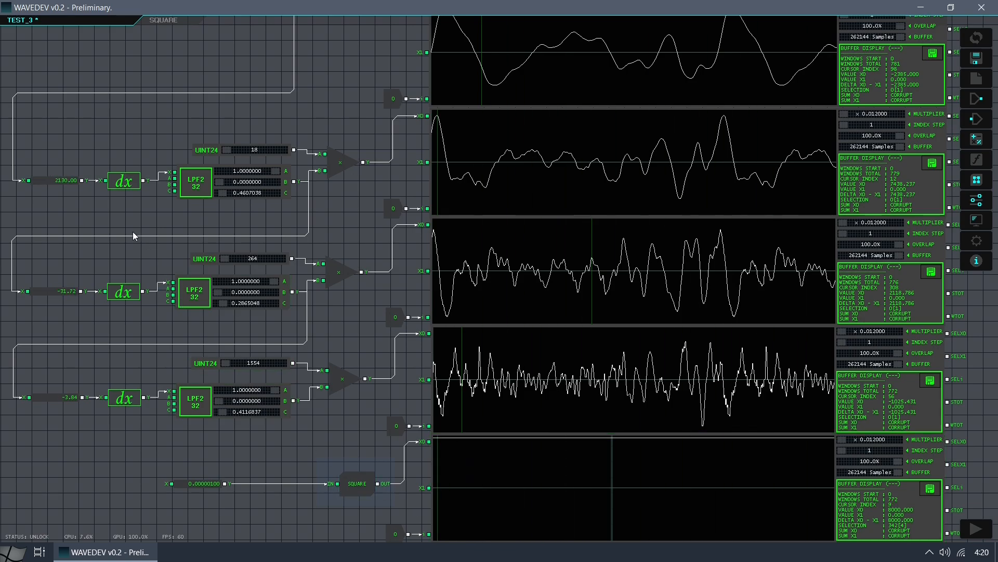
Feed the original waveform into the SQUARE block's input chain and select one high pulse, 145 samples from index 198, in its buffer display
left_click_drag(85, 181, 172, 483)
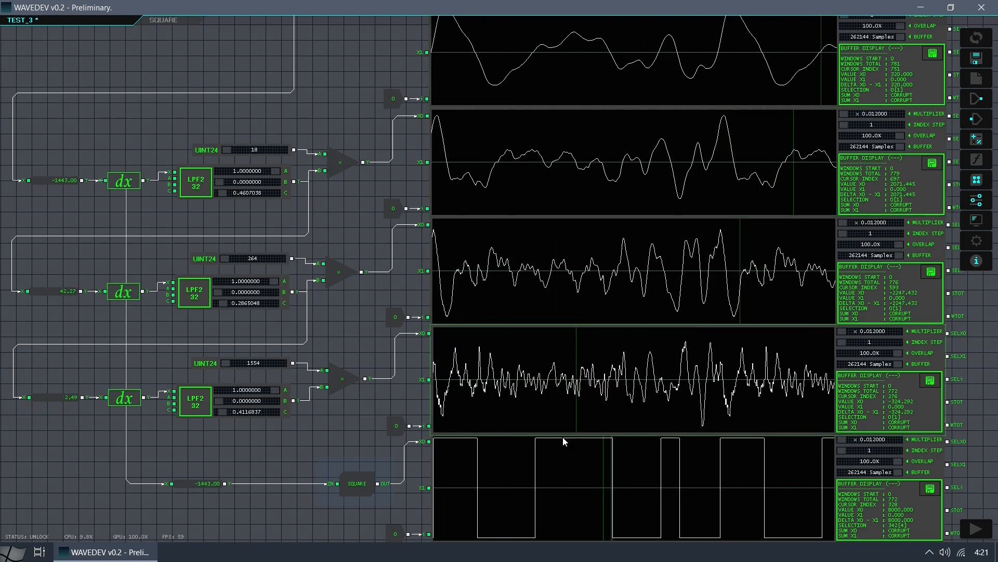
left_click_drag(537, 445, 610, 445)
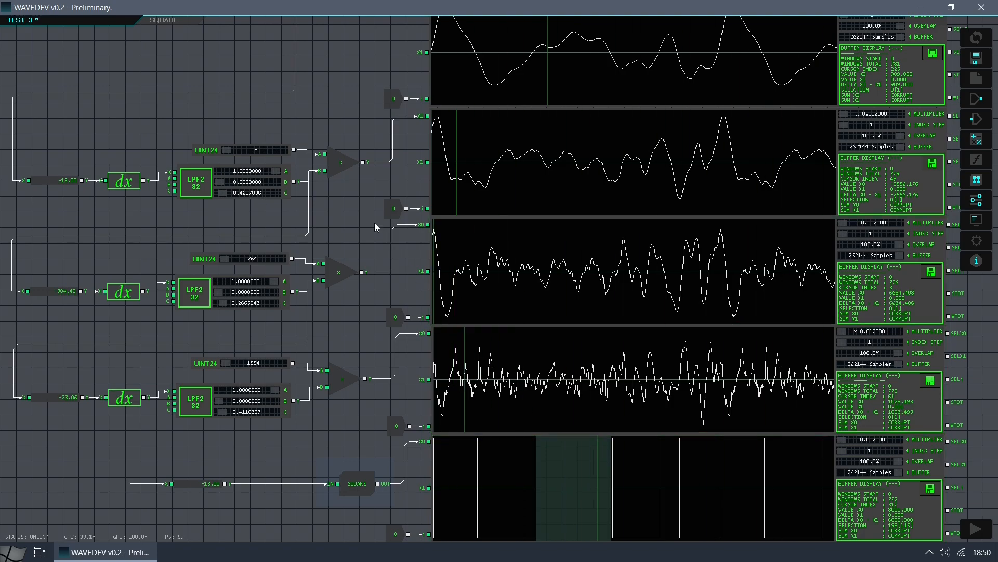
Feed the first, second and third derivatives in turn into the SQUARE block, and select the first 556 samples of the original waveform
left_click_drag(299, 183, 172, 485)
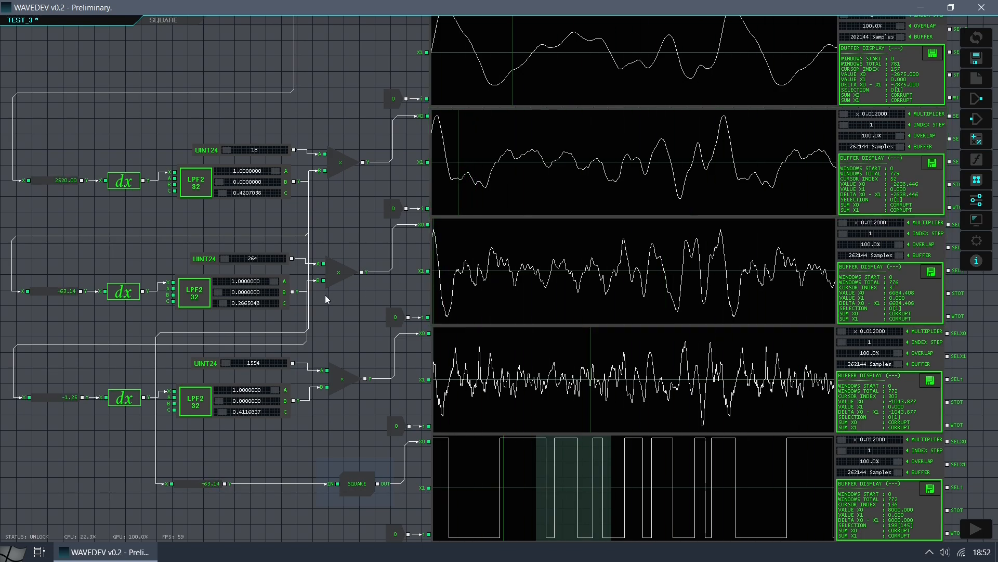
left_click_drag(276, 357, 171, 485)
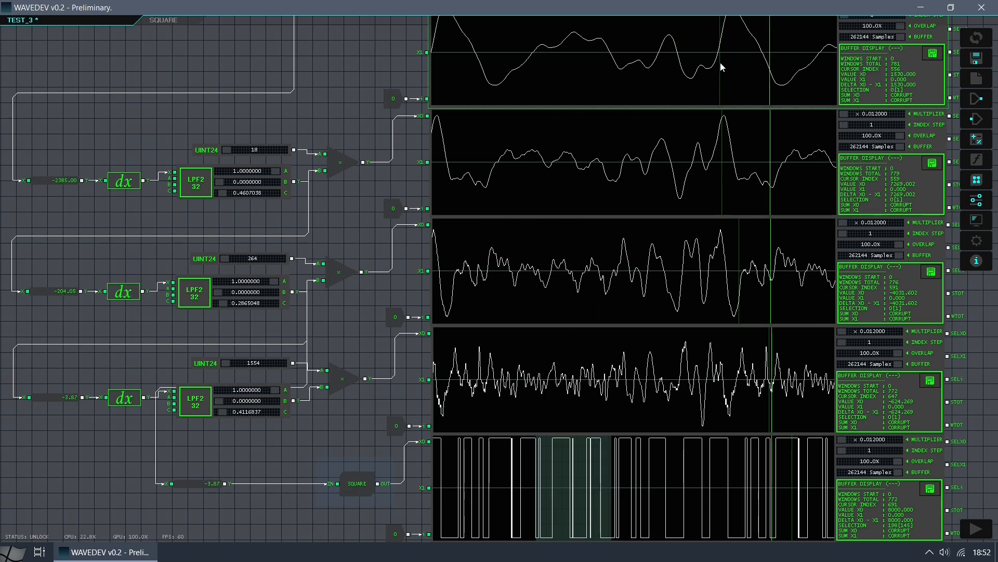
left_click_drag(721, 66, 429, 63)
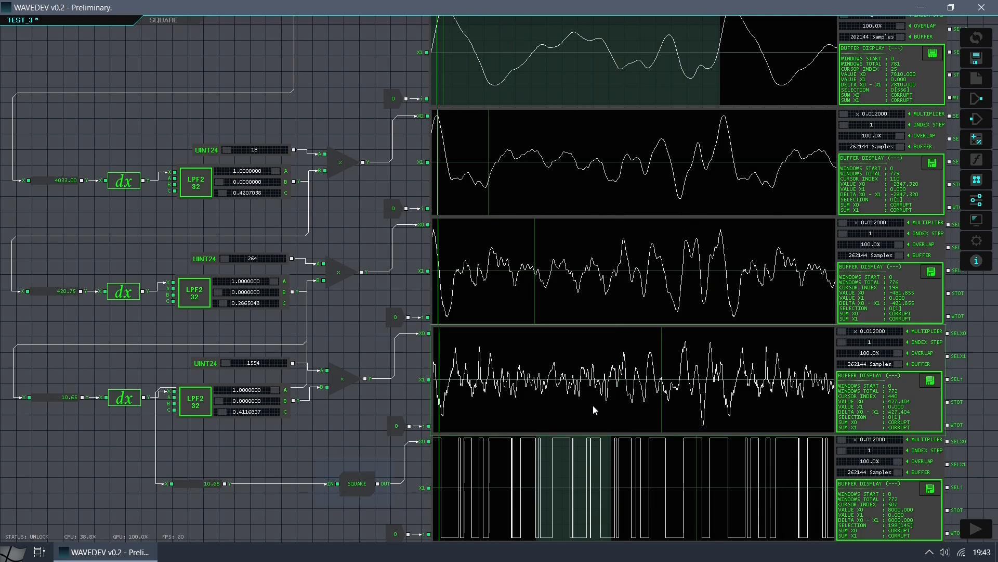
left_click_drag(298, 425, 169, 484)
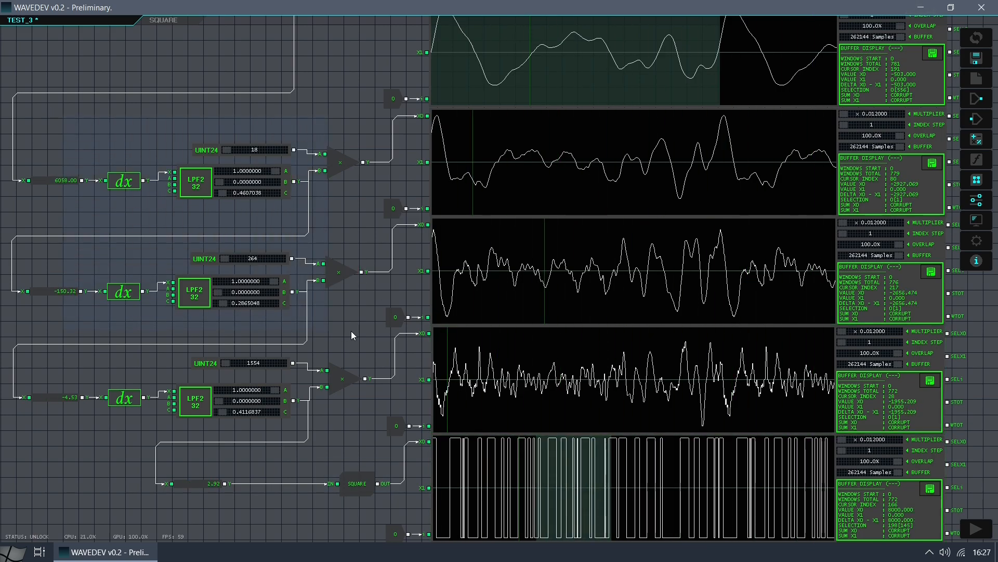
Reconnect the second derivative to the SQUARE block's input chain and route it through an LPF2 filter set to 1.0, 0.8379743 and 0.0220929
left_click_drag(206, 370, 172, 486)
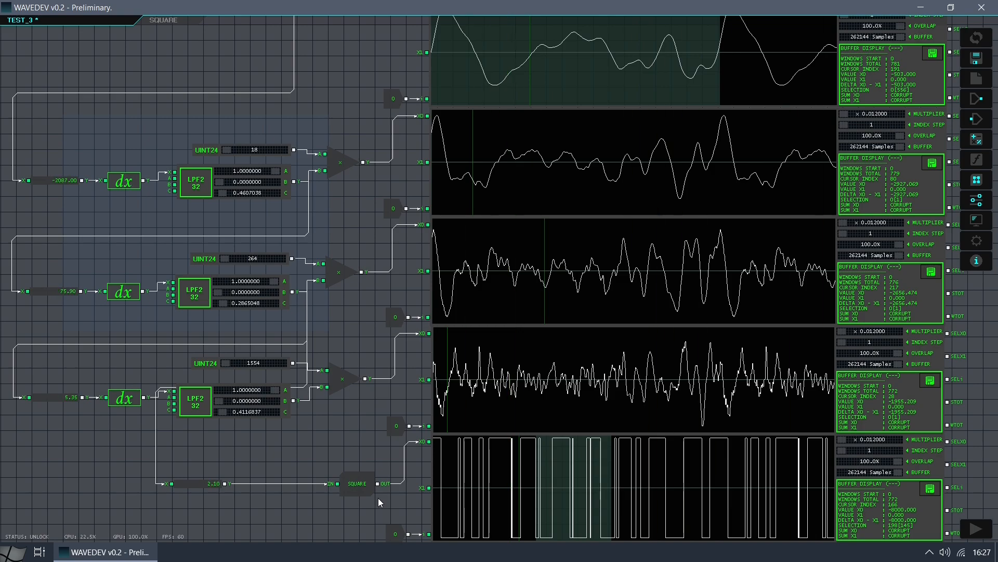
left_click(671, 455)
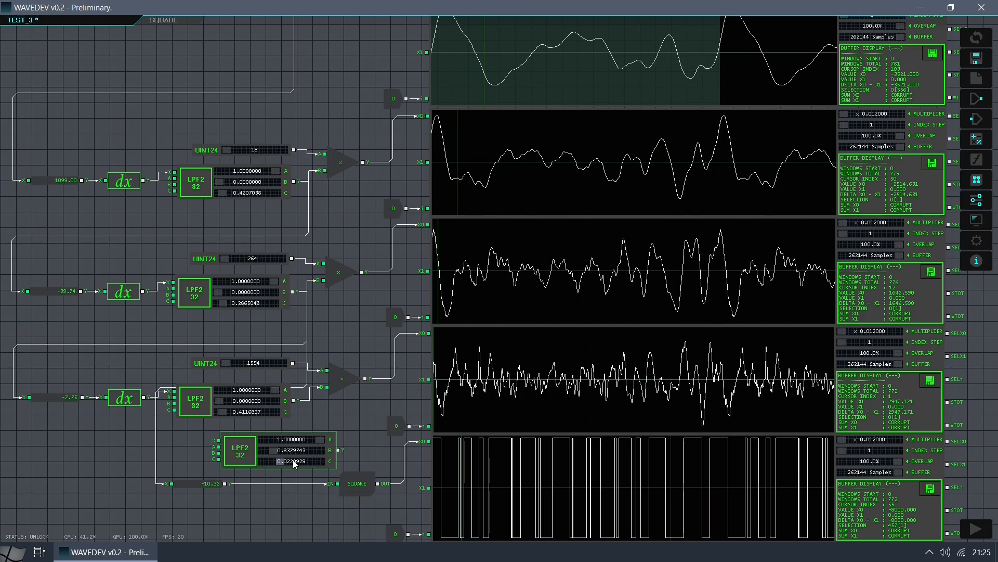
left_click_drag(229, 485, 216, 441)
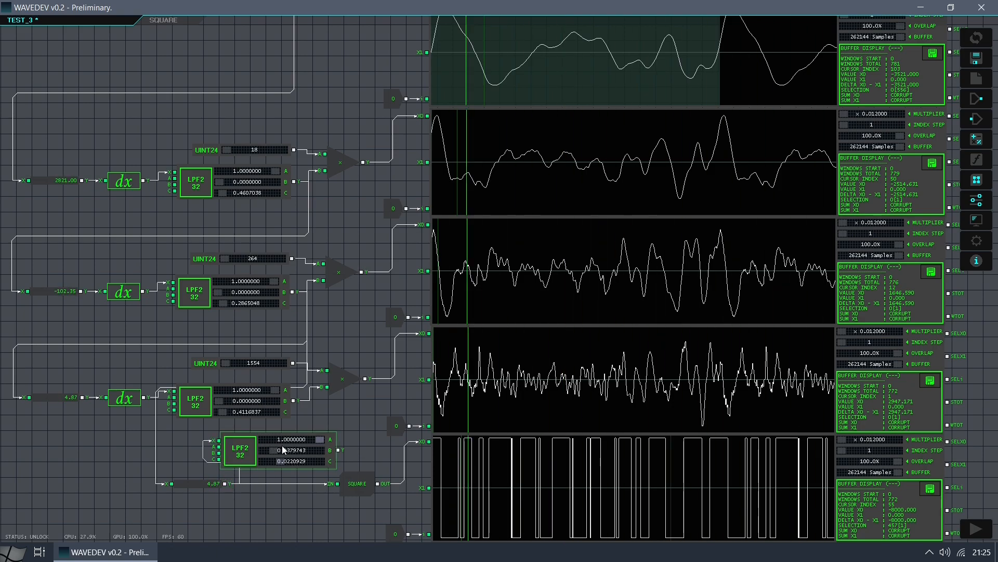
left_click_drag(339, 450, 336, 485)
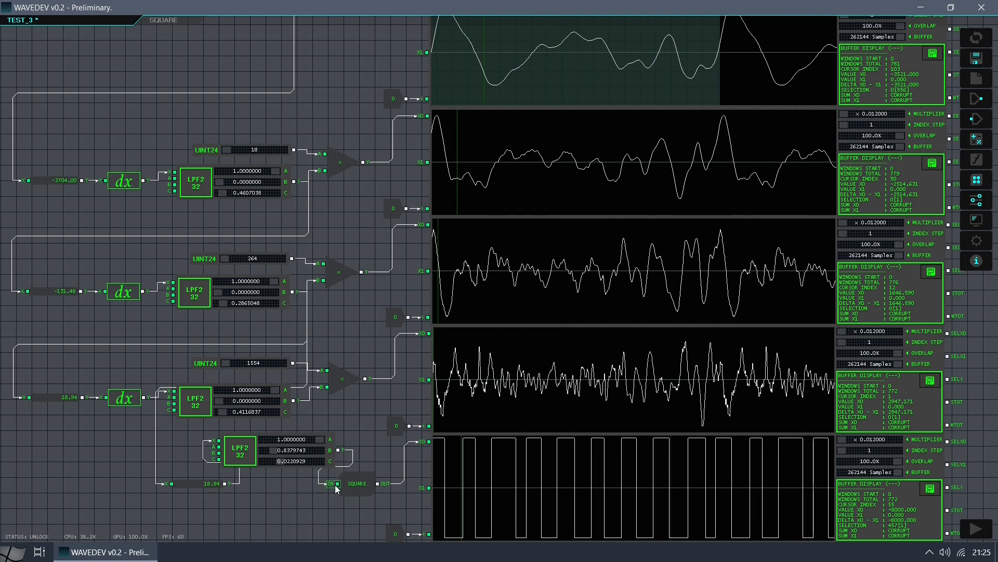
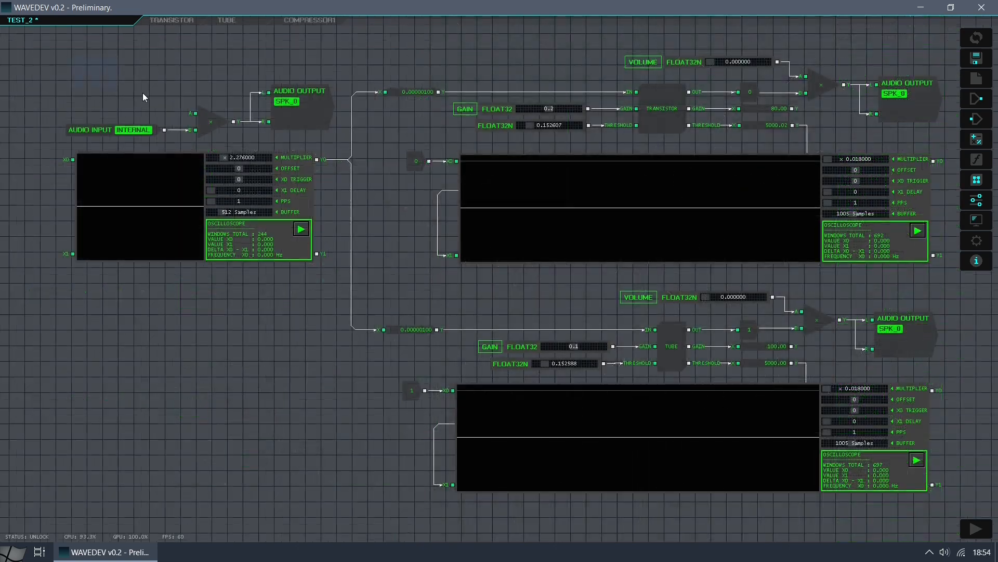
Add a 220 Hz sine generator with amplitude 38.0 in TEST_2 and connect its output to the first oscilloscope's X0 input
left_click(976, 98)
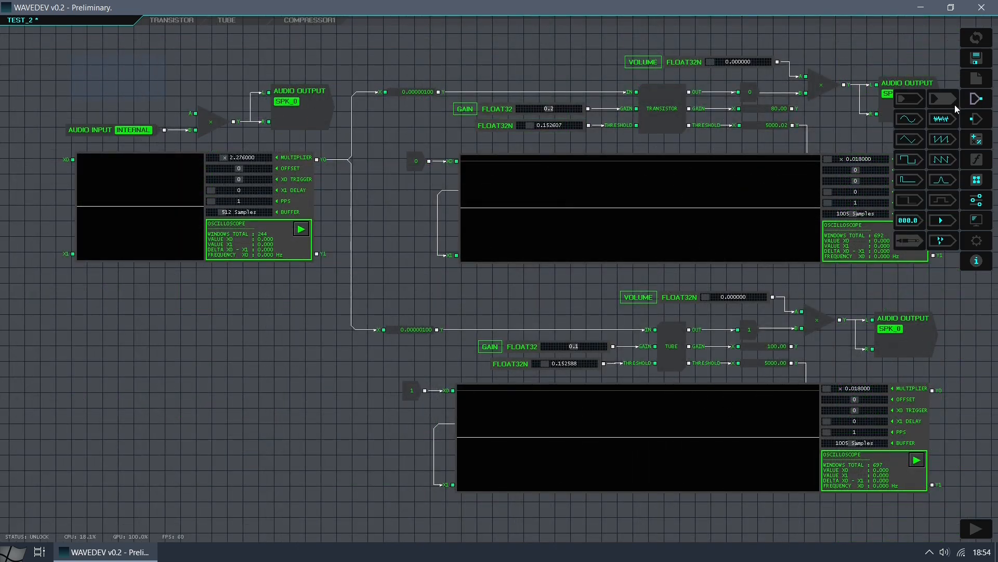
left_click(915, 119)
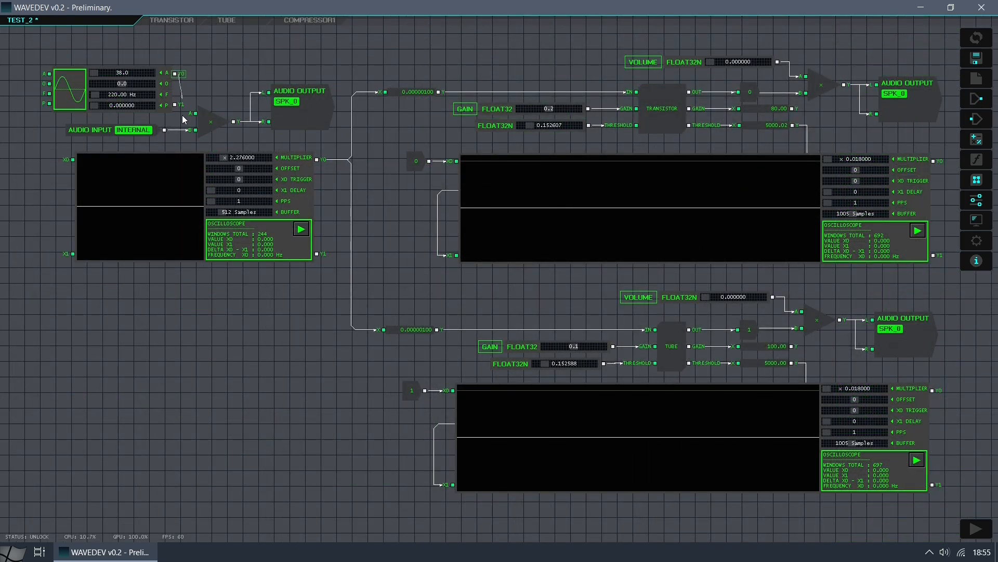
left_click_drag(175, 74, 73, 159)
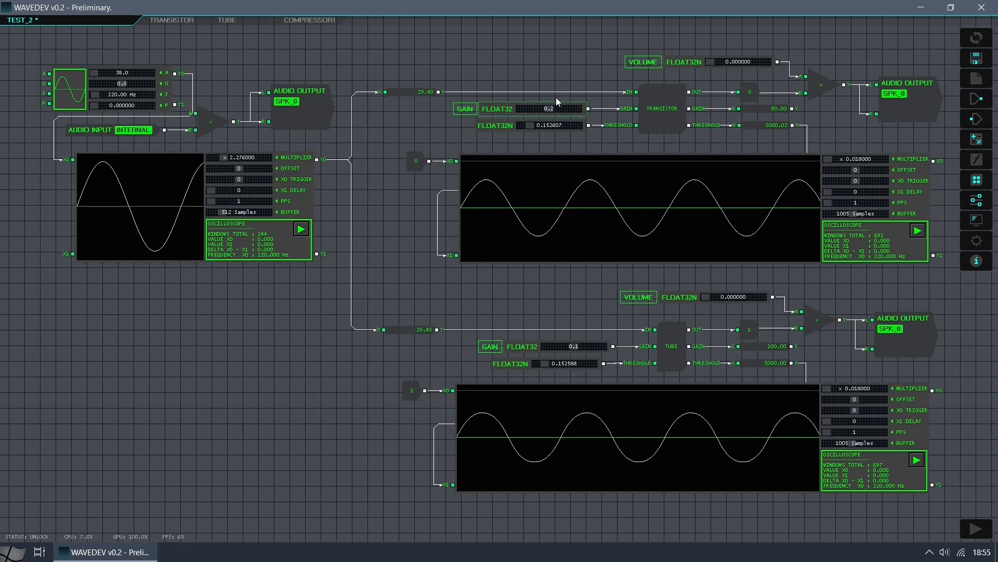
Try TRANSISTOR gains of 1.1 and 6.5 before settling on 2.0, and set the TUBE gain to 0.8
left_click(573, 346)
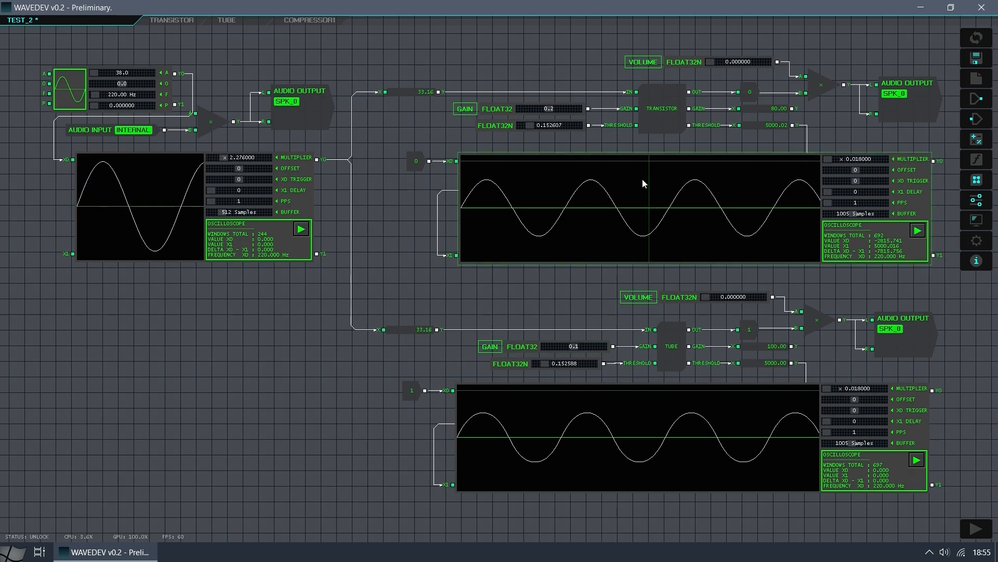
left_click(563, 110)
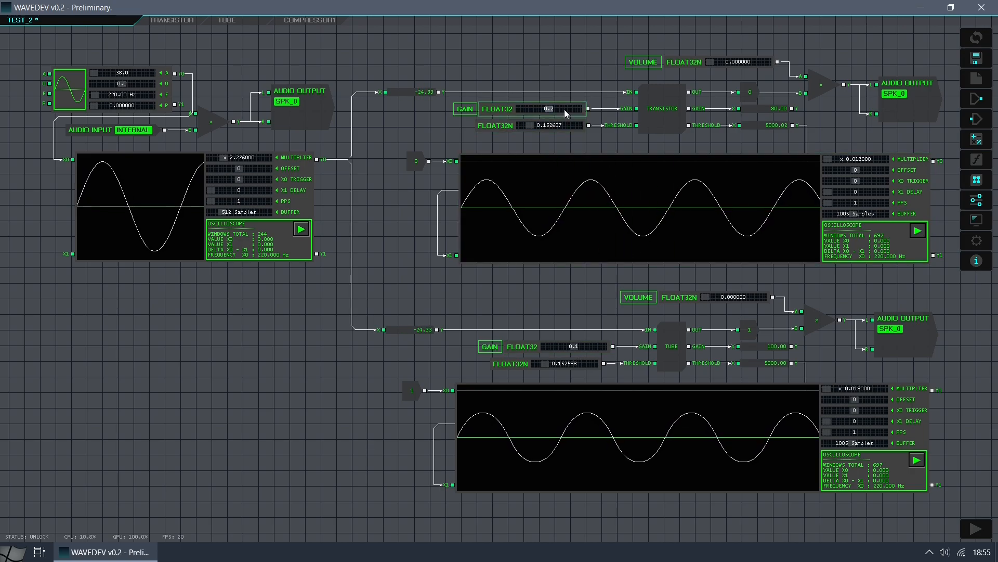
type("1.1")
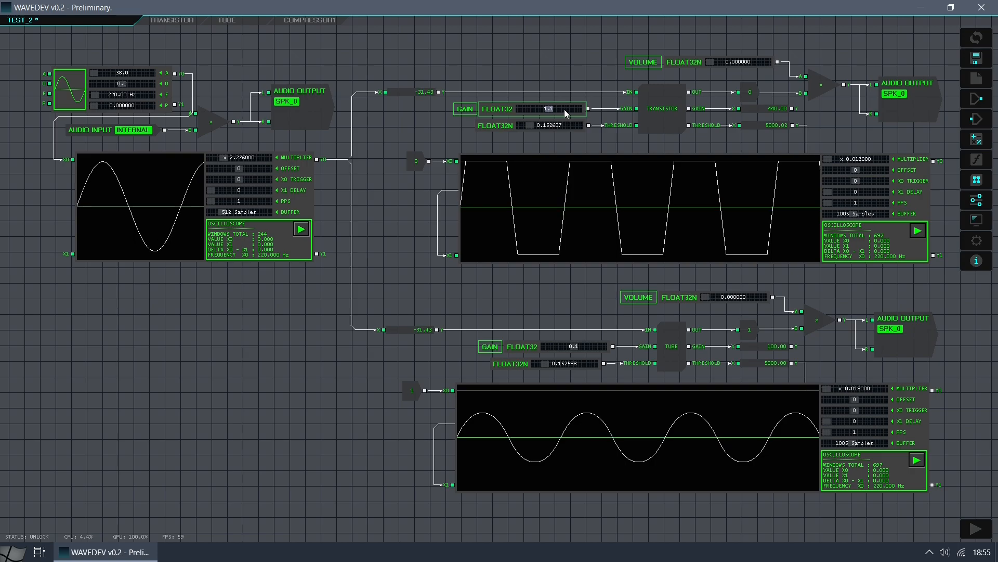
type("6.5")
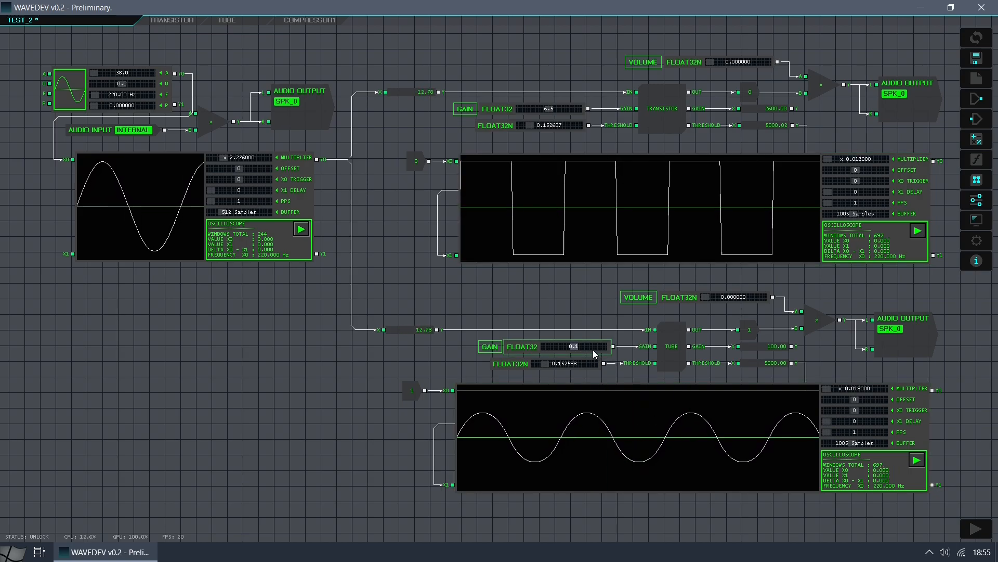
scroll(592, 349, "up", 5)
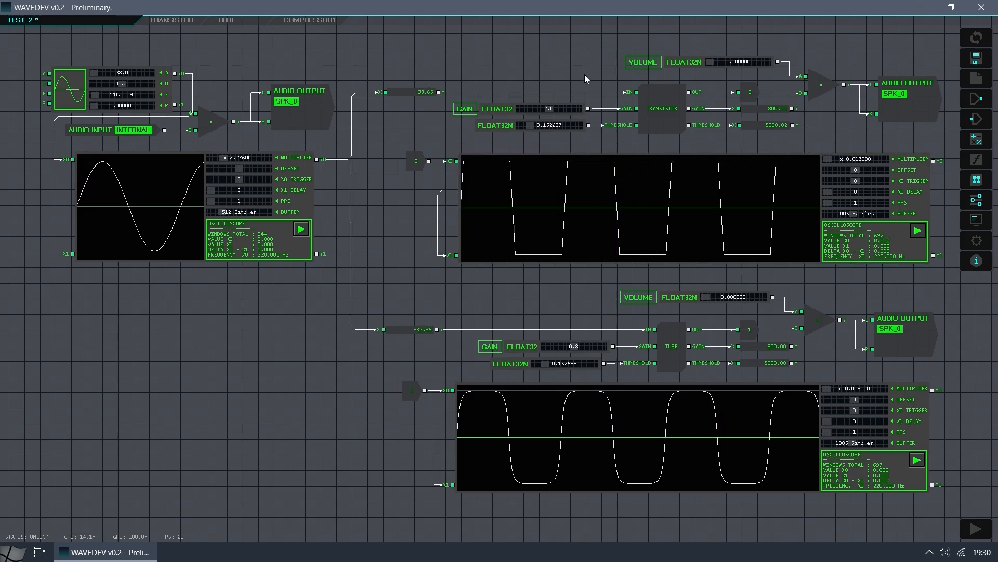
Add a pulse generator and an oscilloscope above the TRANSISTOR stage to display the generated pulses
left_click_drag(584, 74, 582, 208)
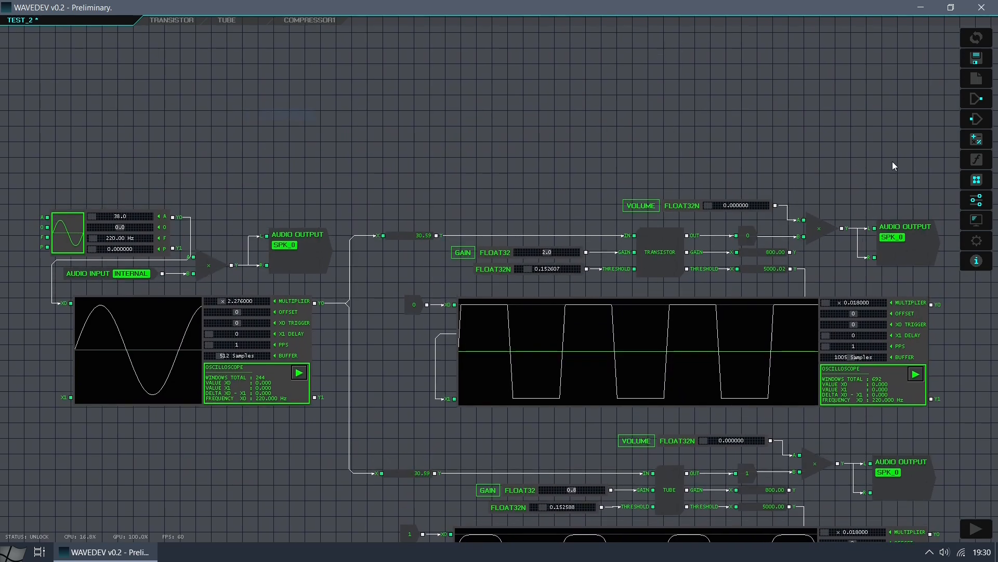
left_click(972, 98)
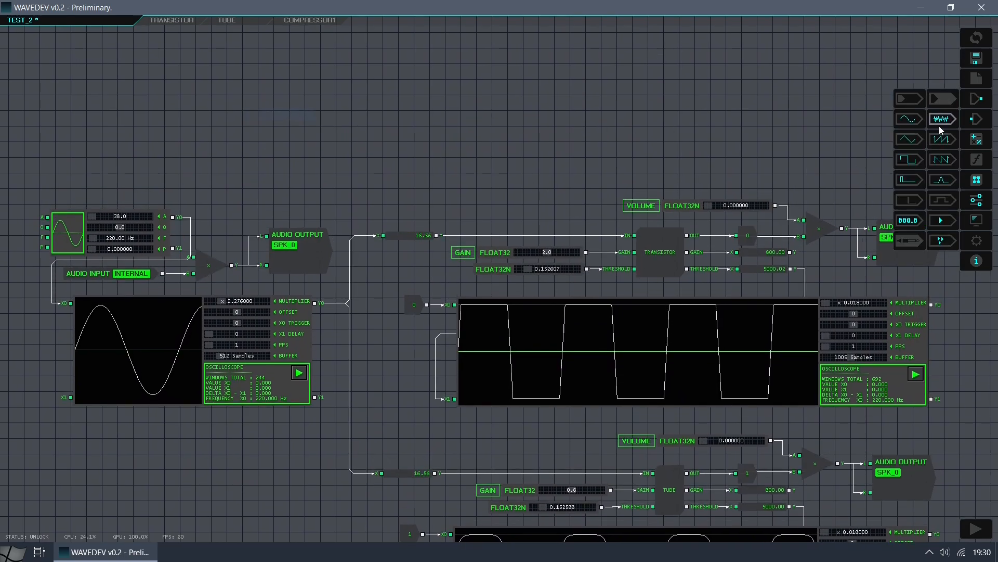
left_click(915, 160)
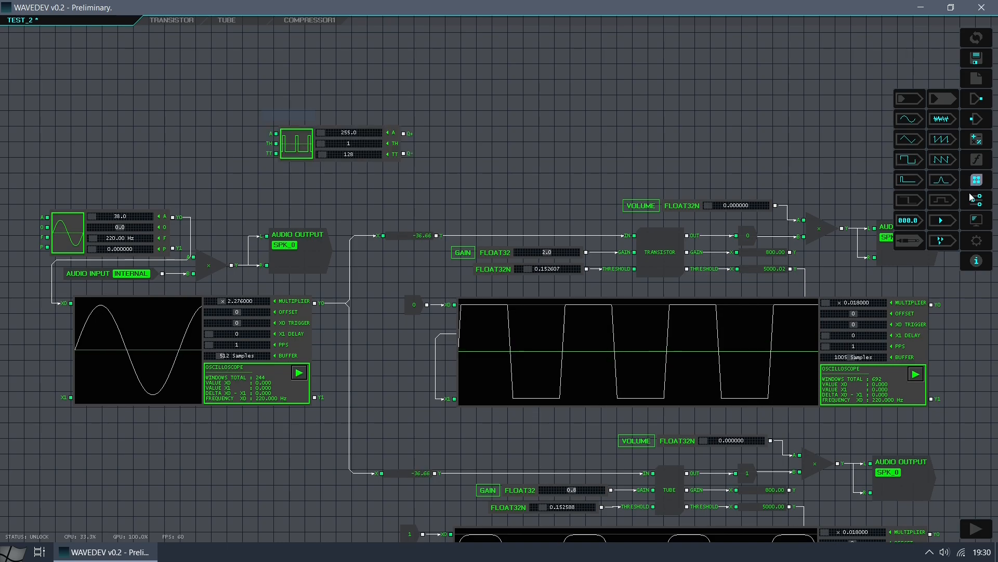
left_click(977, 220)
left_click(918, 244)
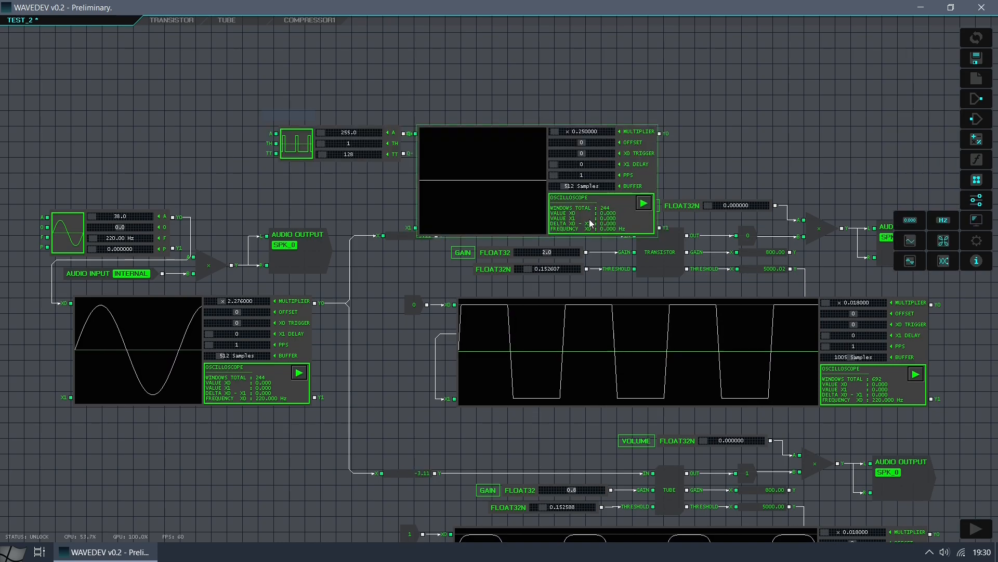
left_click(624, 211)
left_click_drag(418, 104, 465, 71)
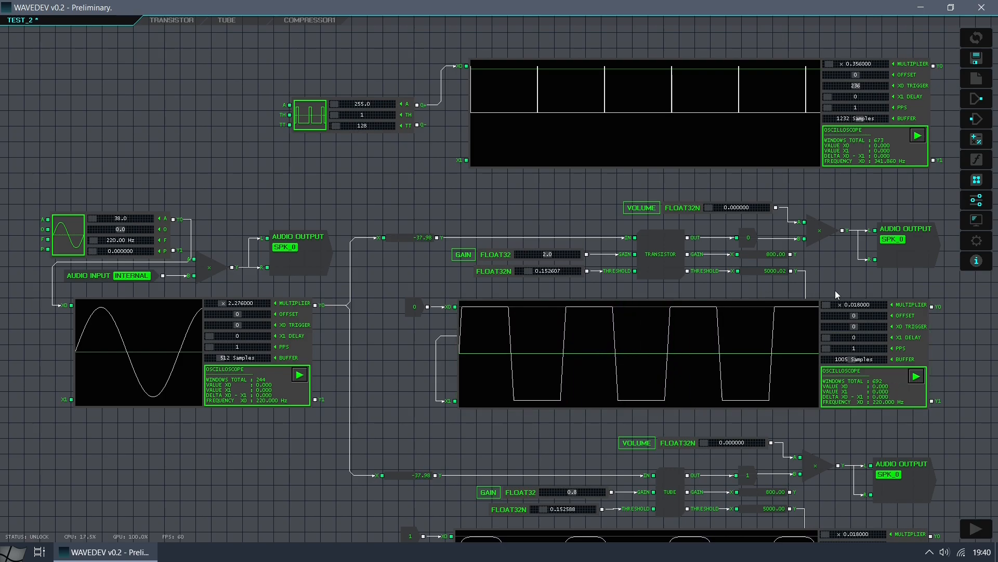
Connect the Y0 output of the TUBE stage's oscilloscope to the X input of the LPF2 filter beside it
left_click_drag(835, 290, 545, 273)
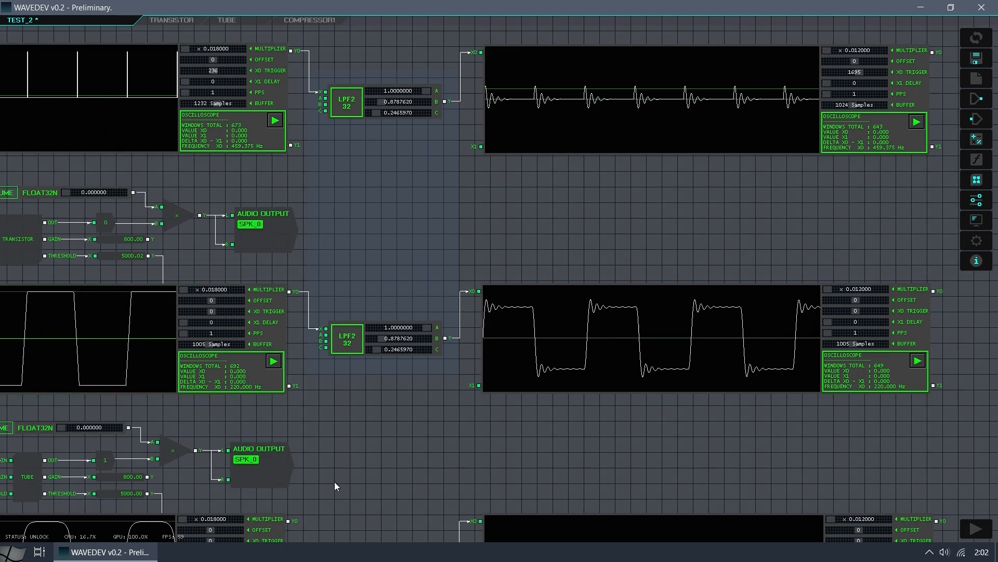
left_click_drag(391, 489, 393, 370)
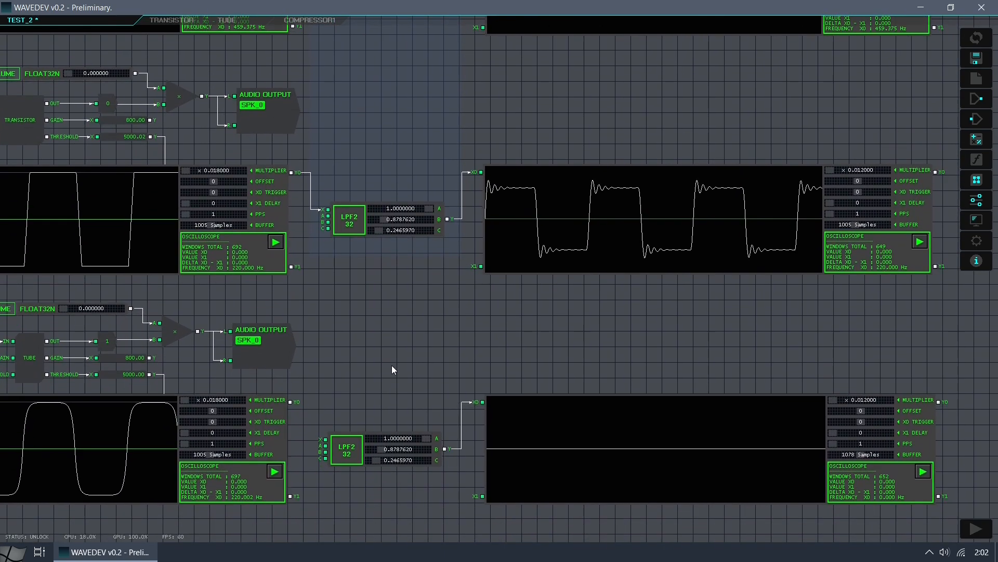
left_click_drag(291, 402, 325, 440)
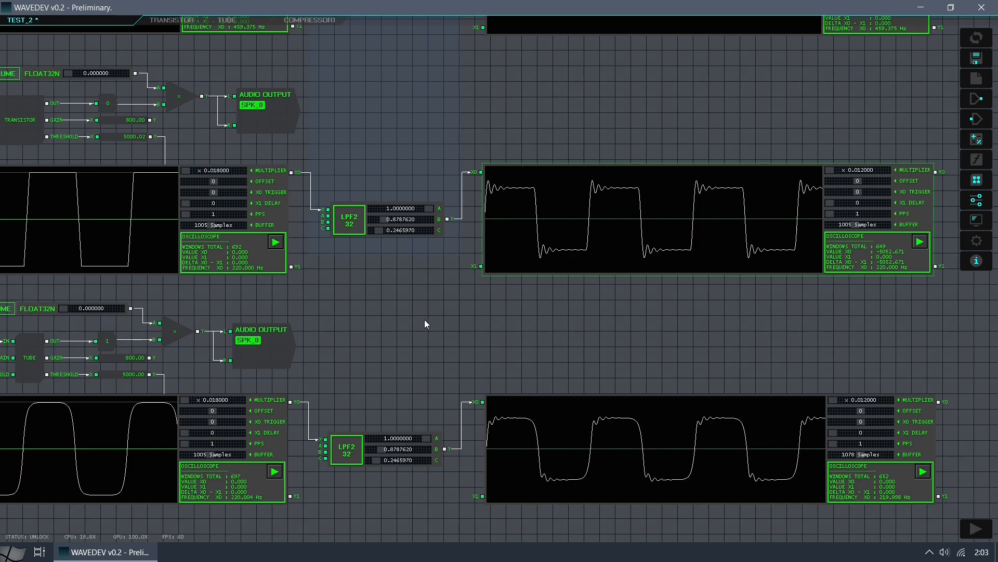
Raise the TUBE block's gain to 1.4 to sharpen the edges entering its LPF2 filter
left_click_drag(323, 383, 483, 367)
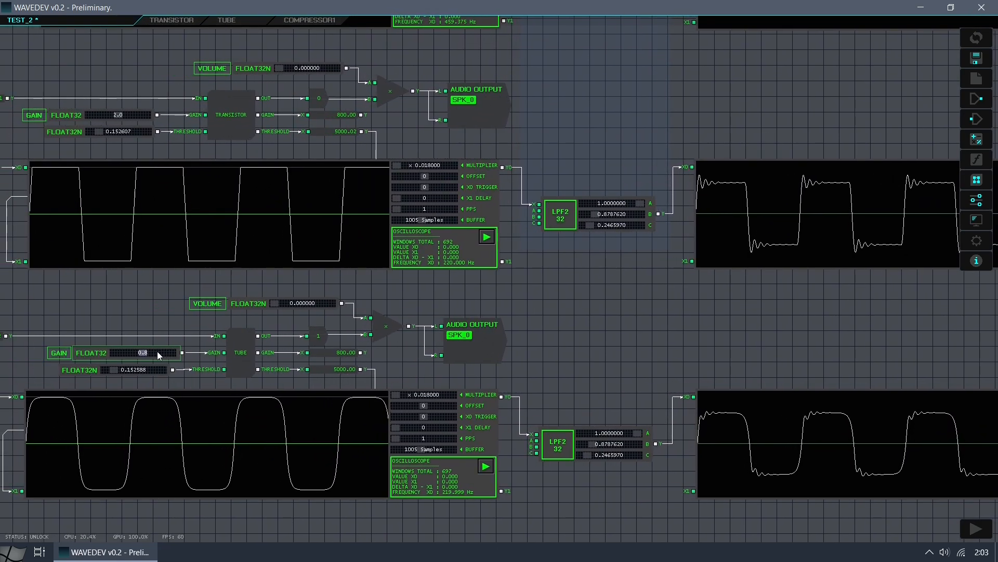
scroll(157, 351, "up", 6)
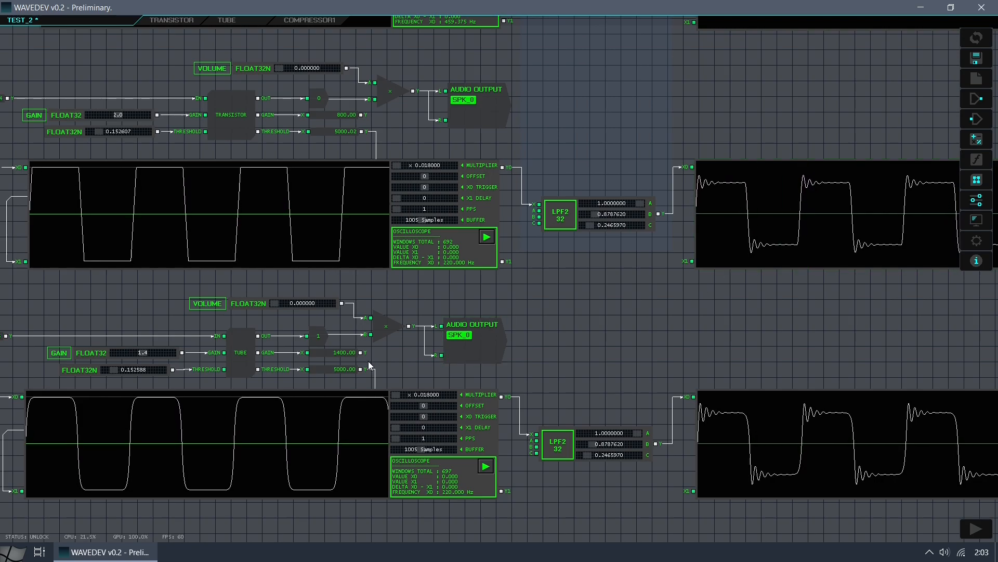
left_click(315, 334)
Raise the TRANSISTOR block's gain to 125.0 and on up to 2912.2, comparing the LPF2 filter's ringing
left_click_drag(118, 115, 500, 175)
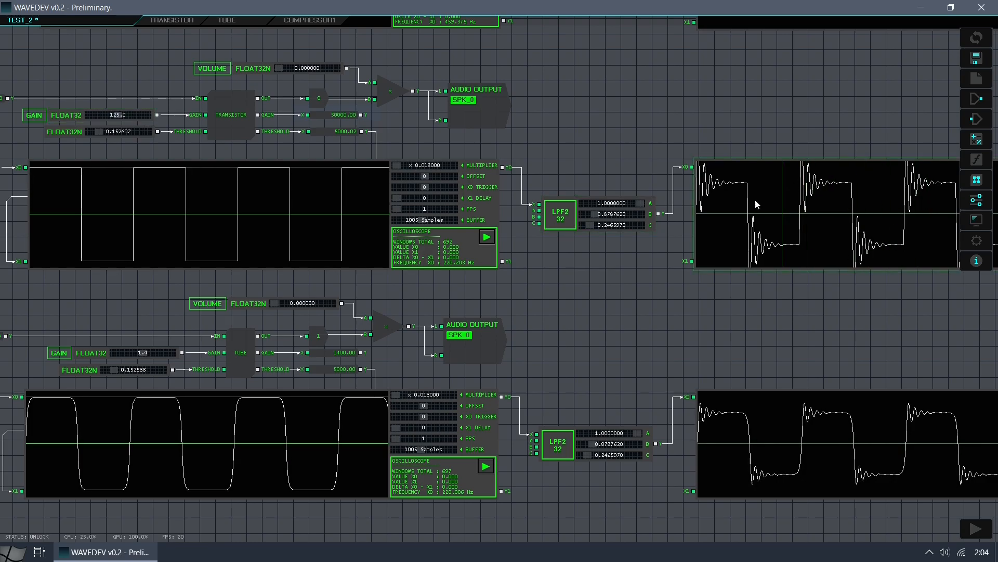
left_click_drag(121, 115, 148, 118)
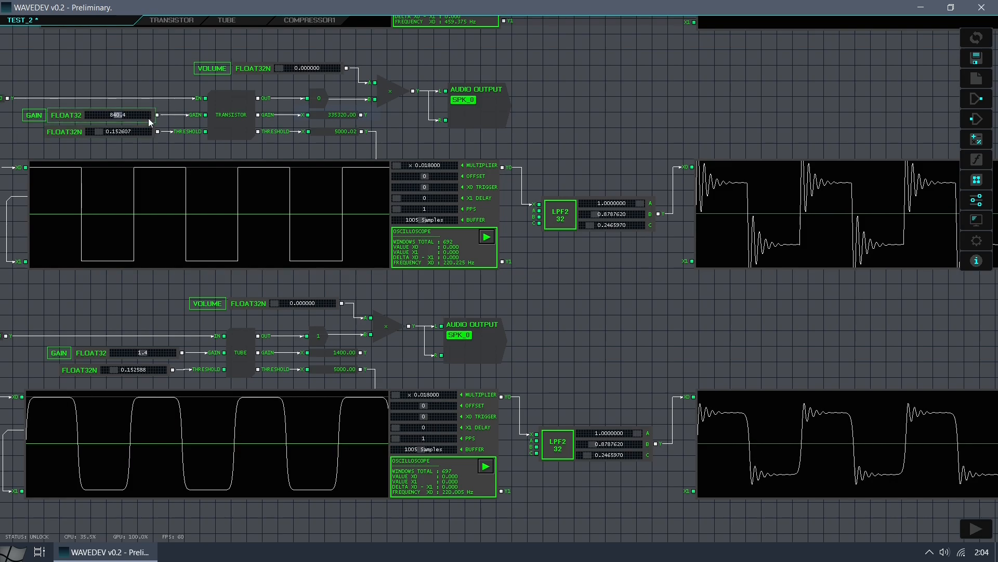
left_click_drag(86, 117, 141, 118)
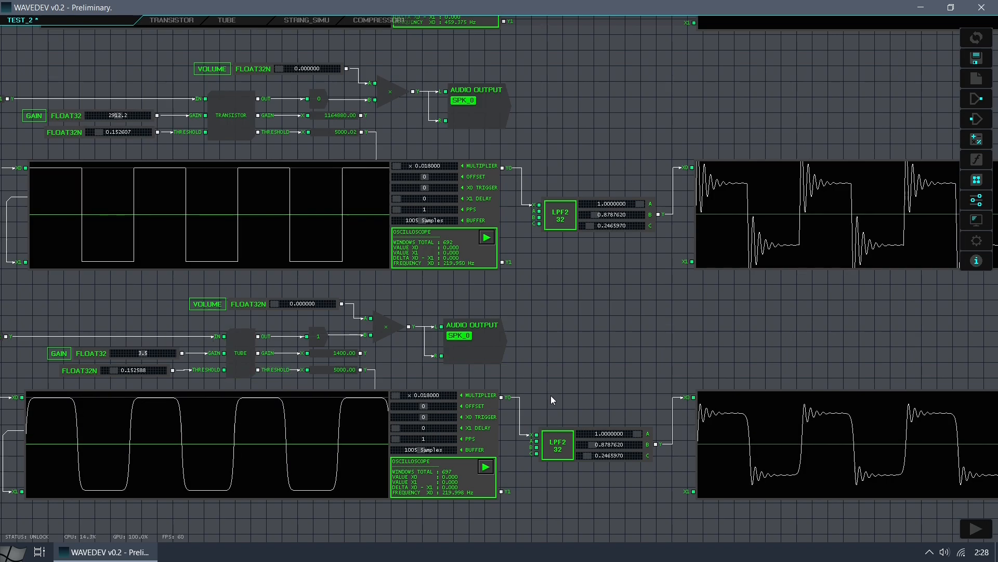
Run the counter under the STRING_SIMU buffer display to view the string signal with its noise, and select a span of samples
scroll(550, 395, "down", 6)
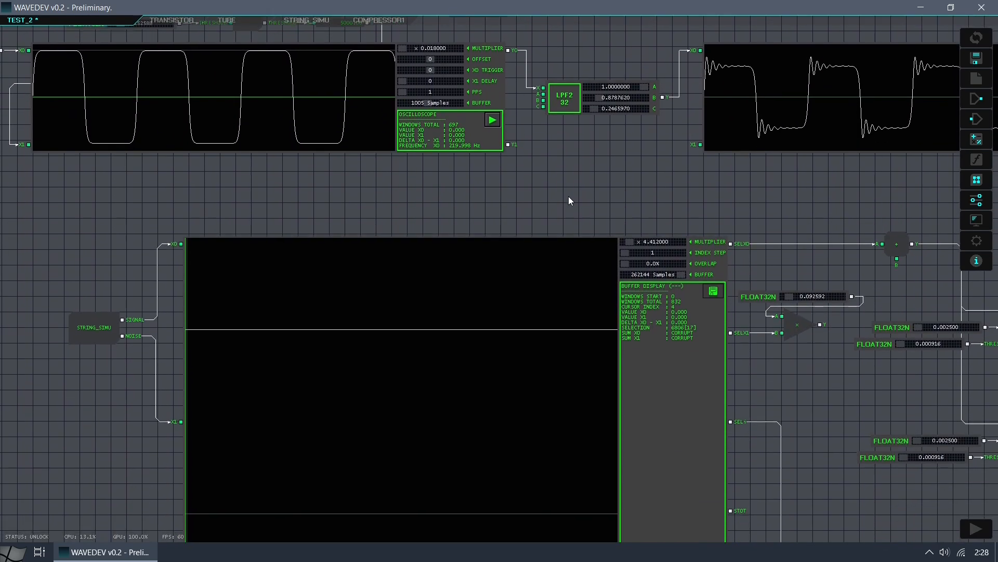
left_click_drag(569, 196, 571, 48)
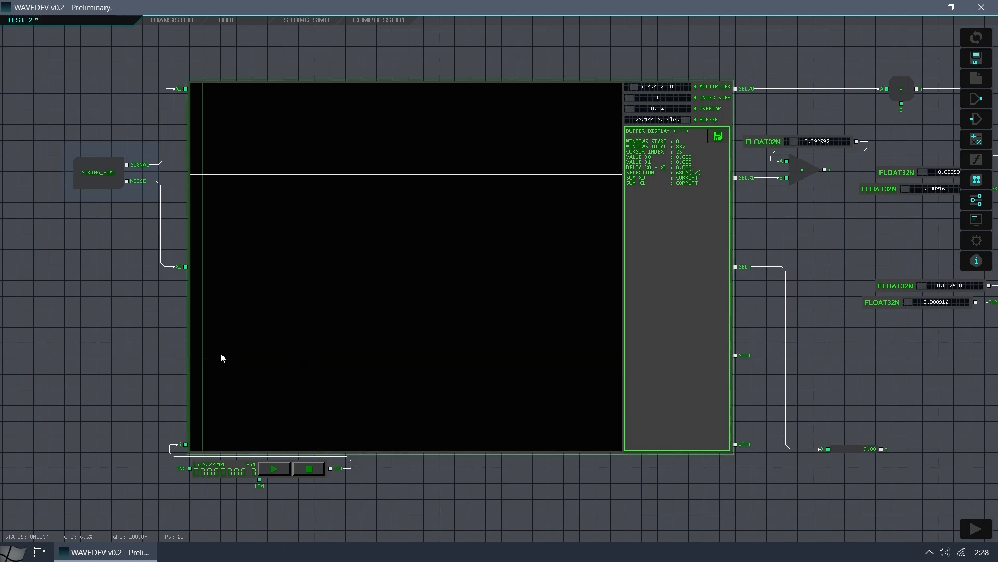
left_click(274, 469)
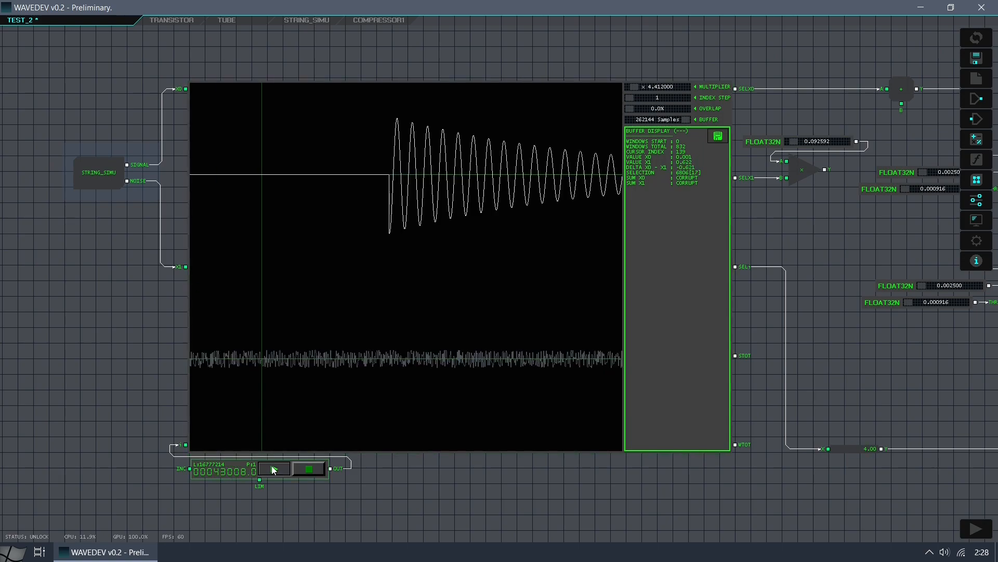
left_click_drag(378, 274, 230, 284)
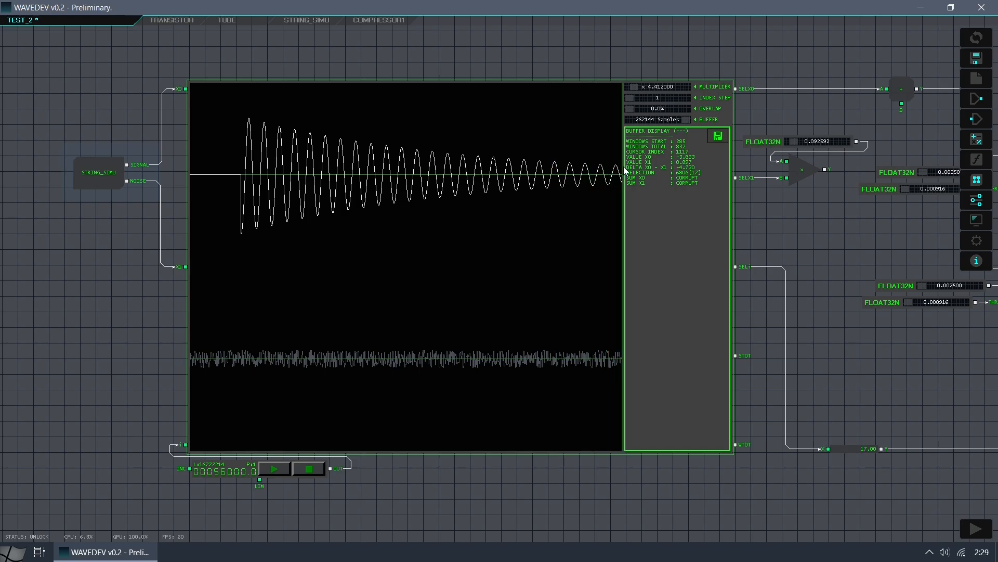
left_click_drag(235, 158, 292, 174)
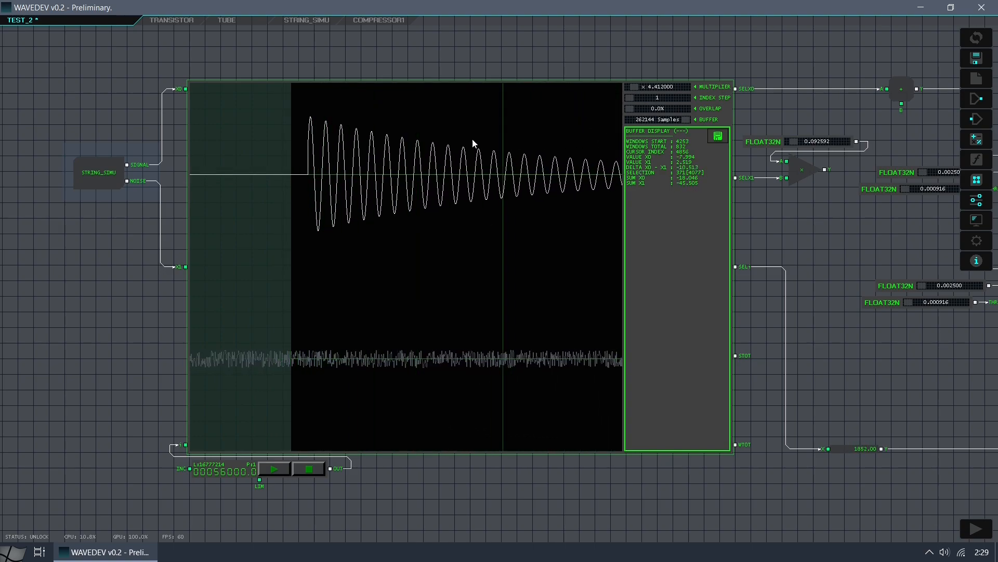
Raise the TUBE block's gain slider to 0.021794 and mark the clipped and decaying stretches of its output trace for inspection
left_click_drag(931, 99, 210, 94)
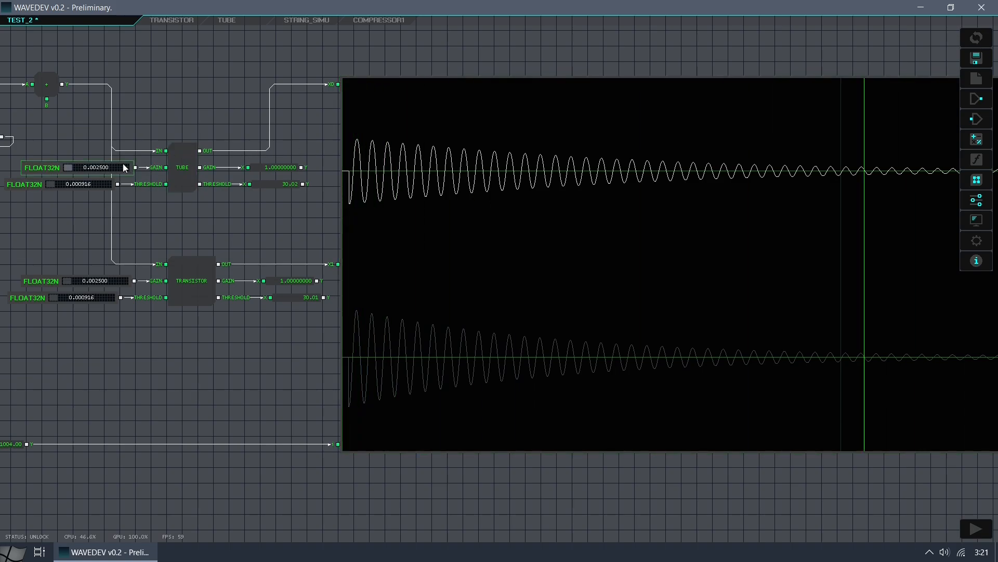
left_click_drag(66, 169, 105, 166)
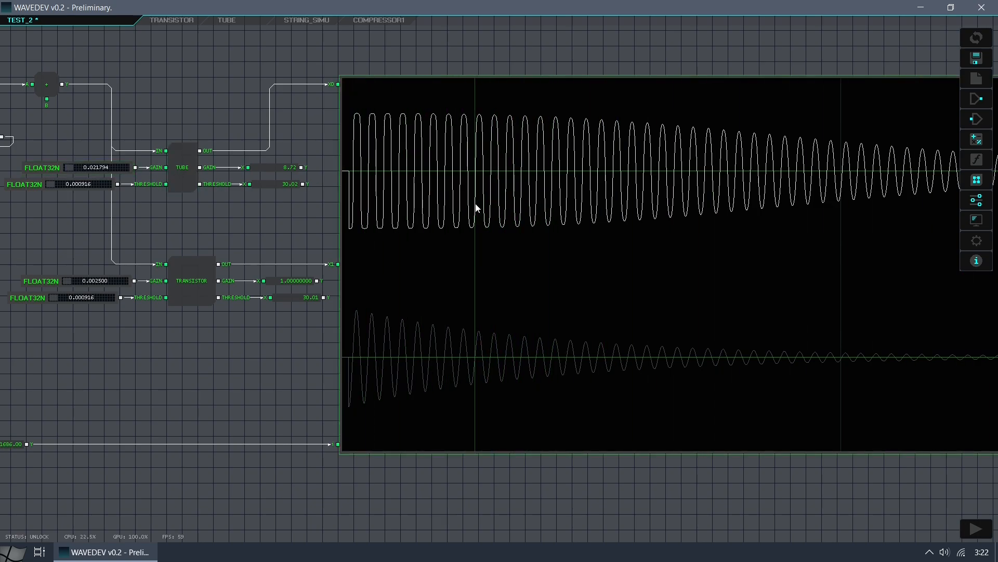
left_click_drag(353, 157, 462, 163)
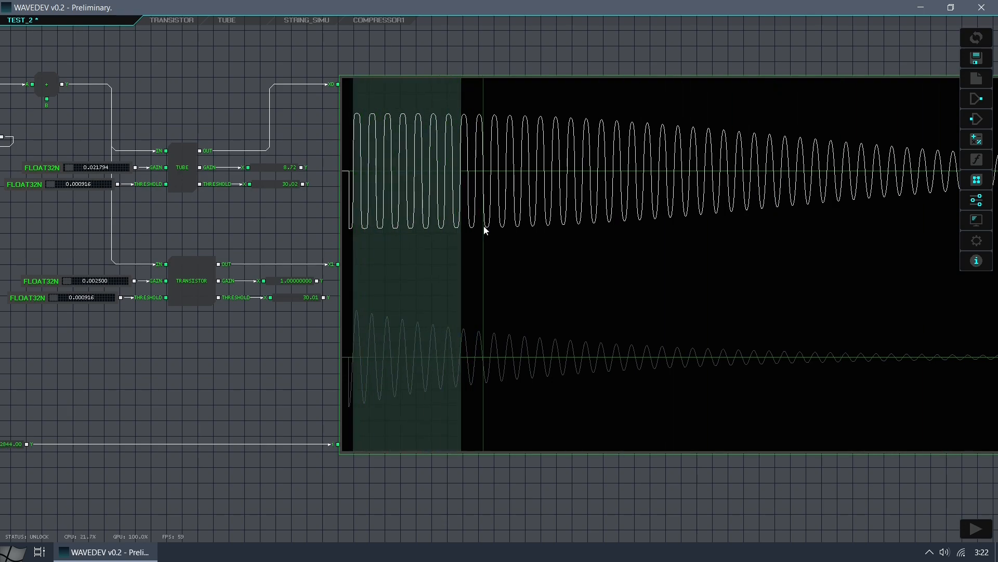
left_click_drag(461, 156, 622, 167)
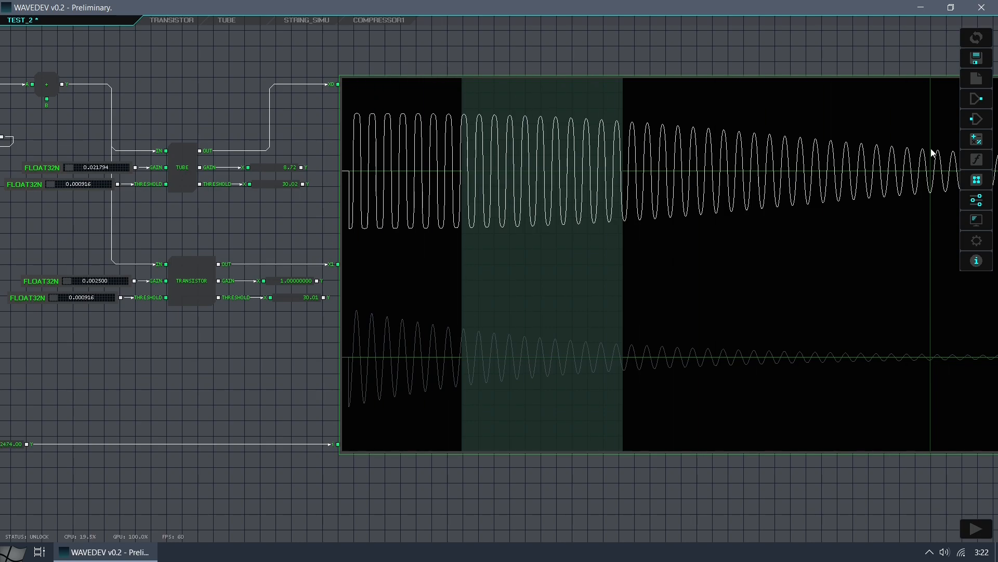
left_click_drag(358, 112, 575, 109)
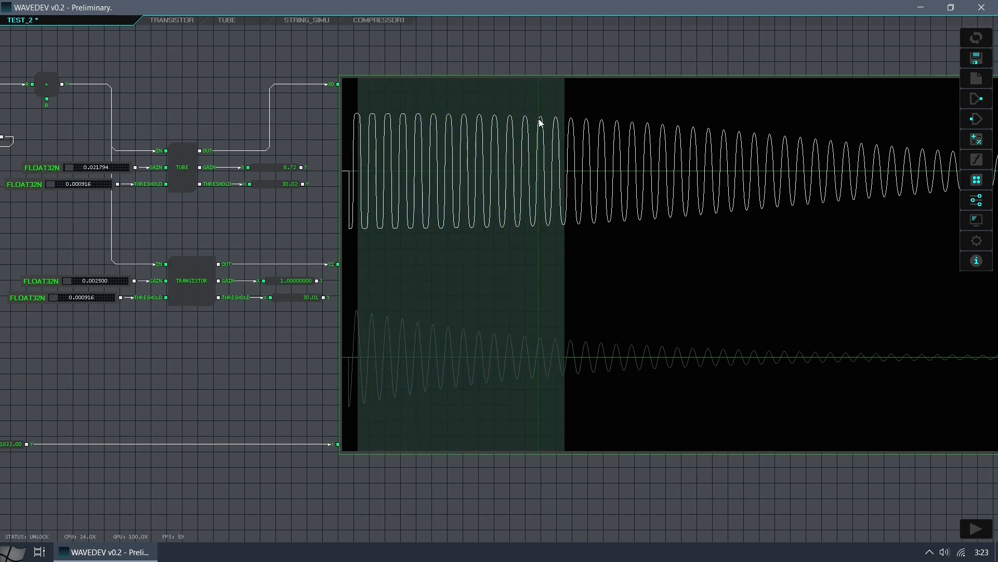
left_click(595, 189)
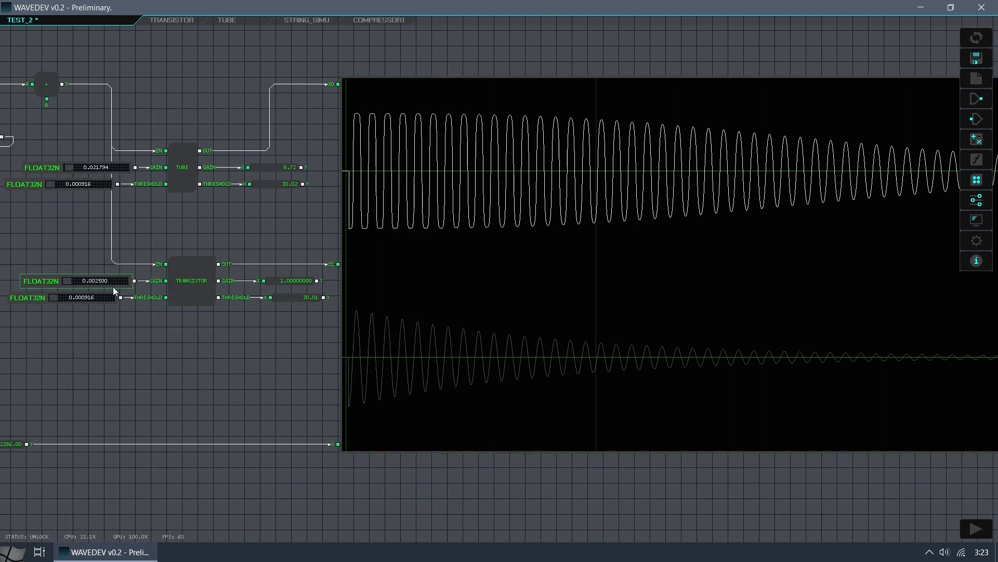
Raise the TRANSISTOR block's gain slider to 0.034402, highlight the clipped stretch of its trace, and increase the gain to 0.166666
left_click_drag(48, 284, 50, 289)
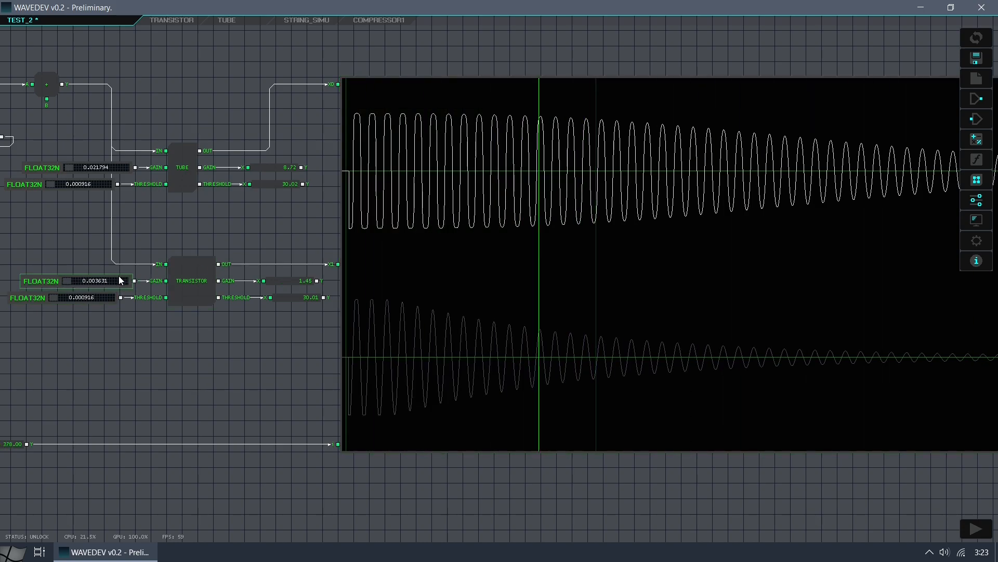
left_click_drag(118, 277, 129, 281)
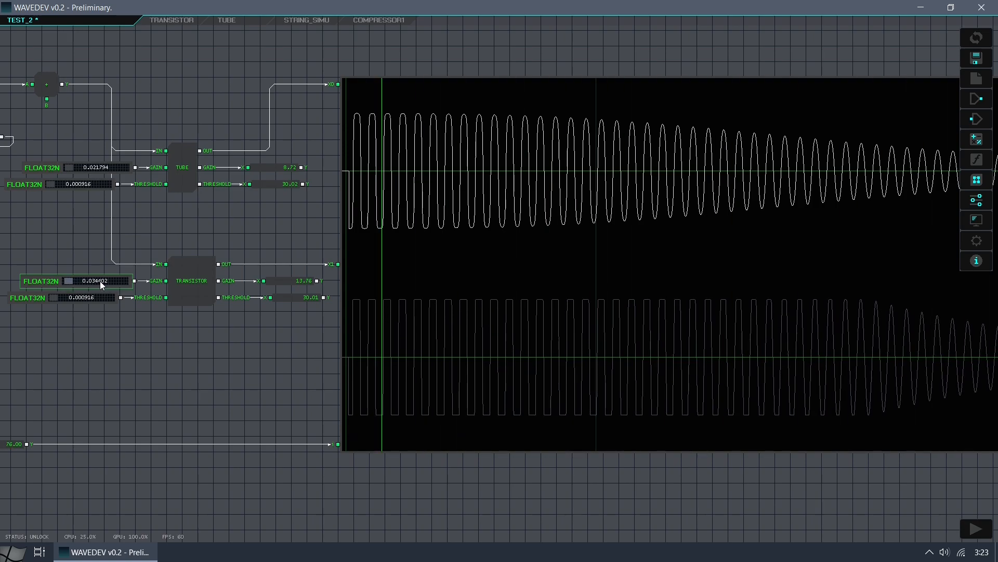
left_click_drag(353, 308, 859, 303)
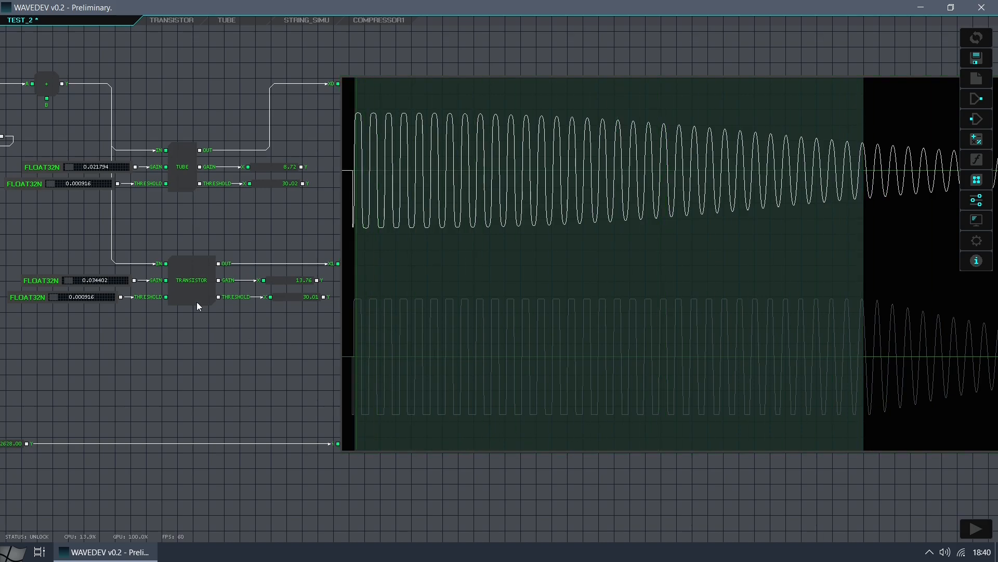
left_click_drag(67, 283, 74, 283)
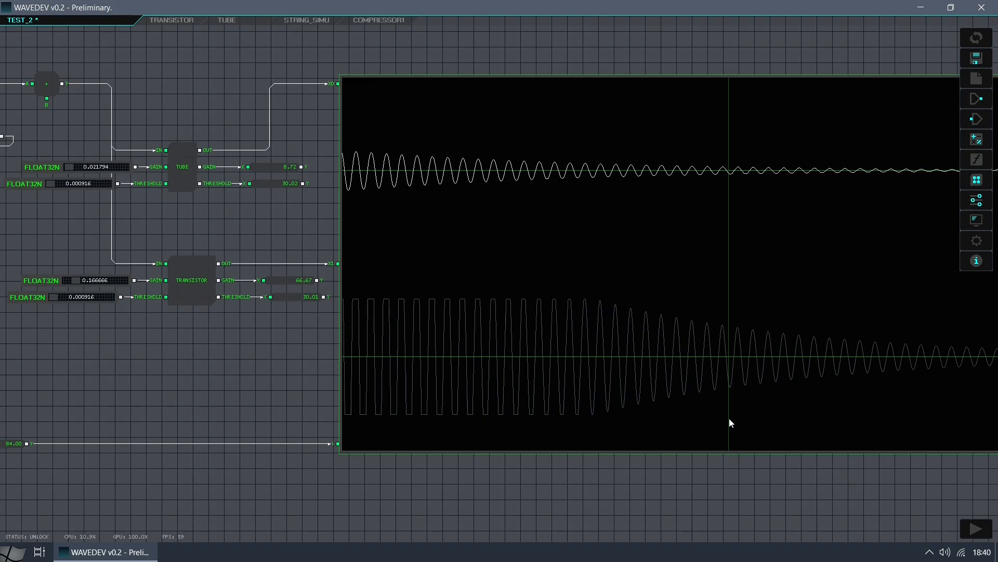
Connect the scaled noise multiplier's Y output to the adder's B input and inspect the TUBE and TRANSISTOR traces
left_click_drag(182, 345, 291, 357)
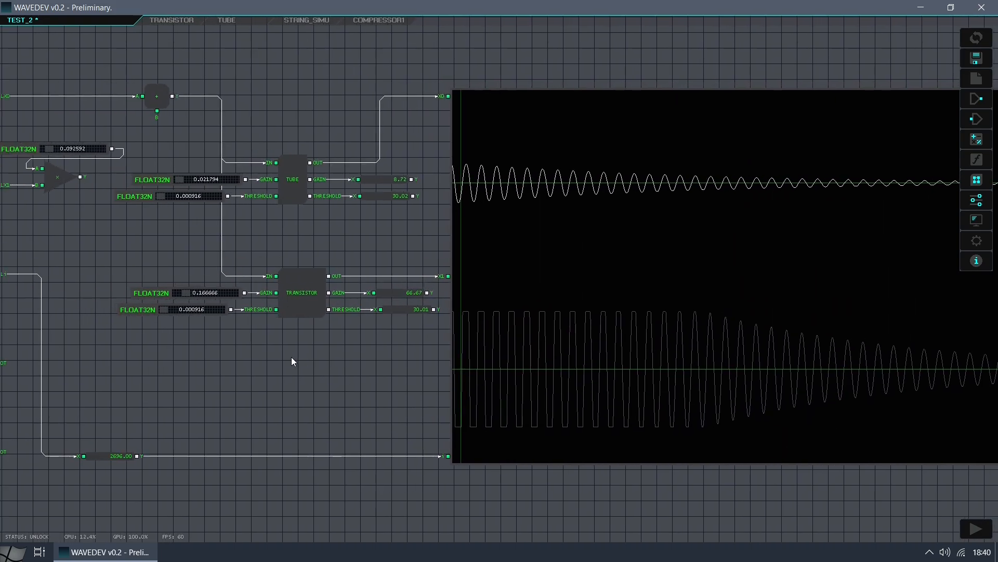
left_click_drag(80, 177, 160, 116)
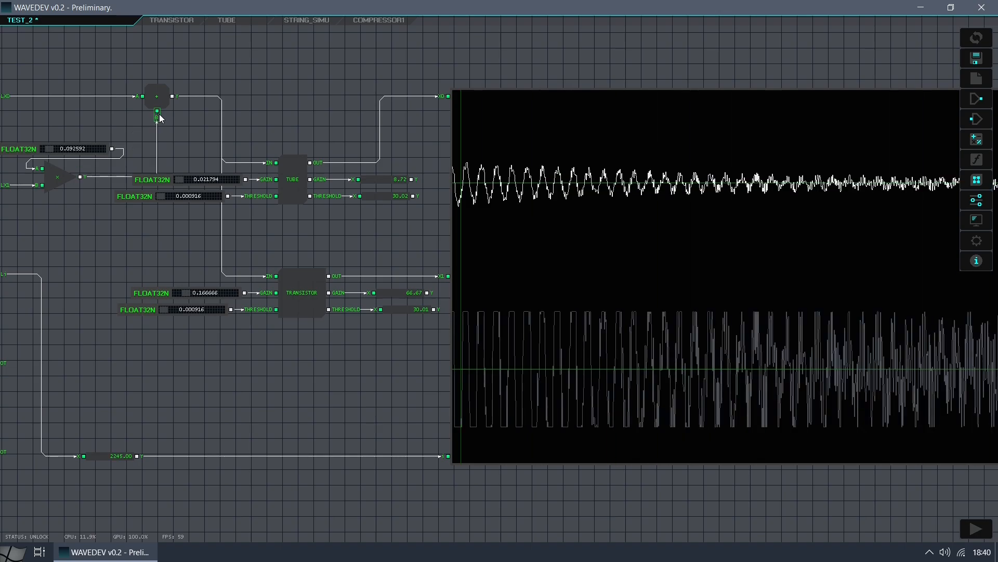
left_click_drag(366, 382, 195, 366)
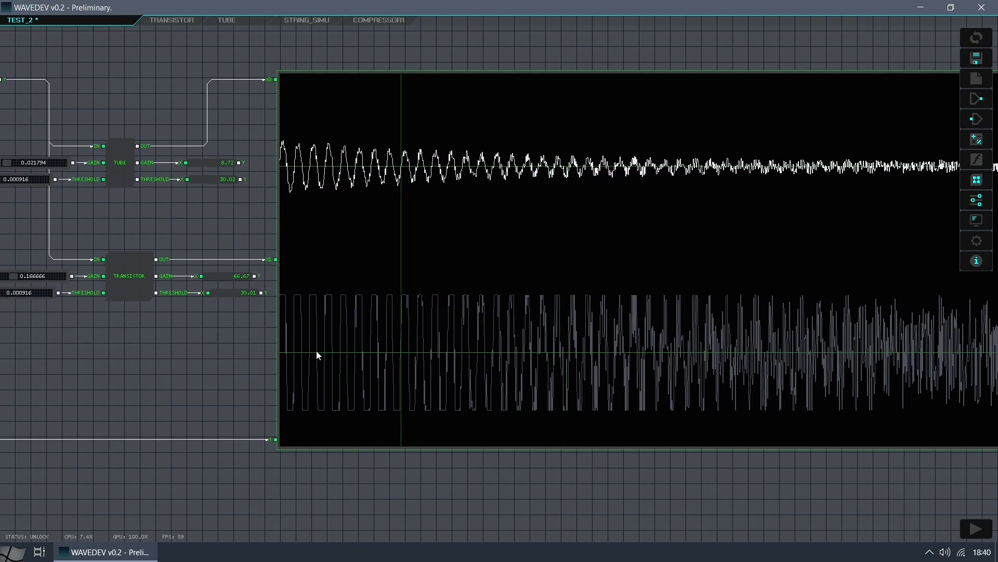
Increase the overlap of the STRING_SIMU buffer display to 80.5% to bring the signal and noise traces together
left_click_drag(139, 350, 697, 363)
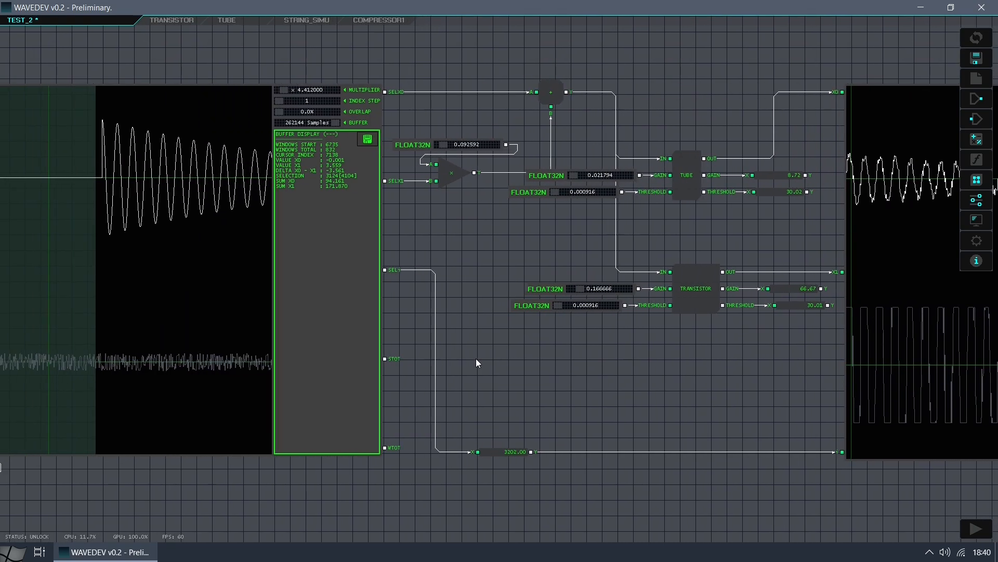
left_click_drag(475, 358, 778, 364)
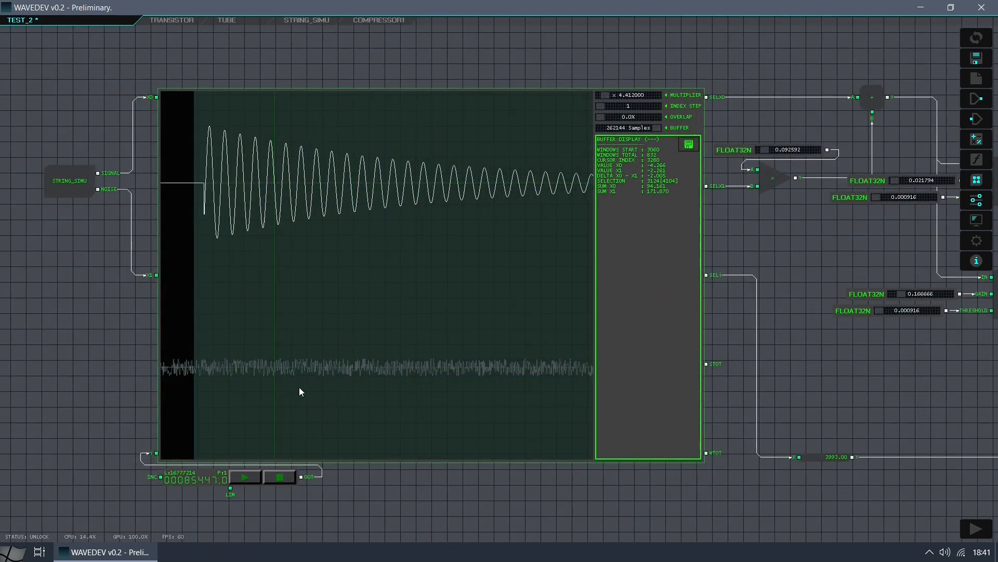
left_click_drag(604, 119, 661, 117)
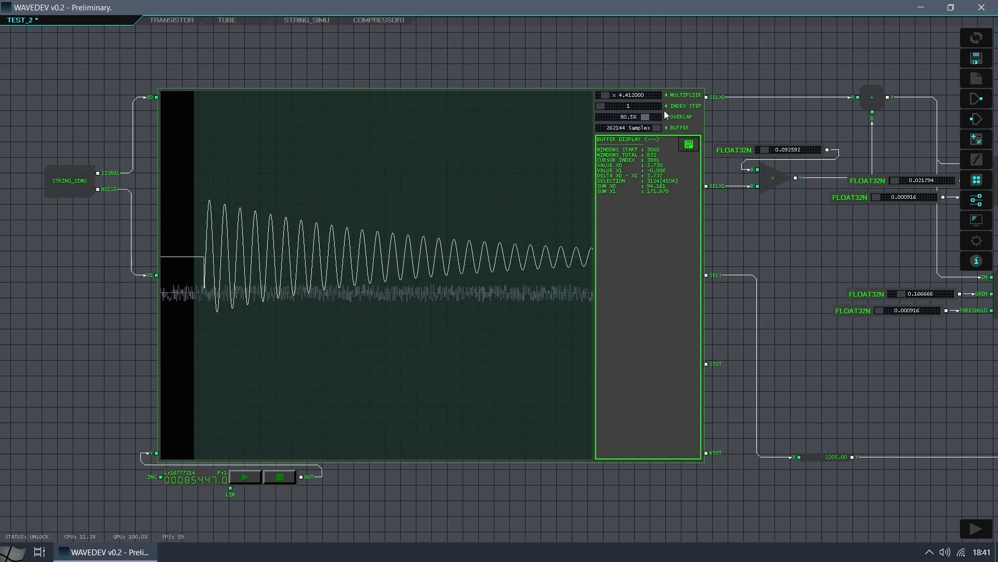
In the DISTORTION project, label the slider feeding the TRANSISTOR block's gain MAX-GAIN and set it to 1.000000
mouse_move(468, 269)
left_mouse_down()
mouse_move(442, 269)
mouse_move(469, 268)
left_mouse_up()
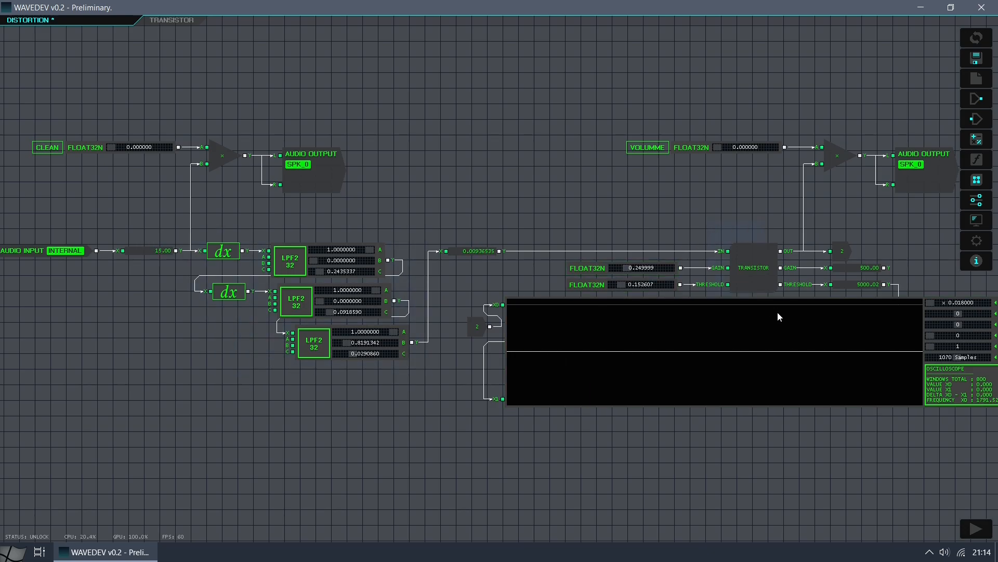
left_click(798, 317)
mouse_move(626, 270)
left_mouse_down()
mouse_move(658, 270)
mouse_move(659, 260)
mouse_move(627, 272)
left_mouse_up()
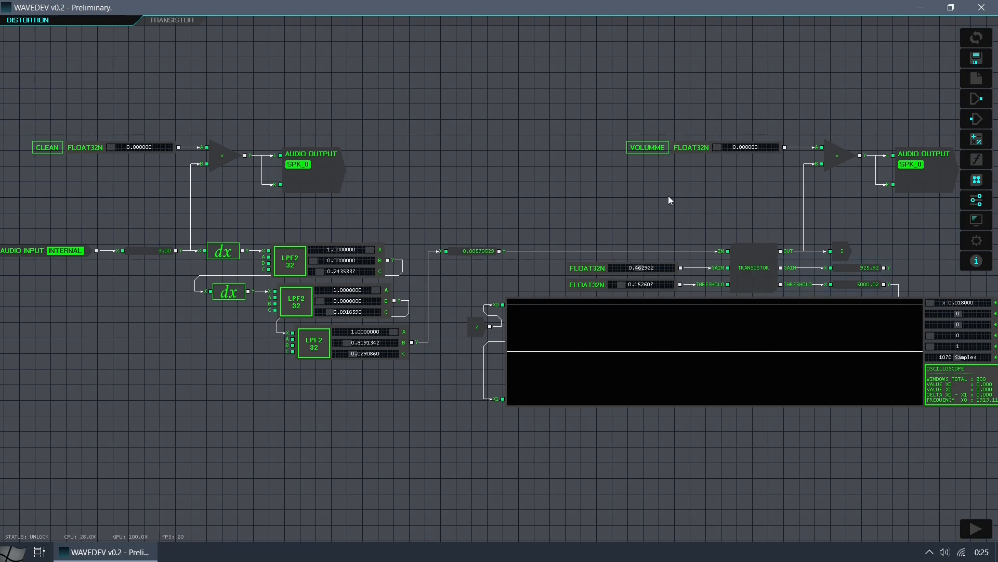
right_click(587, 267)
left_click(597, 274)
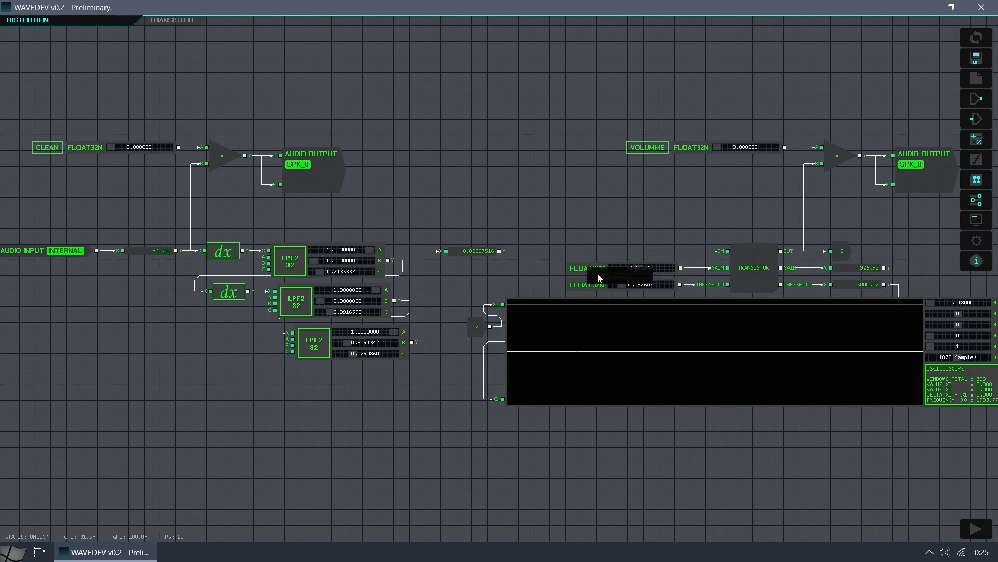
type("MAX-GAIN")
key("Return")
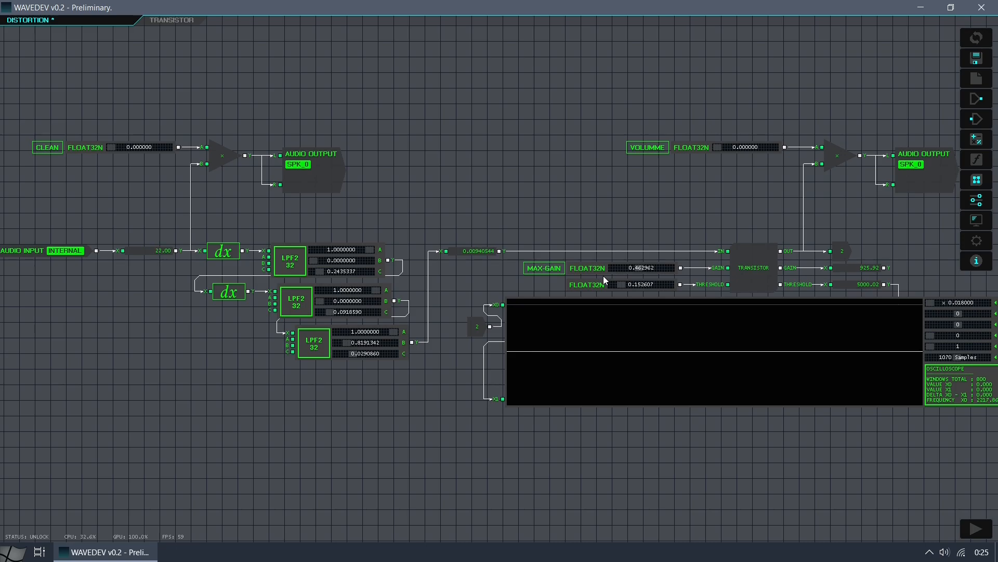
left_click_drag(655, 267, 682, 268)
Set the GAIN slider to 1.000000 and connect the filtered audio signal to the B input of its multiplier
left_click_drag(508, 177, 711, 230)
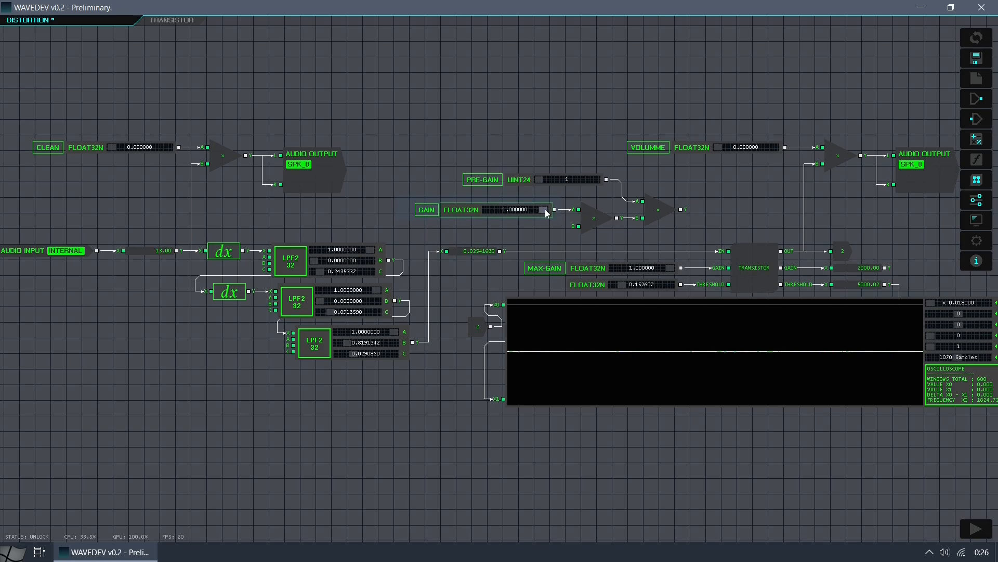
left_click_drag(481, 208, 545, 209)
left_click_drag(541, 251, 576, 228)
Add a second oscilloscope and place it below the TRANSISTOR block, over the existing waveform display
left_click(975, 223)
left_click(916, 243)
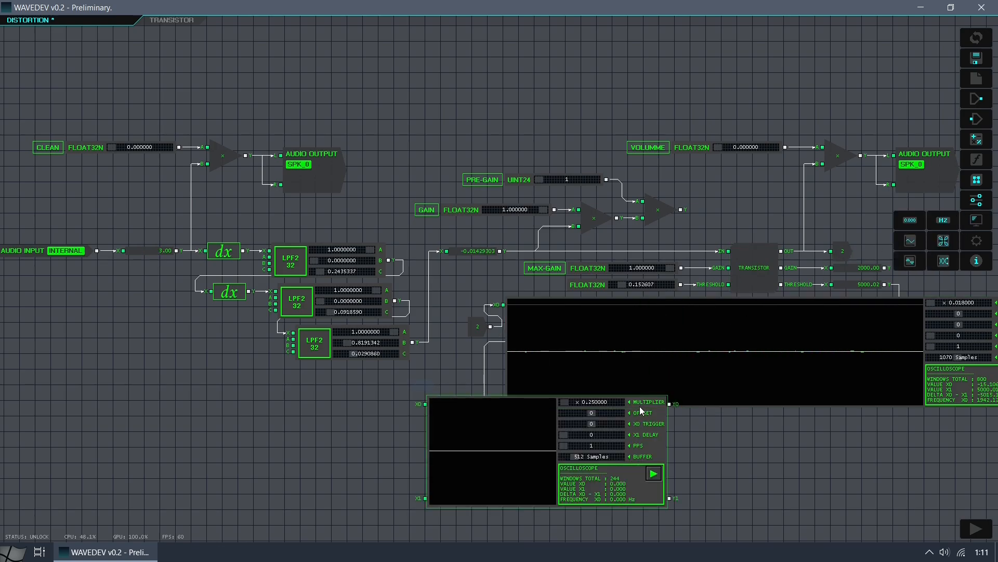
left_click_drag(639, 406, 810, 343)
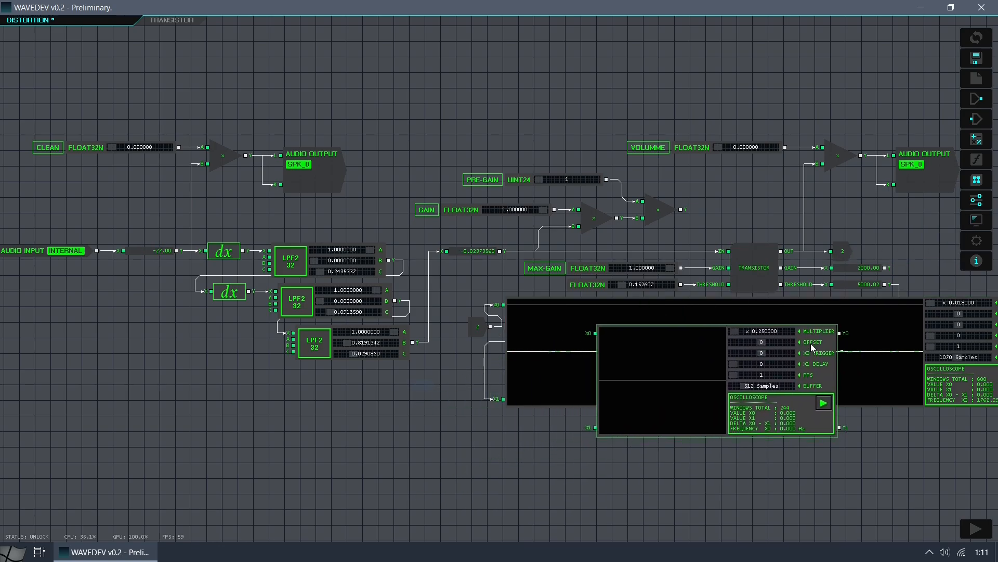
Wire the PRE-GAIN multiplier's output to the new oscilloscope's X0 and TRANSISTOR's THRESHOLD to X1, and set its multiplier to 0.015000
left_click_drag(681, 210, 597, 334)
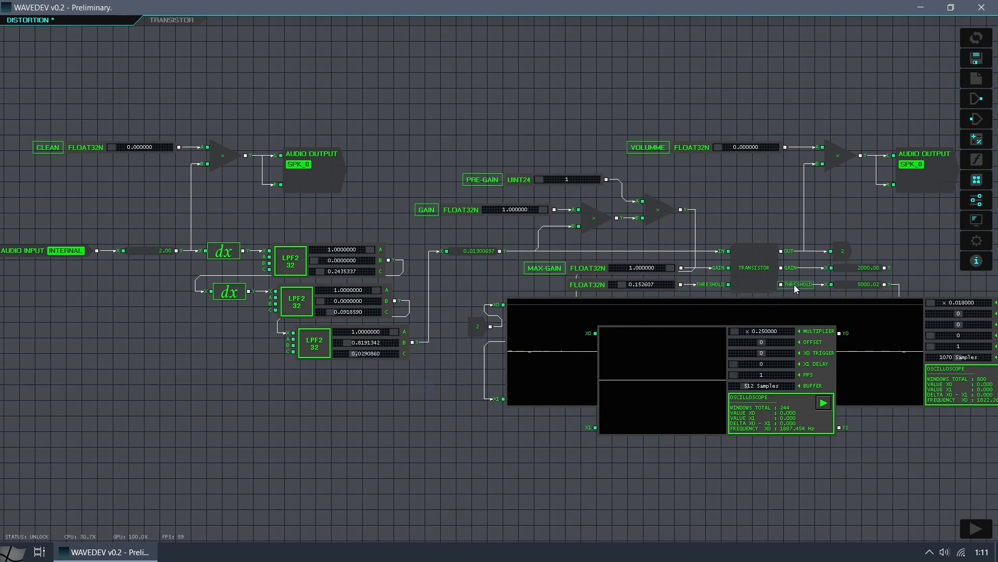
left_click_drag(791, 285, 593, 427)
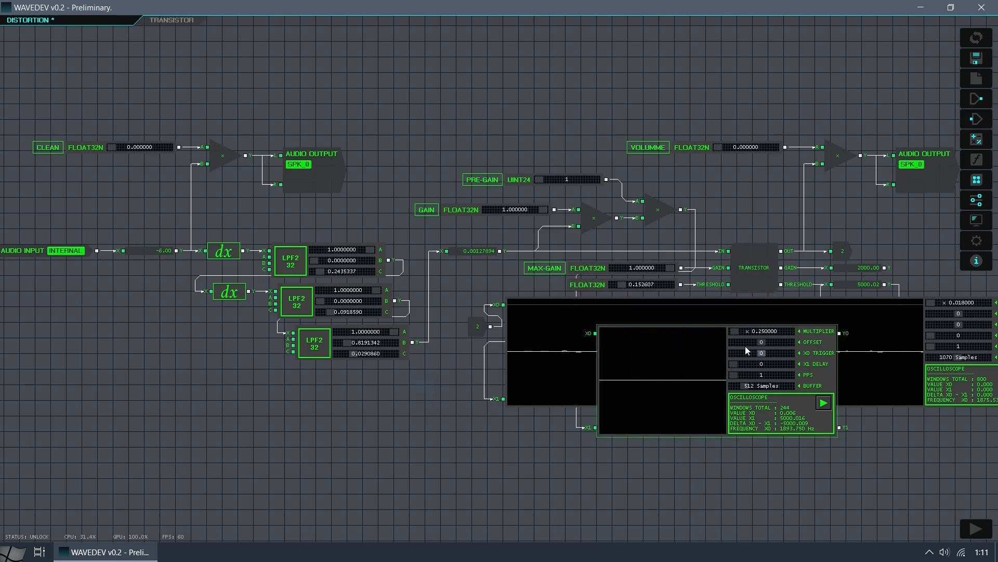
scroll(751, 332, "down", 3)
scroll(782, 332, "up", 3)
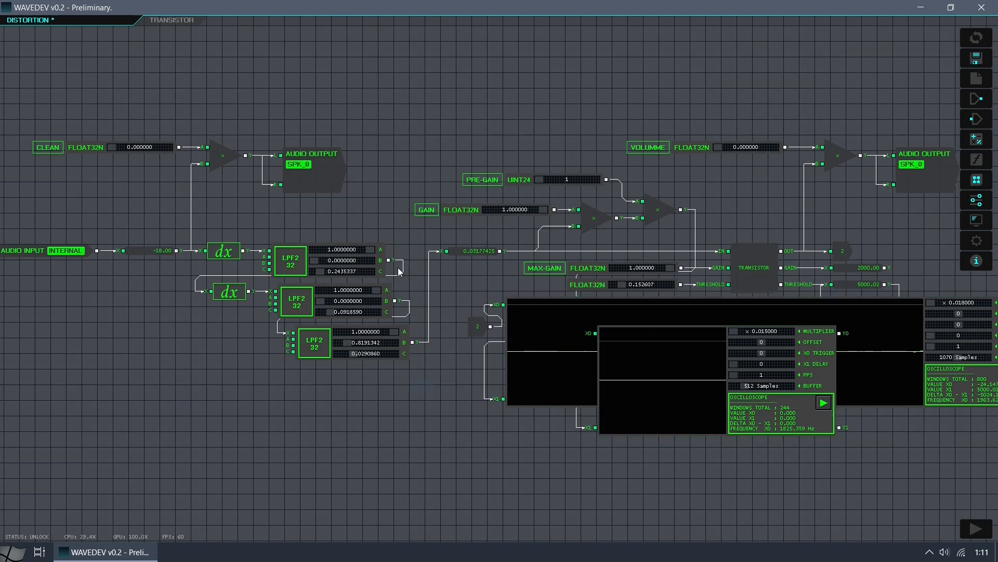
Set the CLEAN slider to 1.000000 and raise the PRE-GAIN slider to 1000
left_click_drag(114, 147, 173, 154)
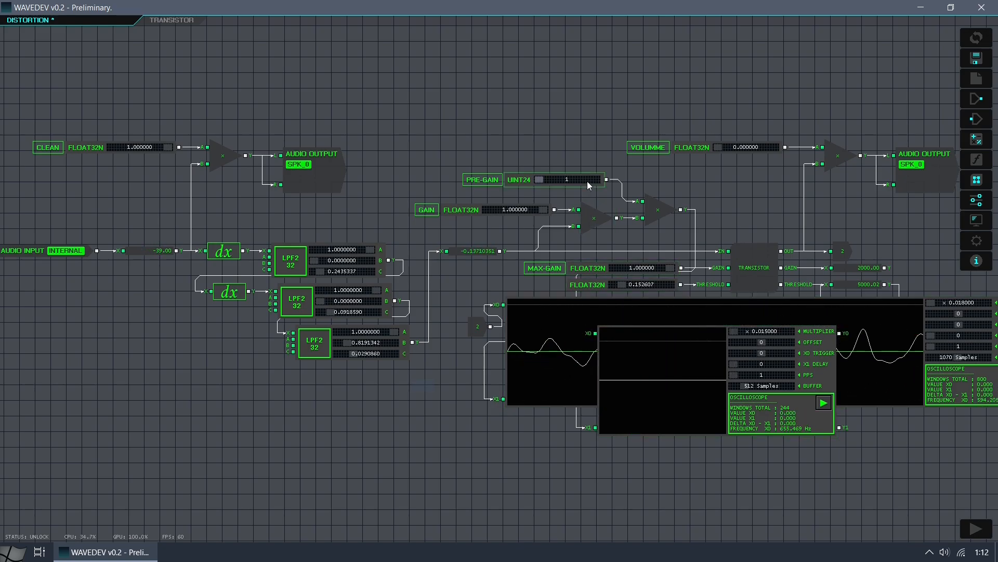
scroll(588, 181, "up", 10)
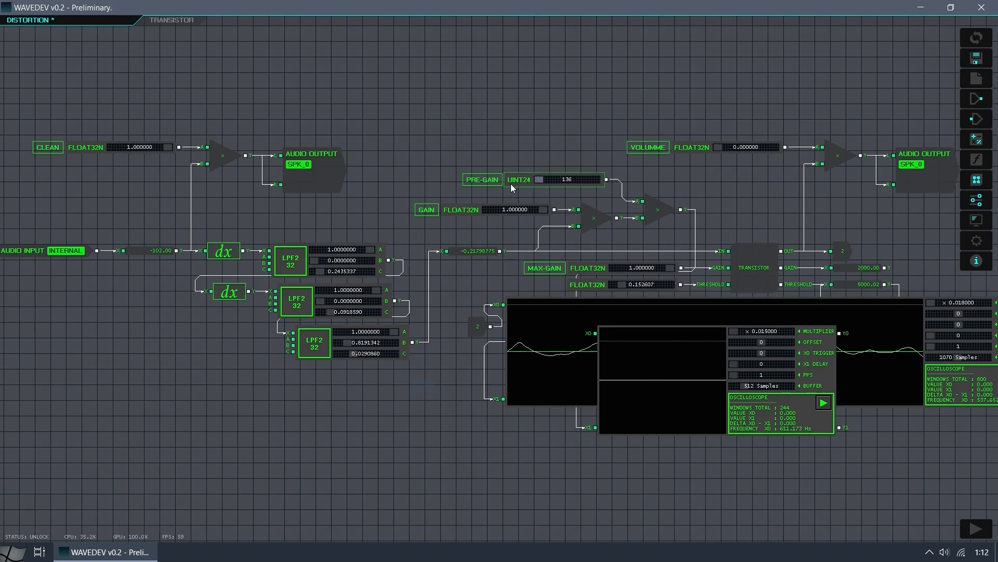
scroll(510, 183, "up", 10)
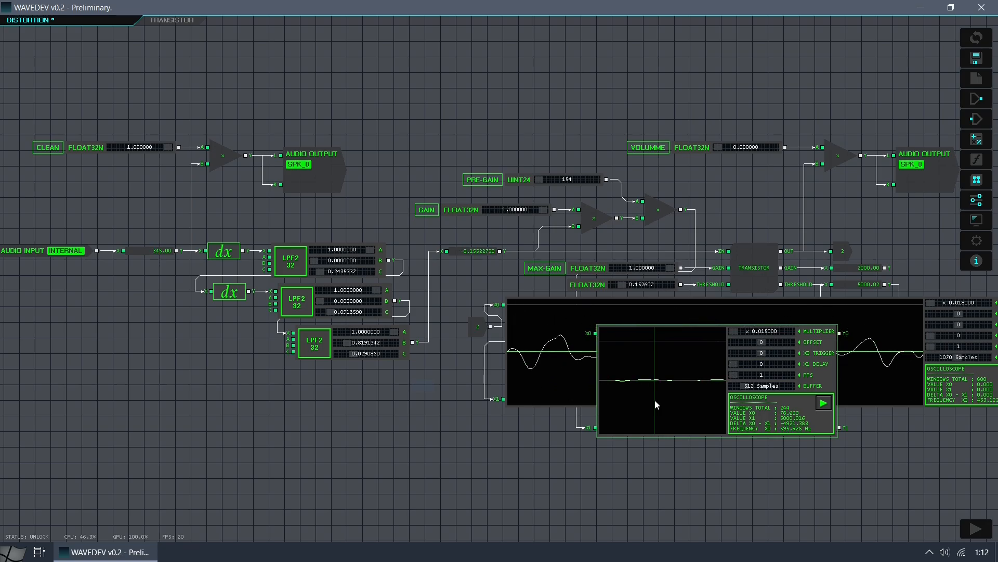
left_click_drag(587, 181, 523, 181)
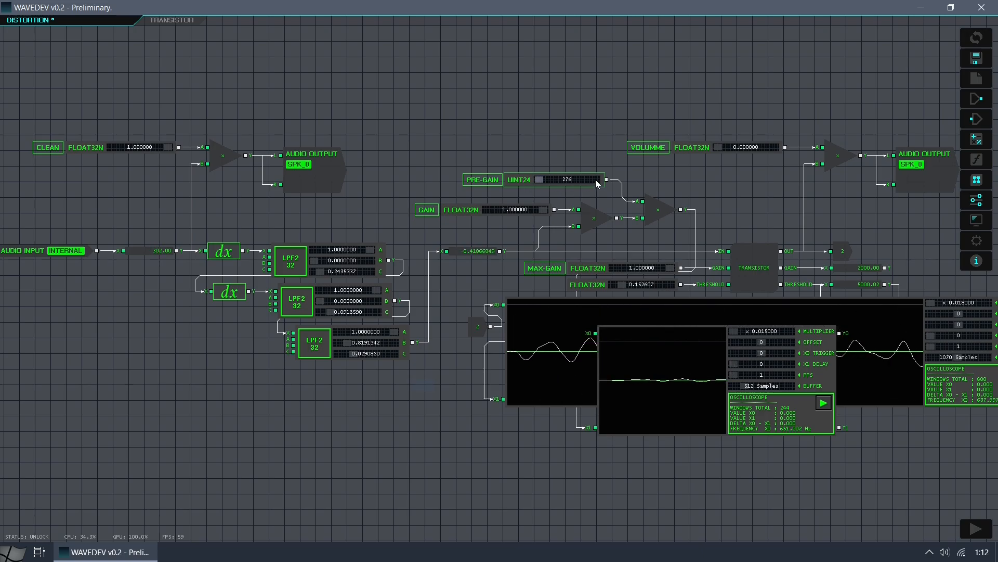
left_click_drag(597, 180, 444, 185)
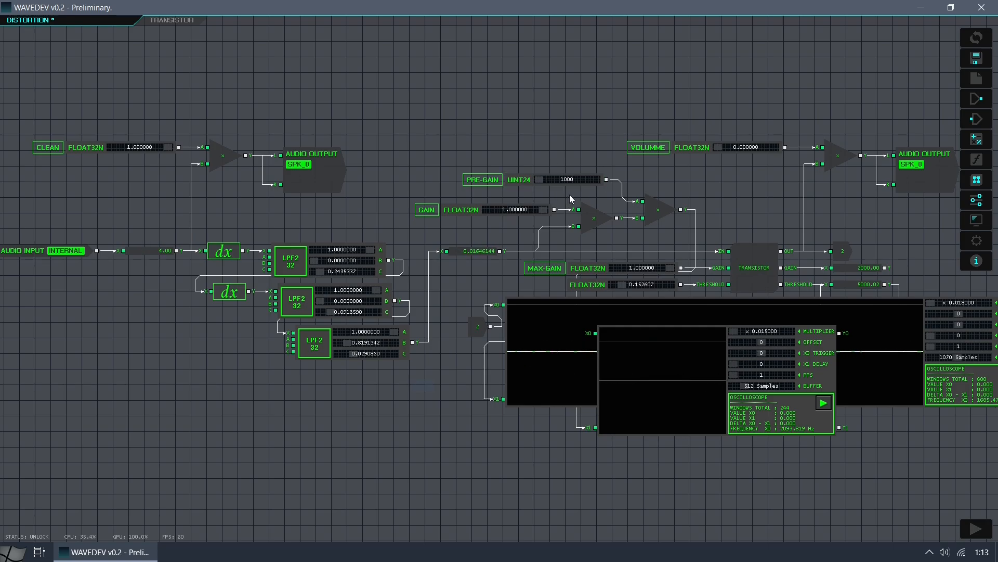
Delete the second oscilloscope and wire the PRE-GAIN multiplier's output to the TRANSISTOR block's IN input
right_click(748, 407)
left_click(764, 435)
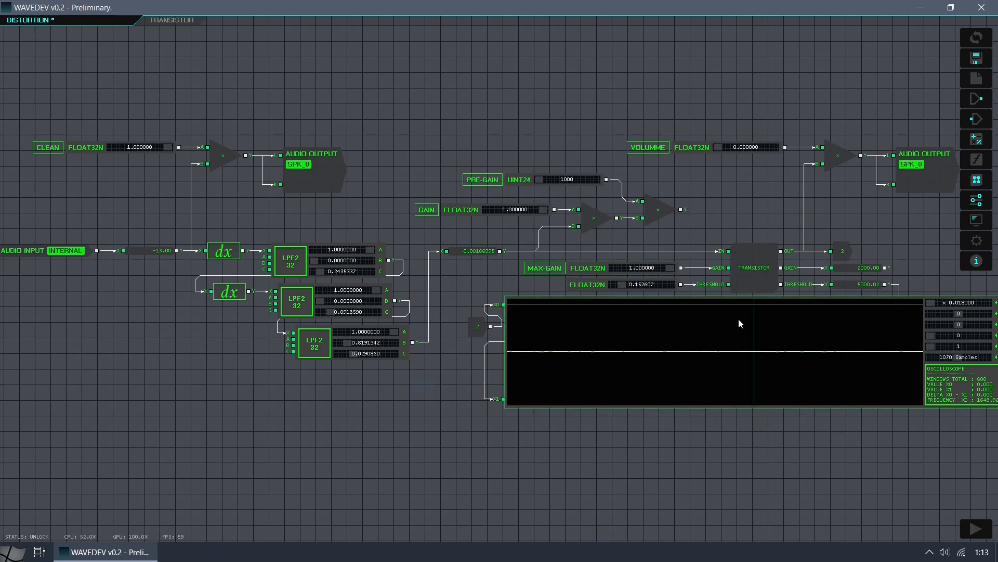
left_click_drag(685, 214, 724, 254)
left_click_drag(724, 253, 726, 254)
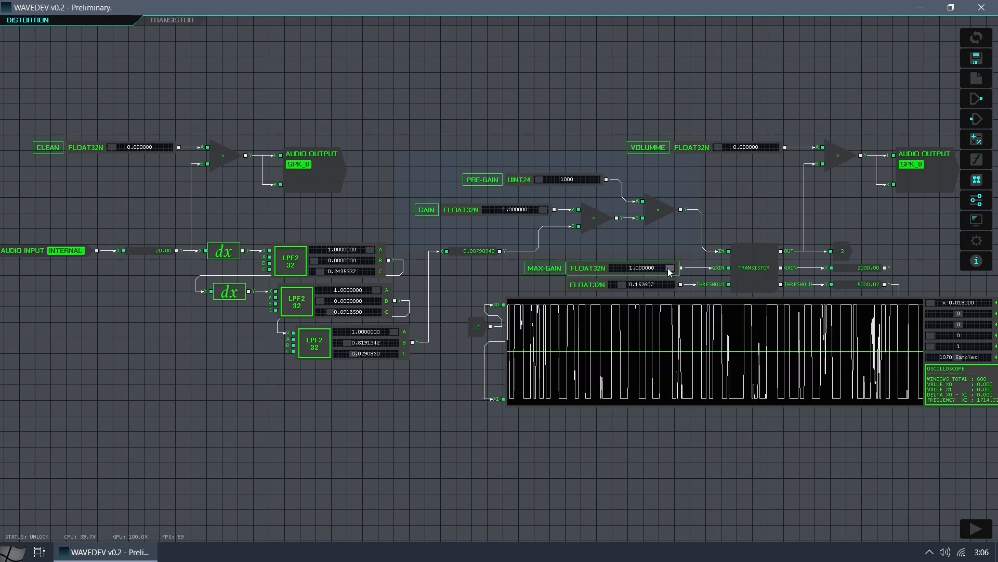
Lower the MAX-GAIN slider to 0.050000
left_click_drag(668, 269, 617, 273)
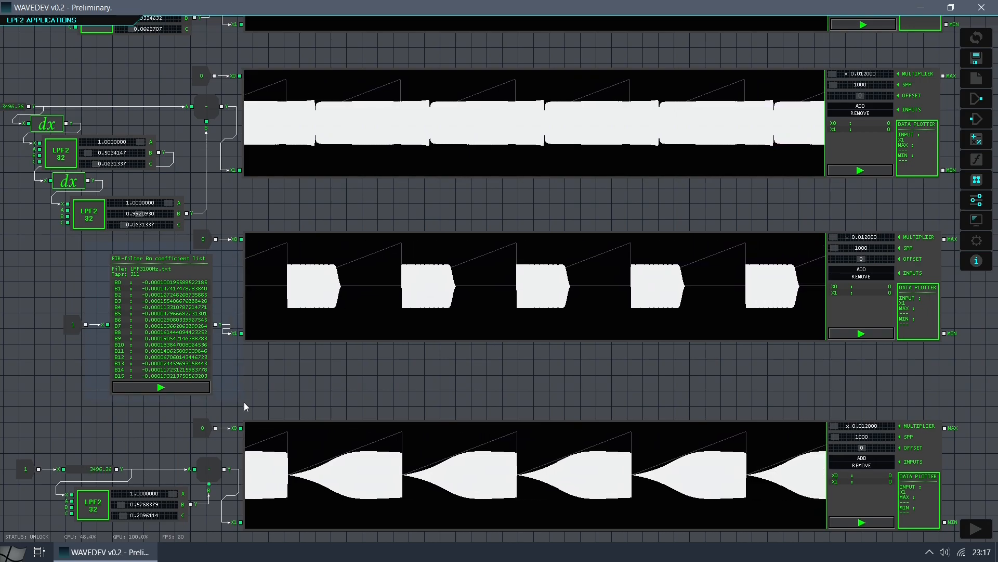
Look through the coefficient list of the LPF3100Hz.txt FIR filter in the LPF2 APPLICATIONS project
scroll(176, 344, "down", 20)
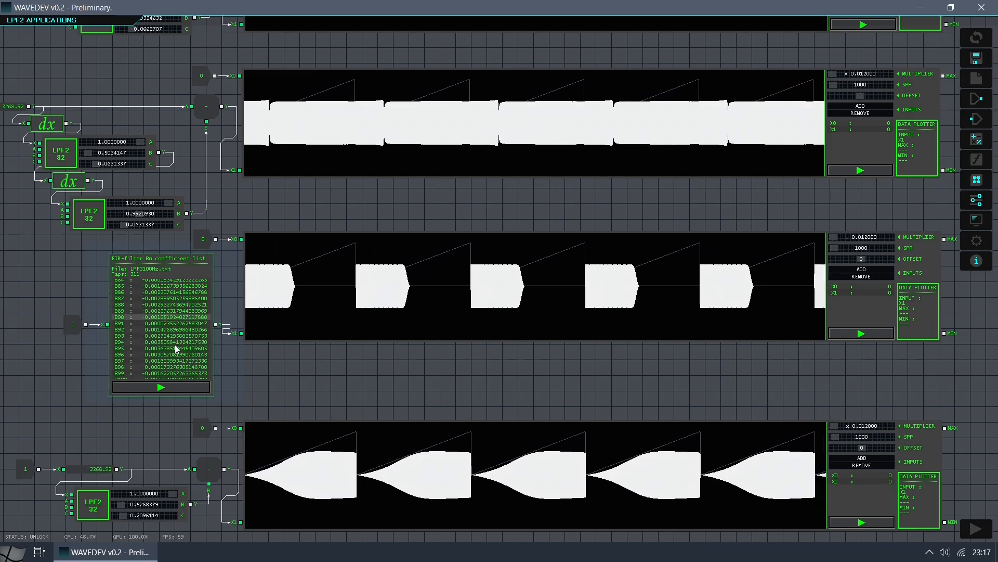
scroll(175, 348, "down", 20)
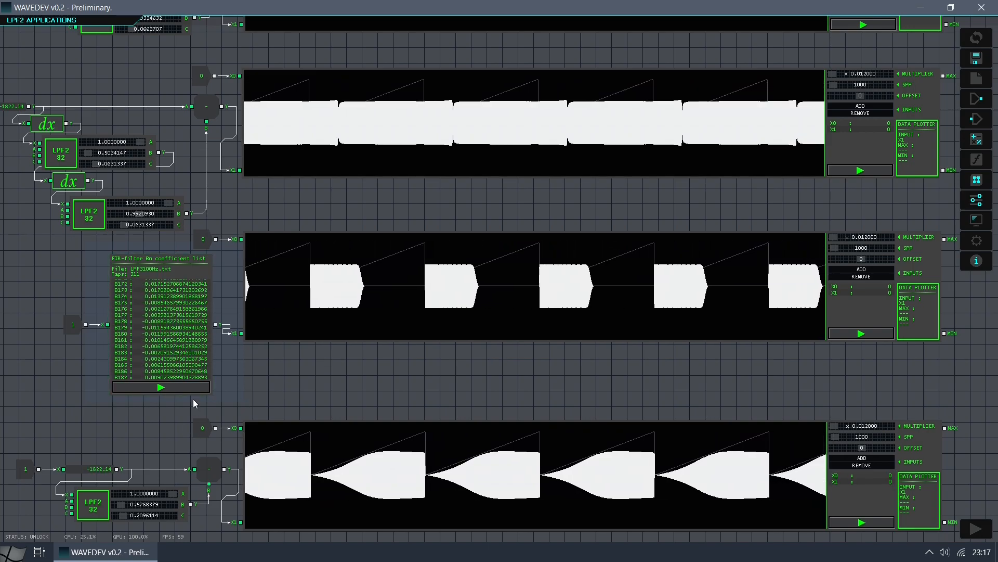
scroll(195, 338, "up", 20)
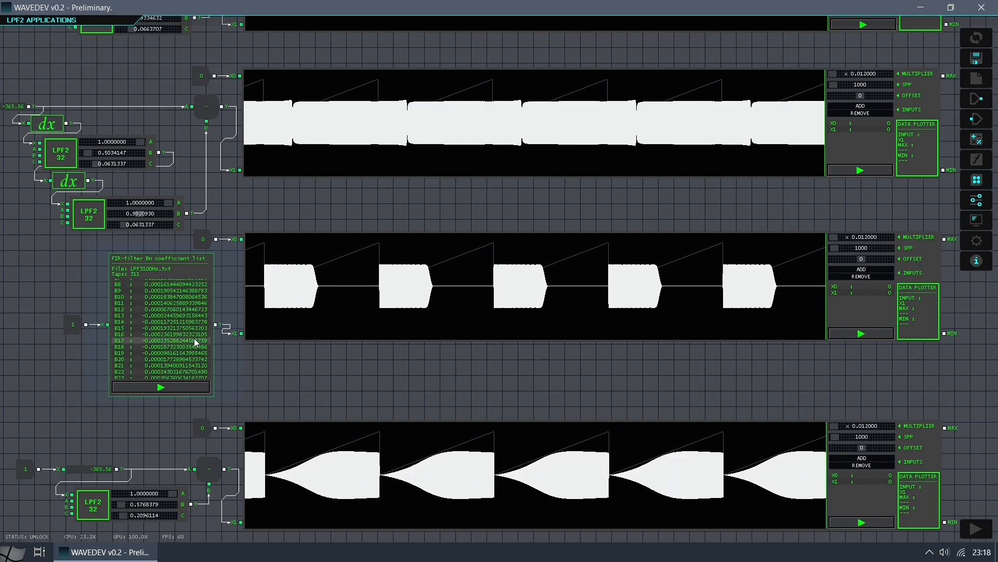
scroll(195, 338, "up", 3)
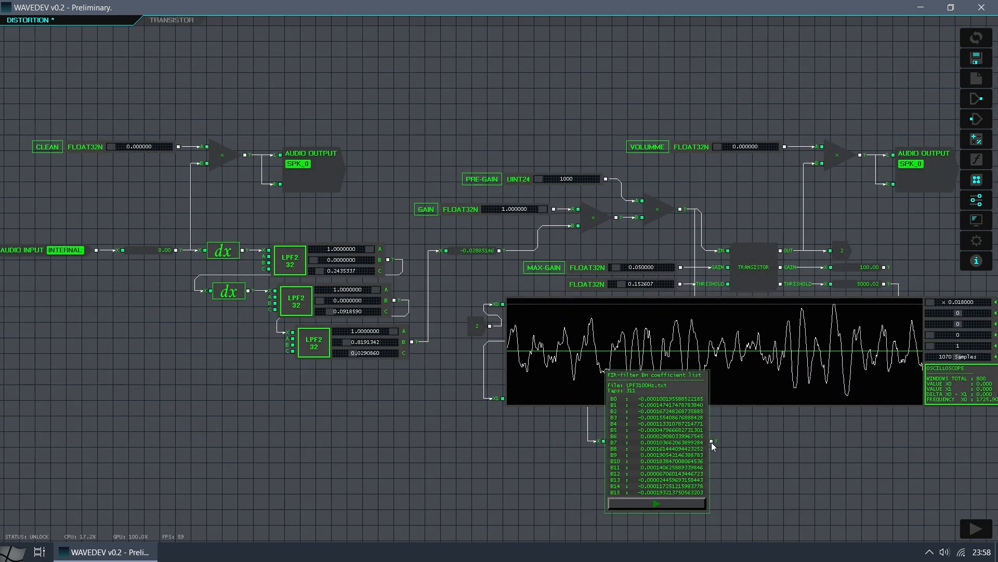
In the DISTORTION project, connect the FIR filter's output to the TRANSISTOR block's IN input and set the VOLUMME slider to 1.000000
left_click_drag(712, 440, 725, 252)
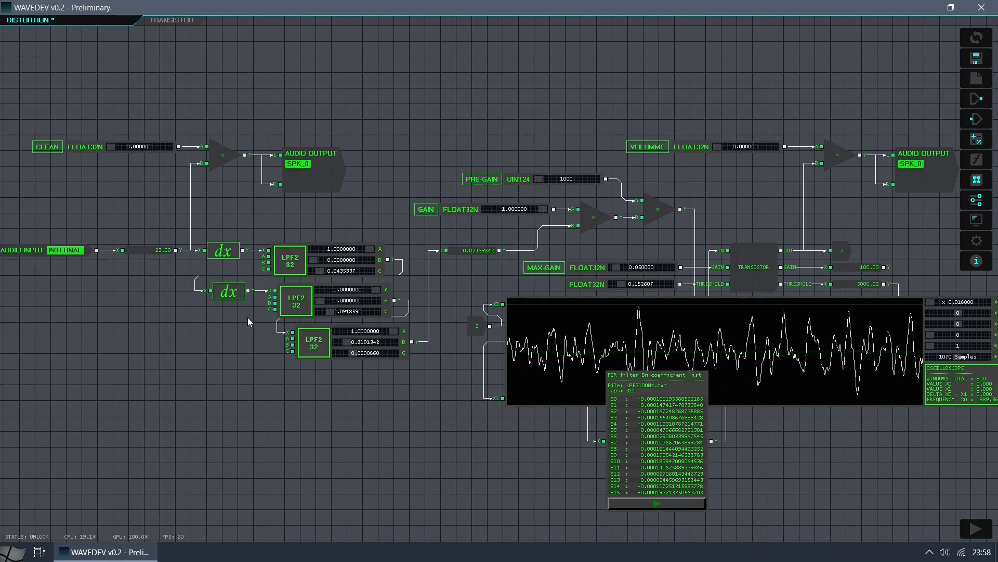
left_click_drag(248, 317, 437, 373)
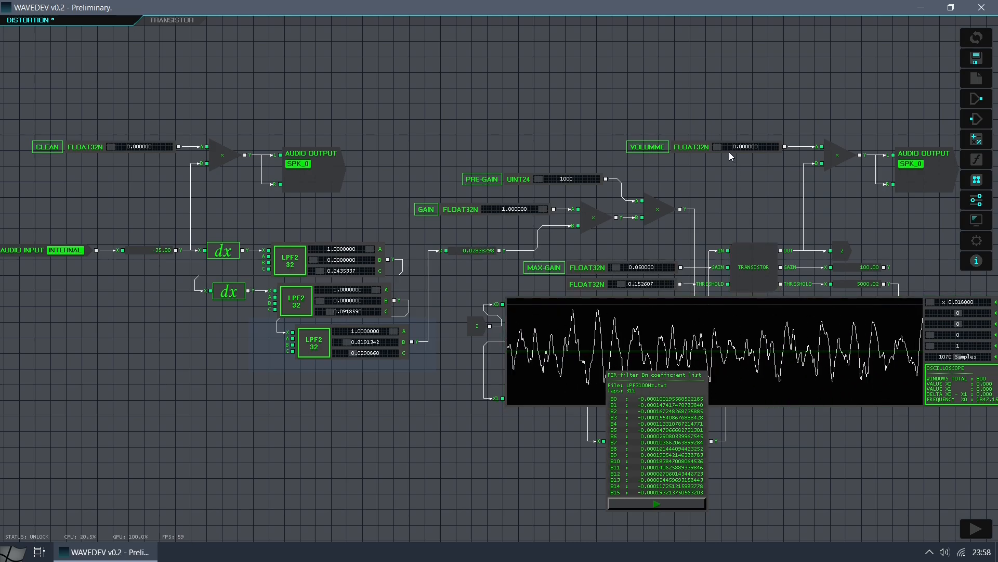
left_click_drag(719, 147, 786, 154)
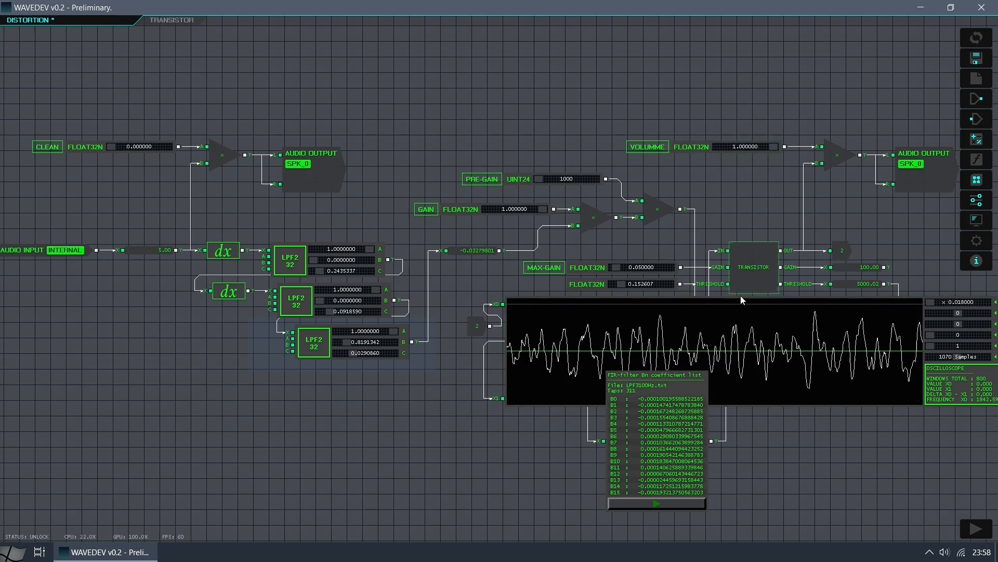
Toggle the FIR filter on and off repeatedly to compare the distortion signal with and without it
left_click(671, 504)
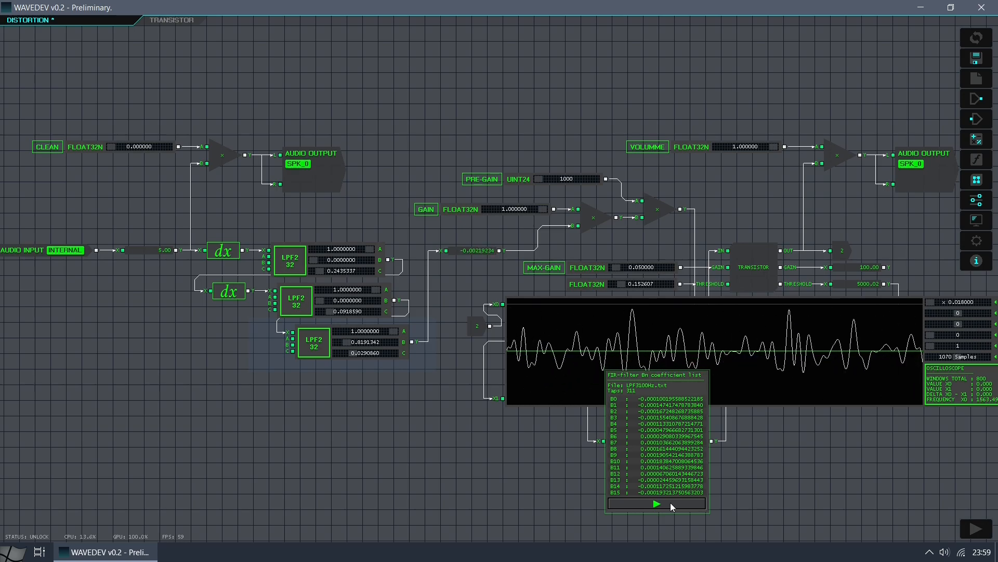
left_click(670, 502)
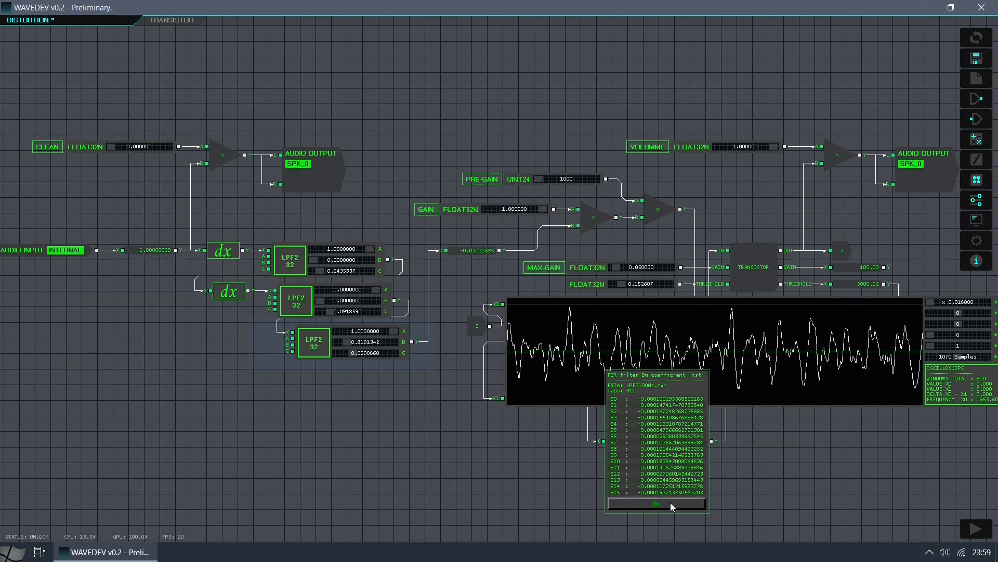
left_click(670, 502)
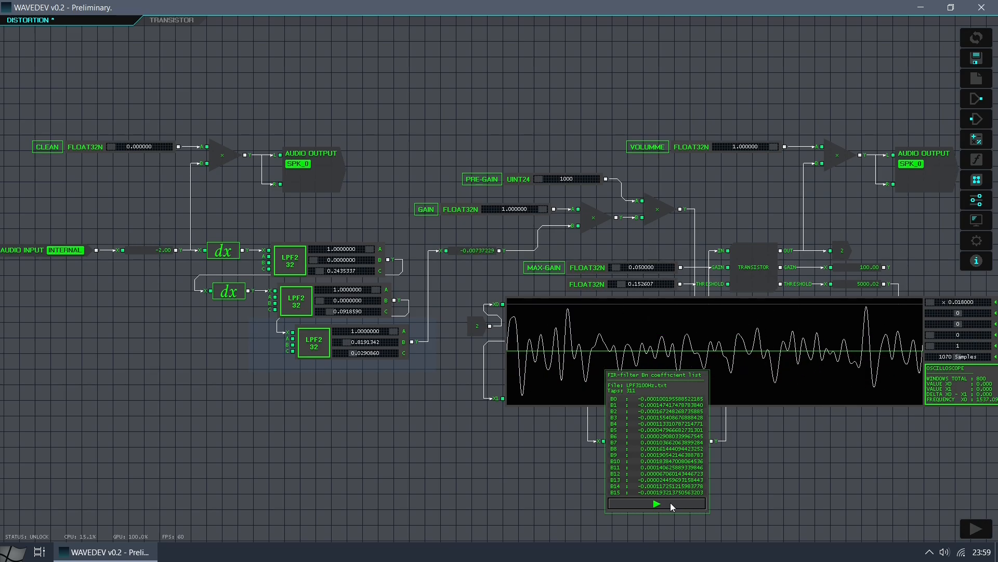
left_click(670, 502)
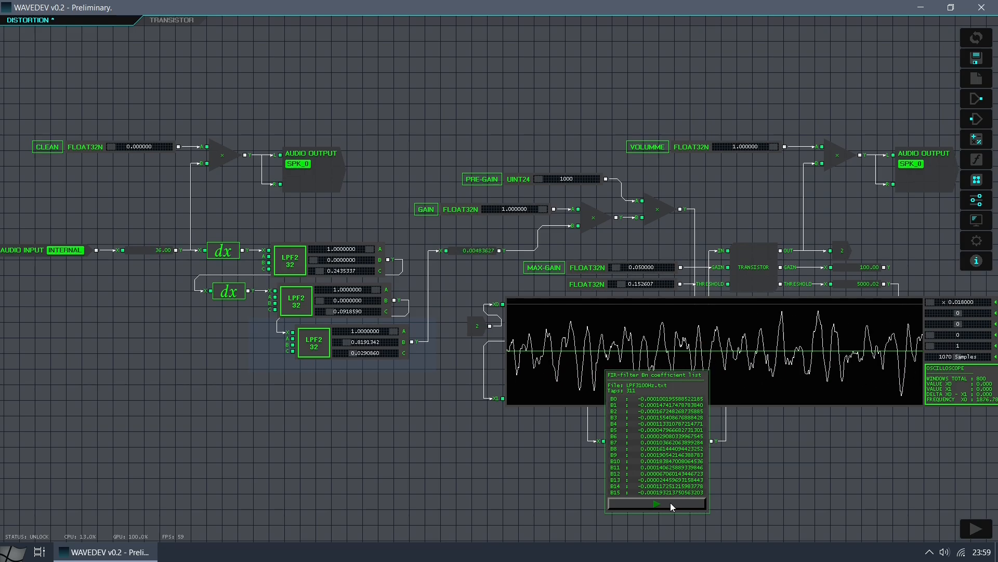
left_click(670, 502)
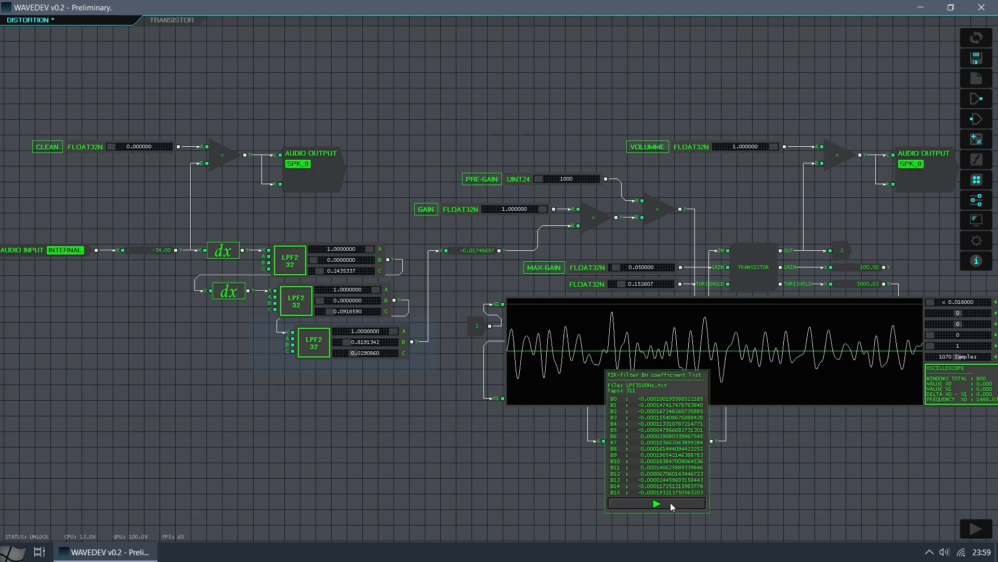
left_click(670, 502)
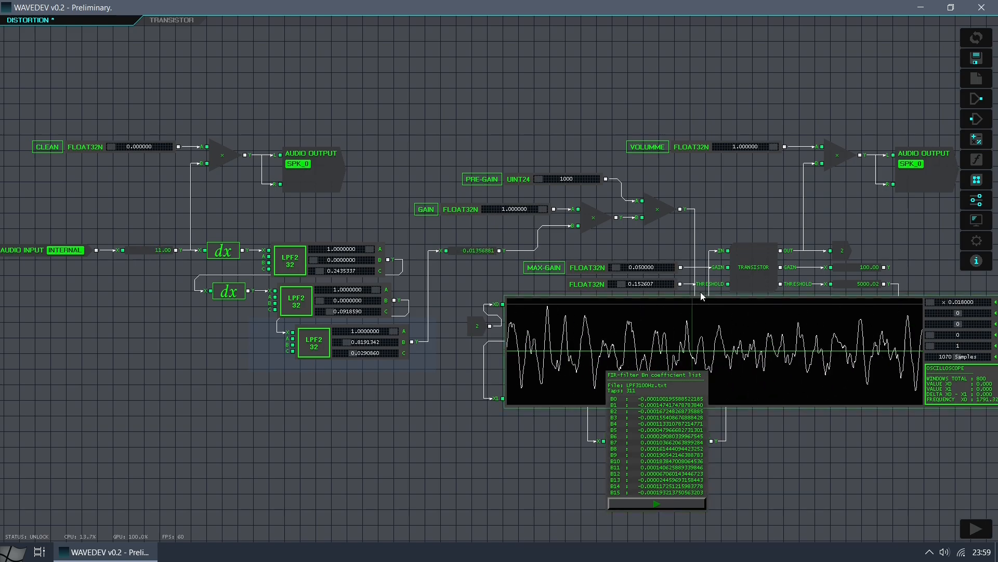
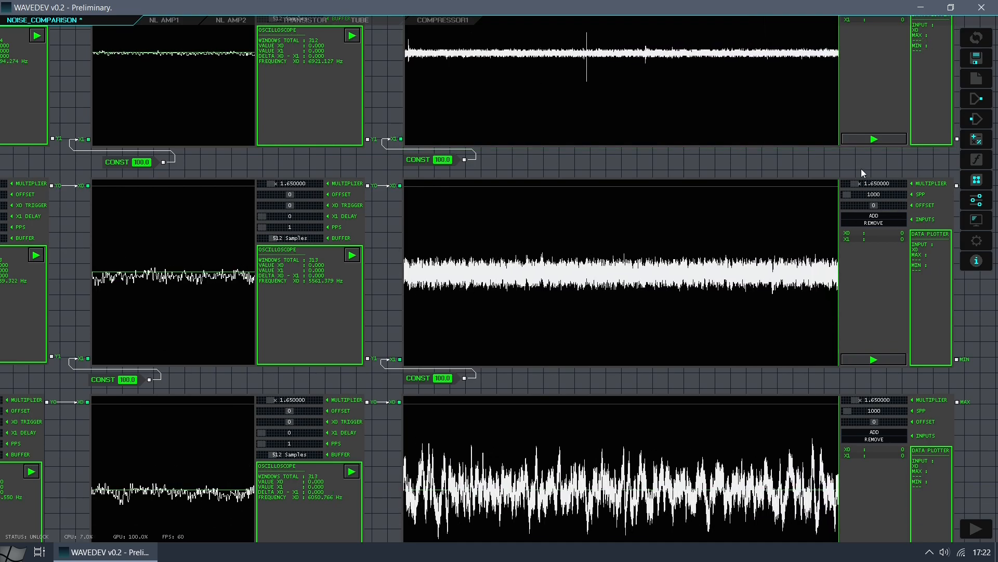
left_click_drag(861, 168, 872, 505)
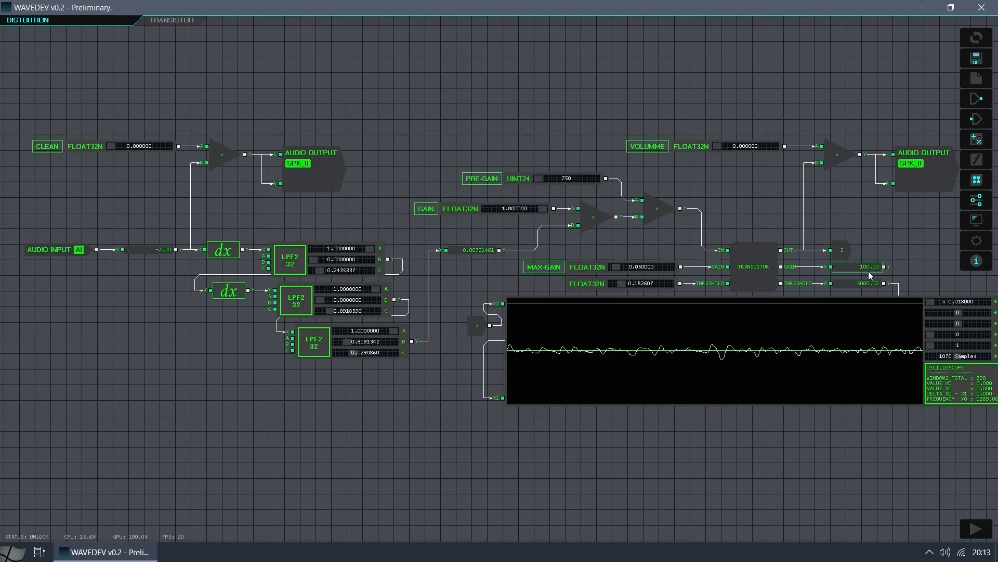
key("Return")
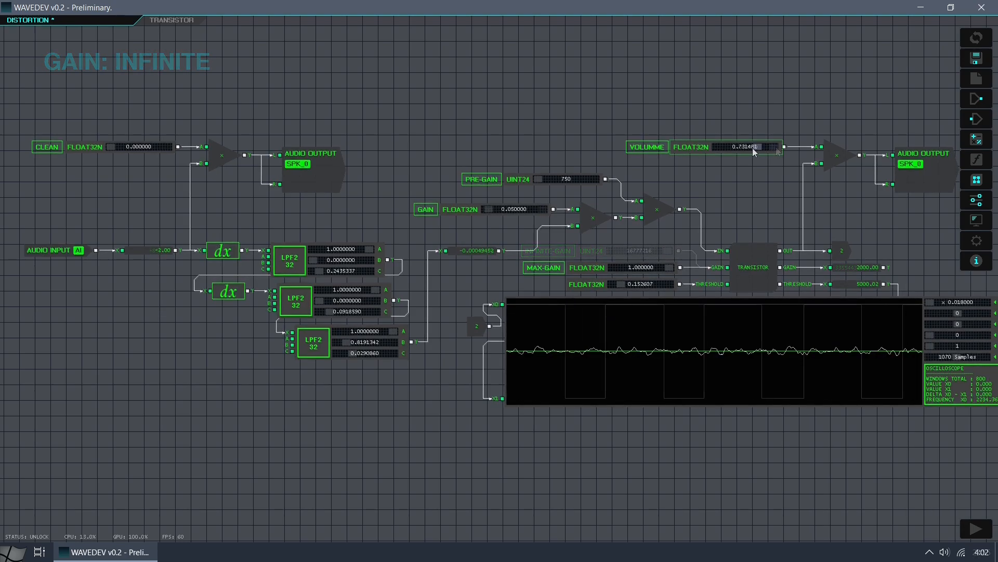
Turn the VOLUMME slider in the DISTORTION project down to 0.000000
left_click_drag(752, 147, 717, 146)
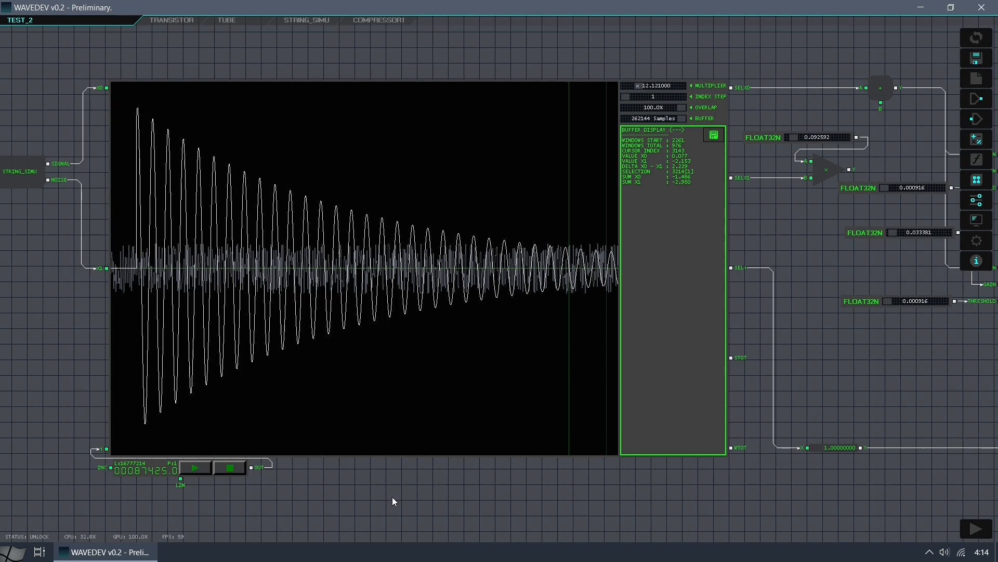
Select stretches of the decaying string signal in TEST_2's buffer display, starting with its first three cycles
left_click_drag(138, 328, 182, 324)
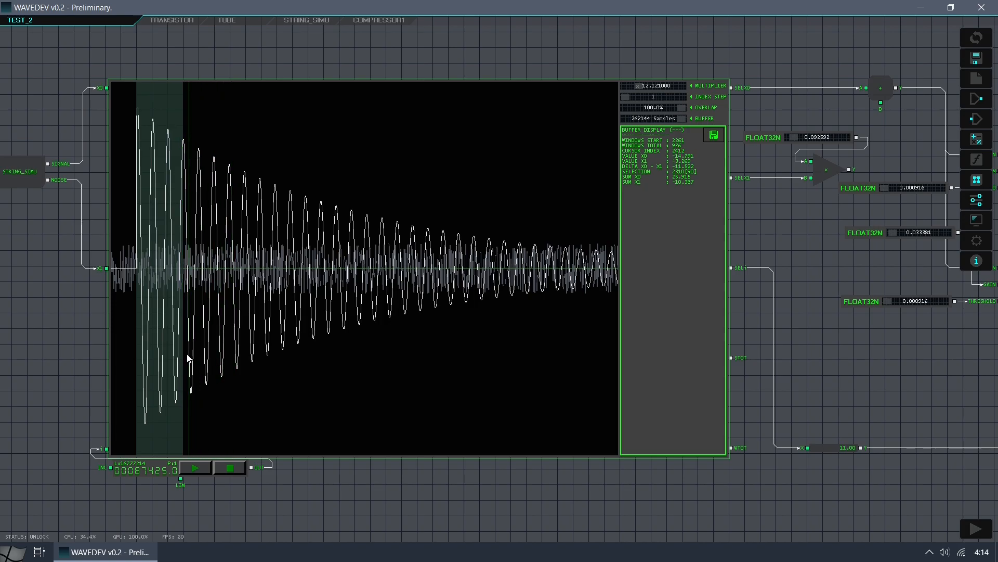
left_click_drag(188, 356, 555, 370)
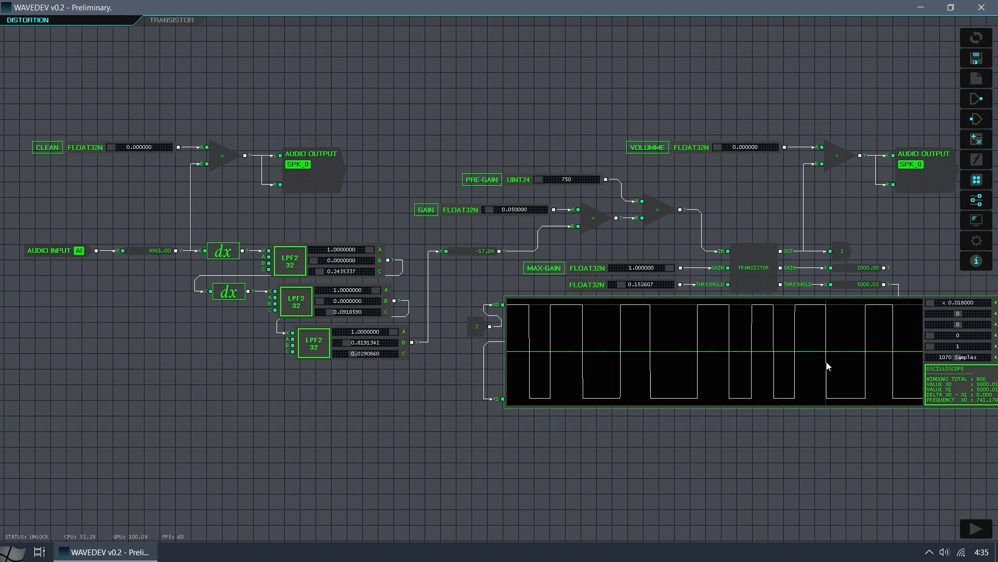
left_click_drag(901, 467, 862, 462)
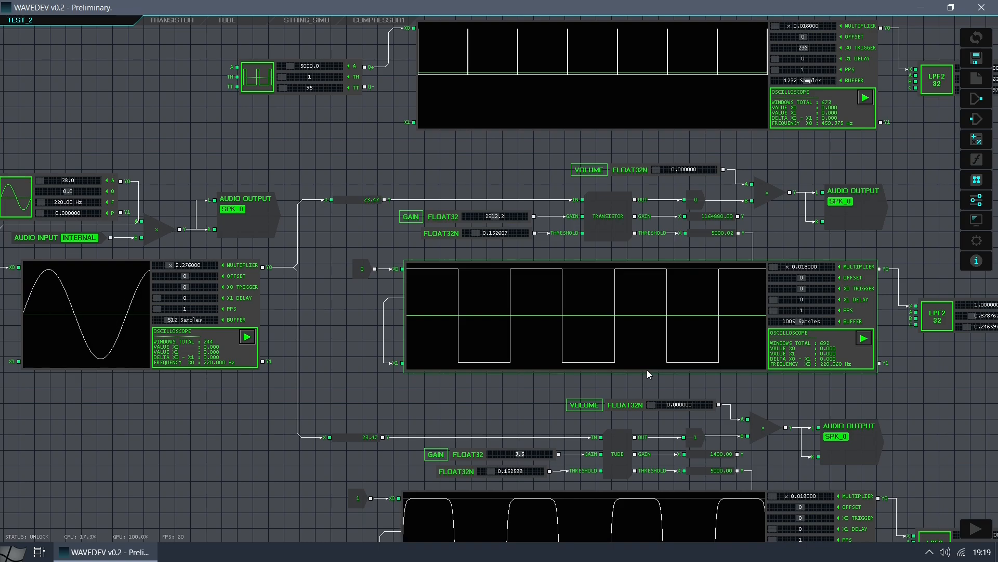
In TEST_2, examine the TRANSISTOR signal through its LPF2 filter, oscilloscope and dx stage, comparing it with the filtered TUBE waveform
left_click_drag(902, 365, 426, 349)
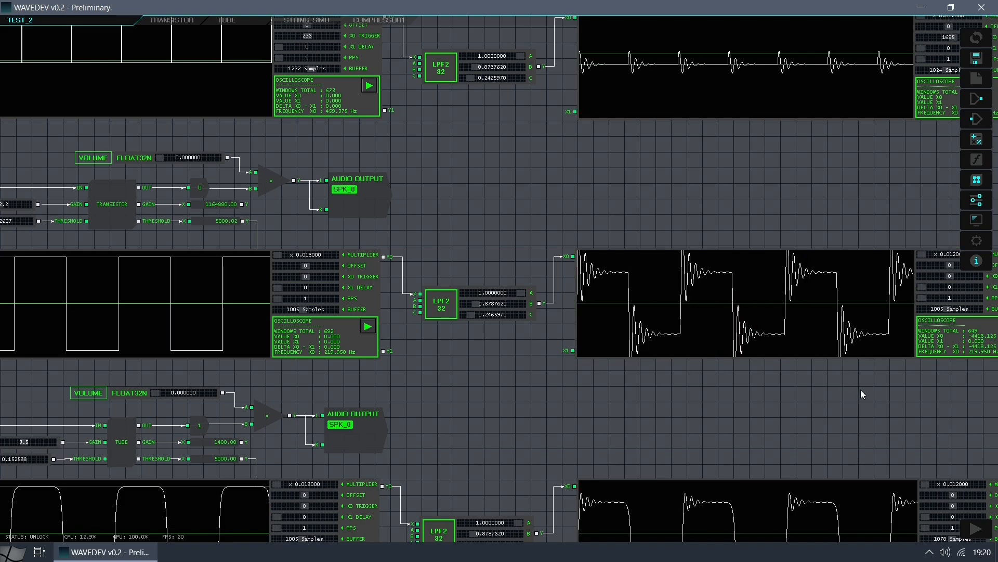
left_click_drag(861, 389, 644, 372)
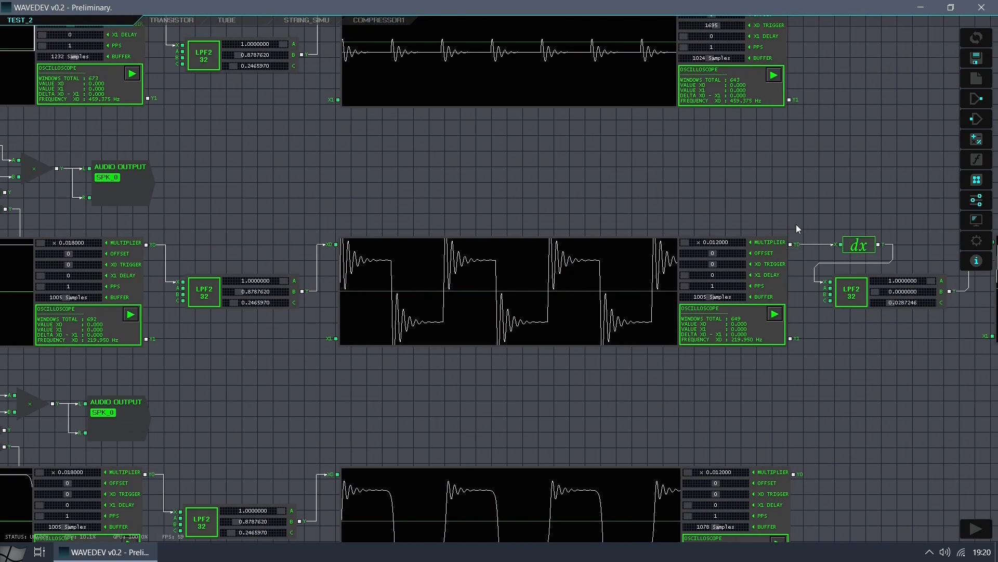
left_click_drag(960, 365, 603, 347)
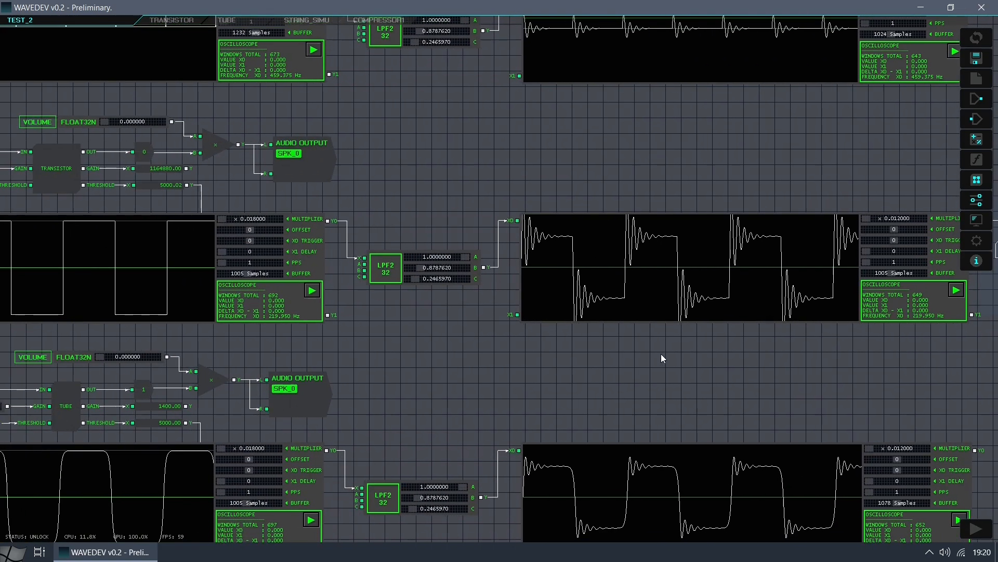
left_click_drag(661, 353, 607, 357)
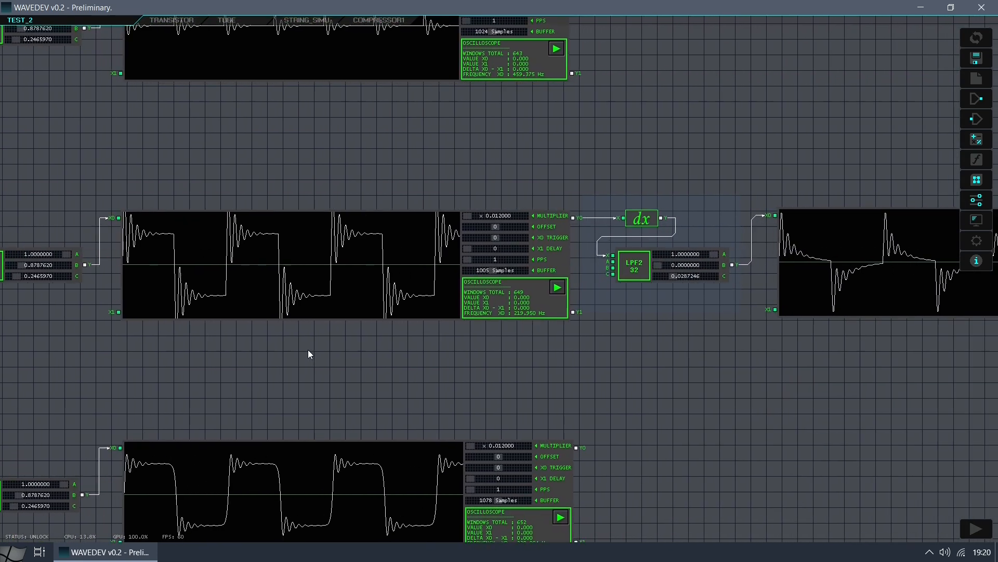
left_click_drag(308, 349, 207, 350)
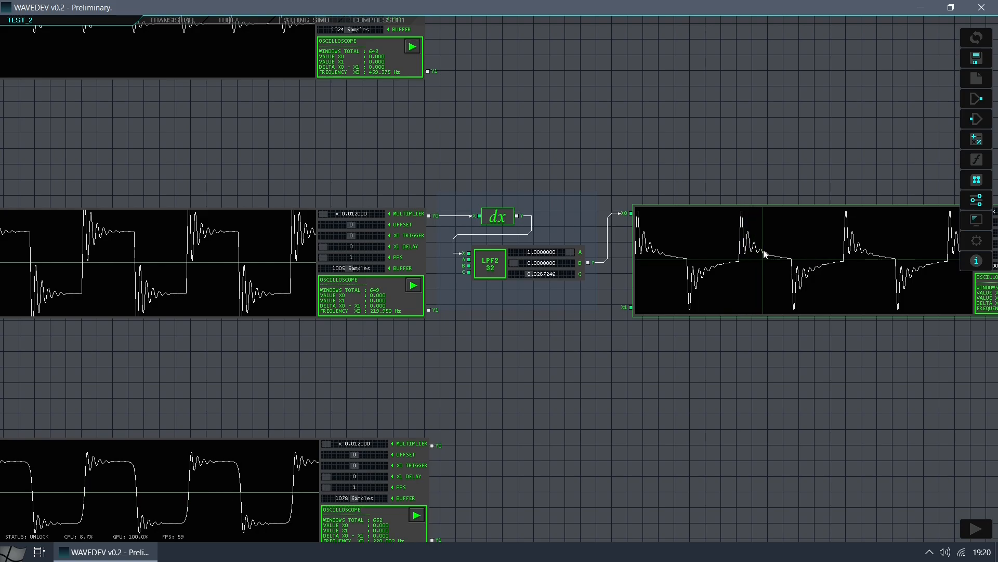
left_click_drag(133, 345, 354, 338)
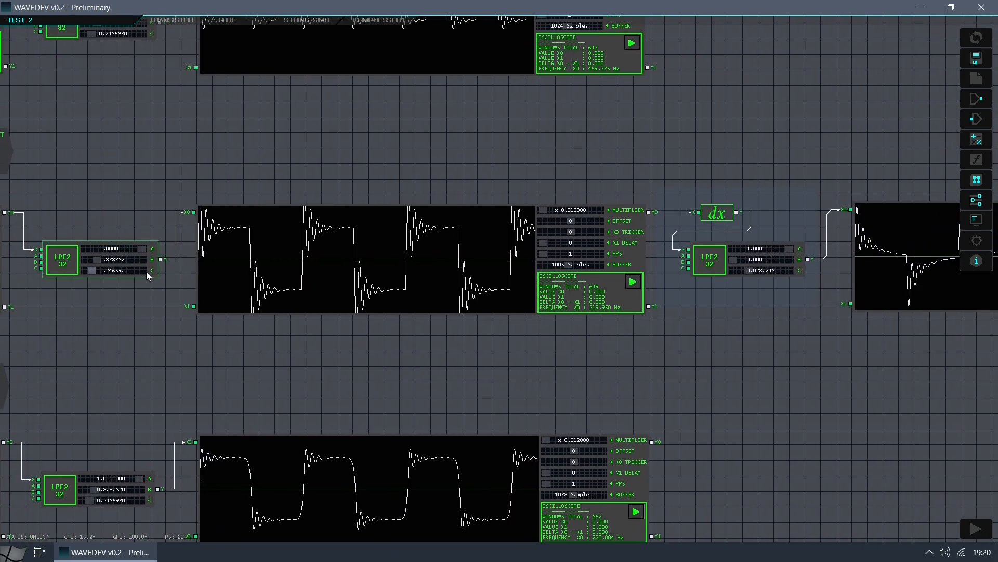
mouse_move(136, 272)
left_mouse_down()
mouse_move(98, 269)
mouse_move(140, 265)
mouse_move(99, 265)
mouse_move(125, 263)
mouse_move(126, 273)
left_mouse_up()
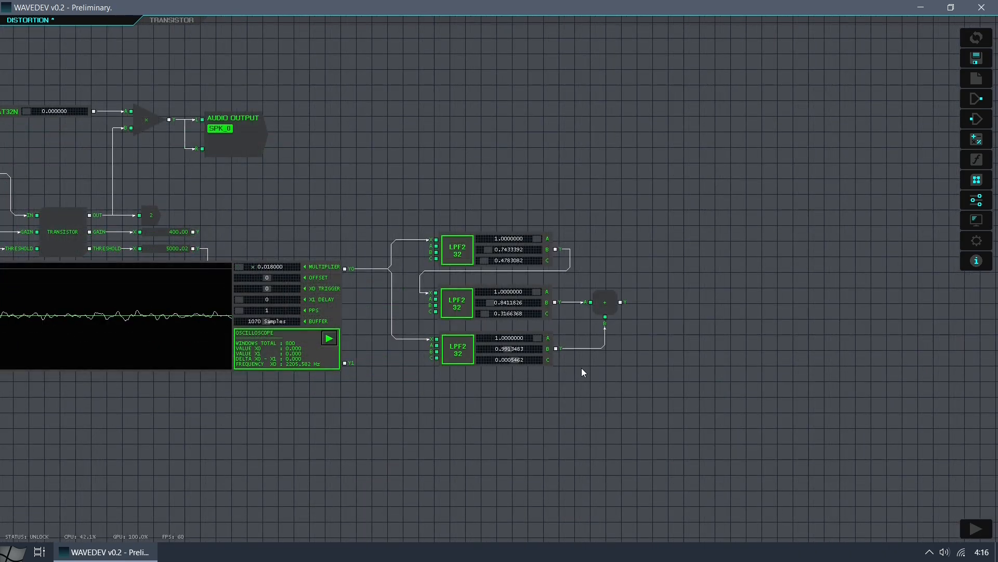
Examine the DISTORTION project's LPF2 filter network and the treble, mid and bass stages that follow it
left_click_drag(365, 212, 642, 397)
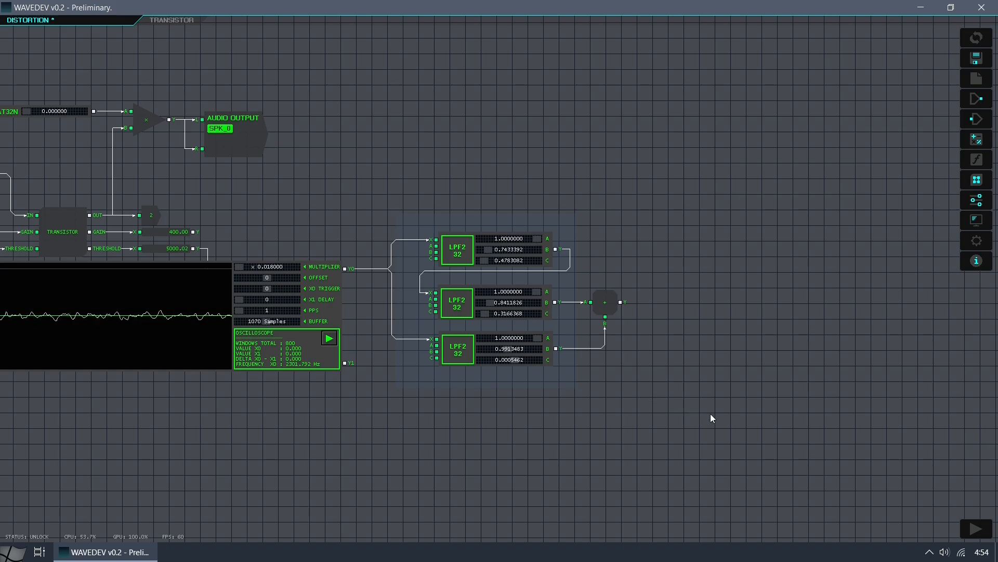
left_click_drag(761, 424, 565, 428)
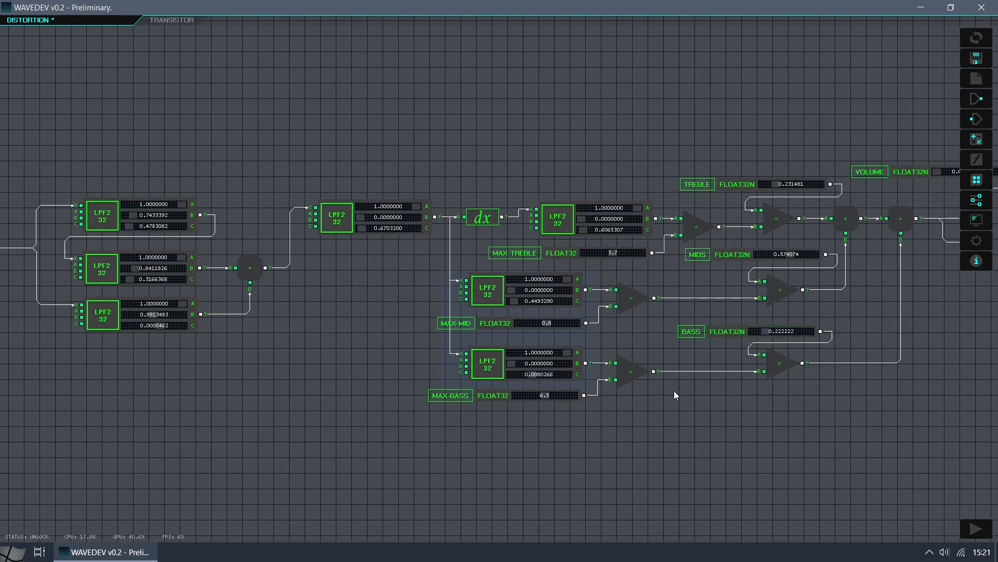
left_click_drag(673, 390, 668, 505)
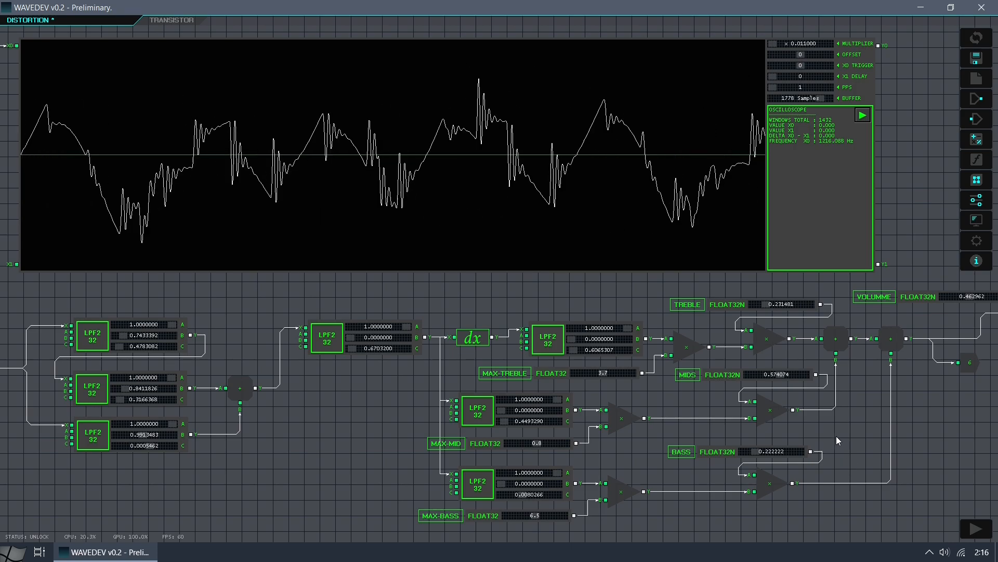
Set the tone controls to MIDS 0.231481, TREBLE 0.138888 and BASS 0.574074
left_click_drag(785, 377, 763, 374)
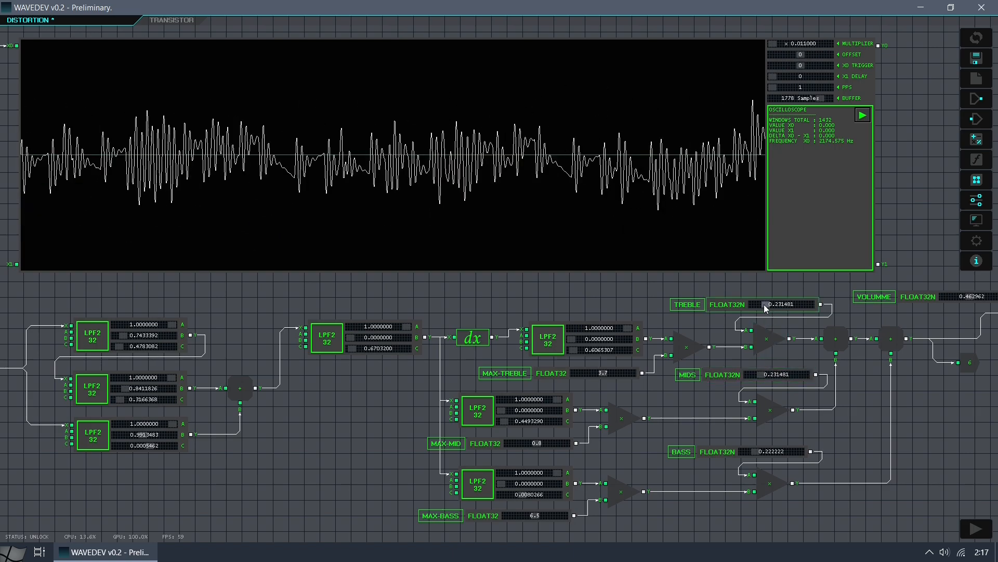
mouse_move(771, 305)
left_mouse_down()
mouse_move(781, 307)
mouse_move(753, 306)
mouse_move(766, 313)
left_mouse_up()
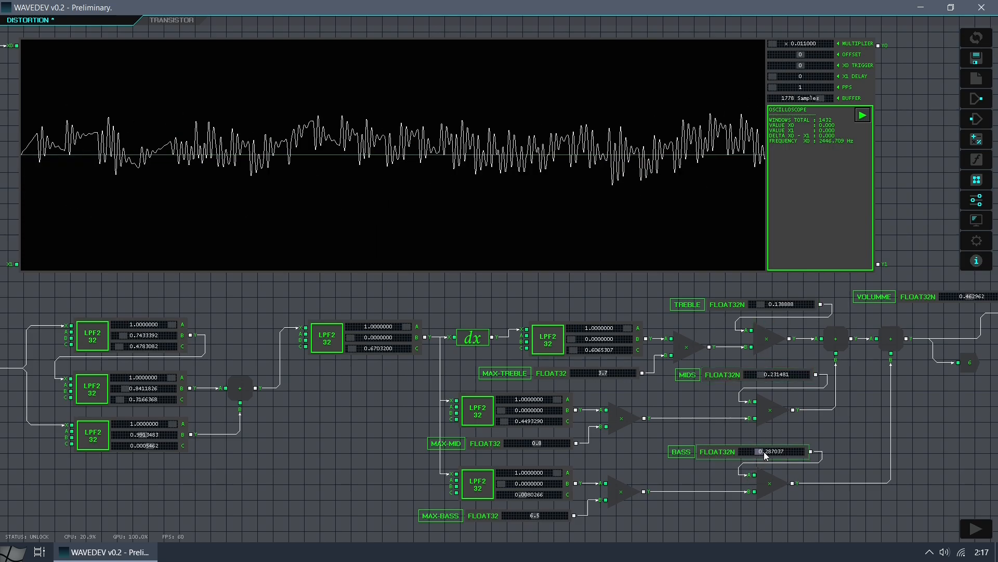
left_click_drag(766, 456, 781, 453)
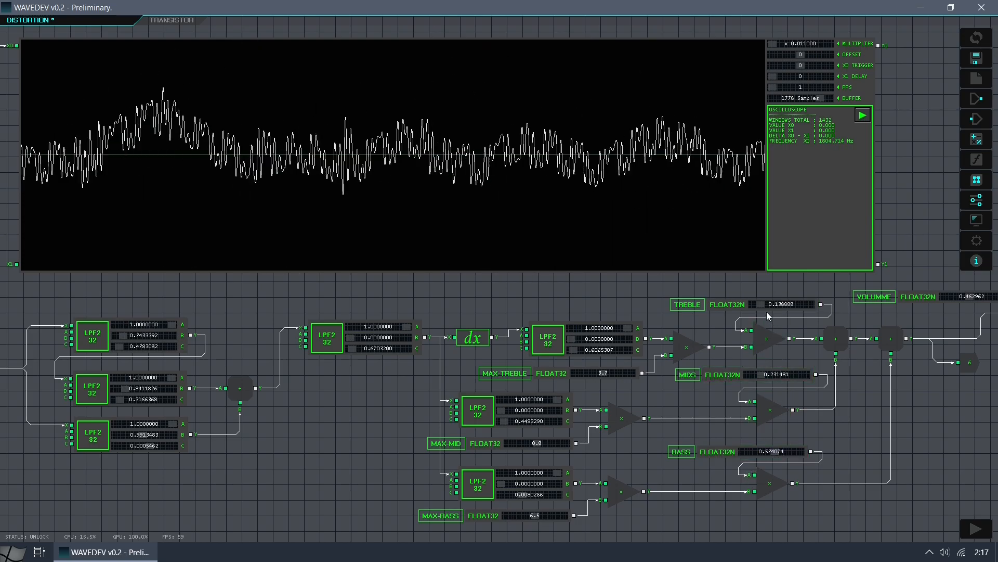
Set TREBLE to 0.444444, MIDS to 0.064814 and BASS to 0.175925 to hear a brighter tone
left_click_drag(759, 307, 778, 306)
left_click_drag(762, 375, 750, 377)
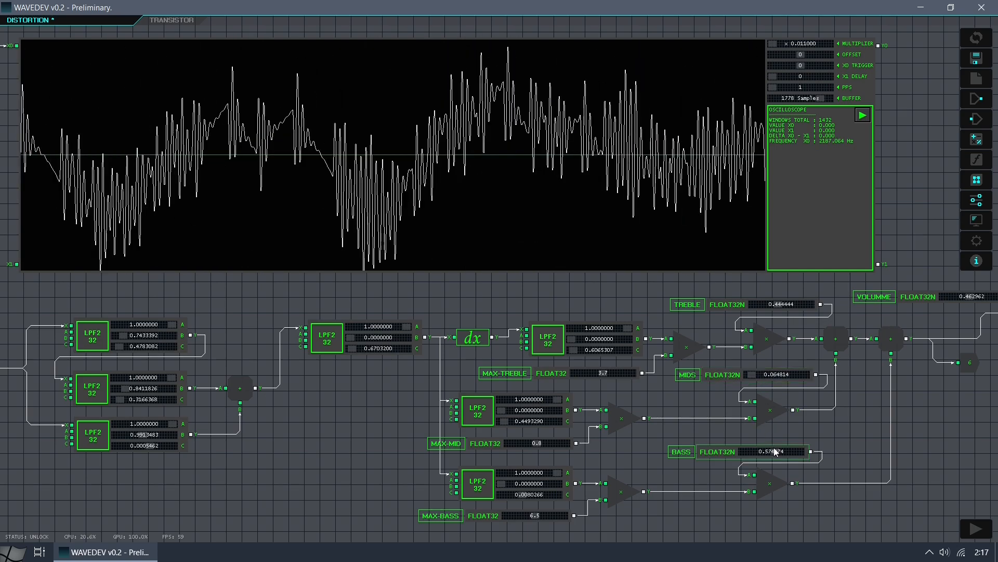
left_click_drag(774, 452, 756, 455)
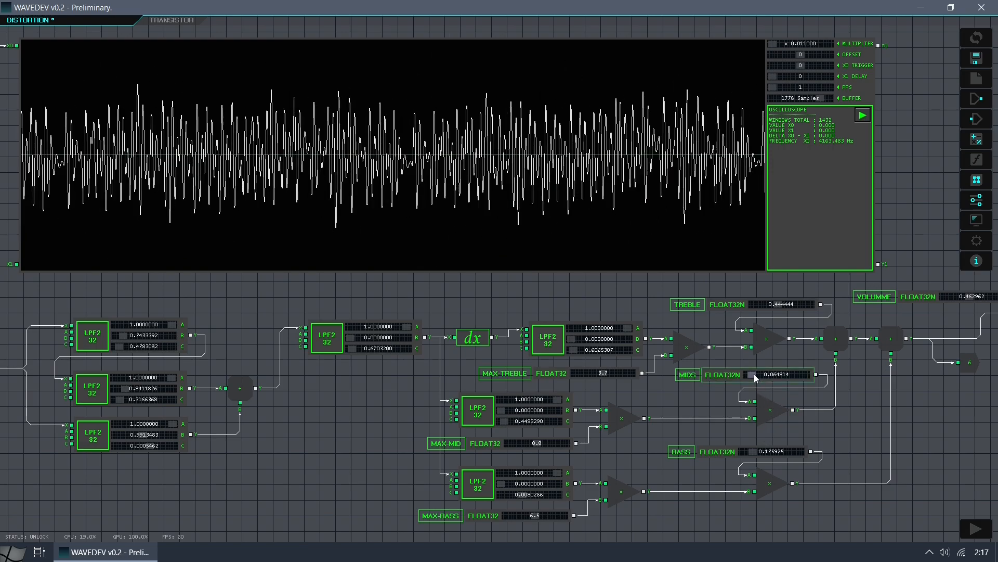
mouse_move(755, 374)
left_mouse_down()
mouse_move(769, 377)
mouse_move(755, 377)
left_mouse_up()
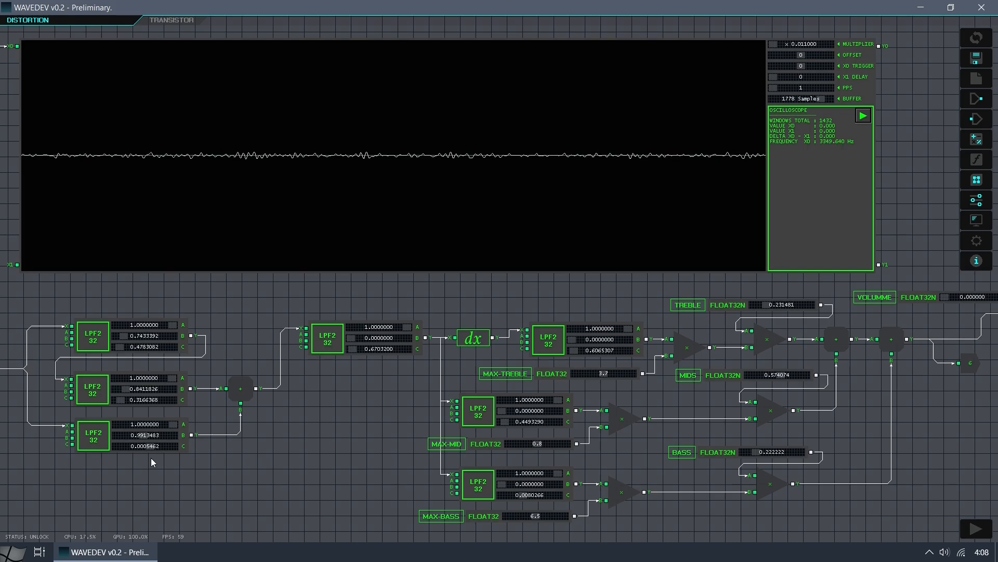
Switch the room simulation on and off at the MUX to compare filter setups 1, 2 and 3 with and without it
left_click_drag(343, 504, 352, 310)
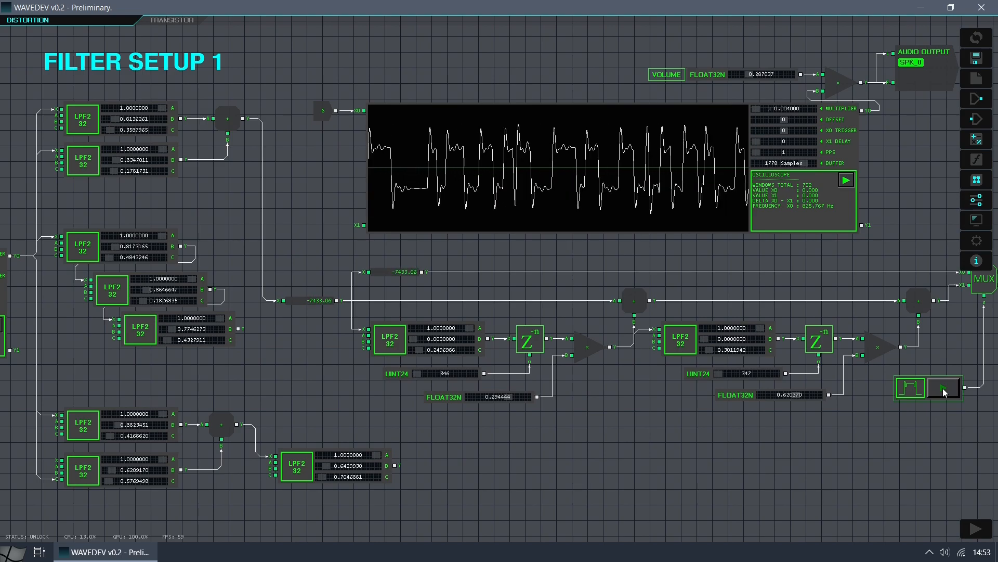
left_click(943, 390)
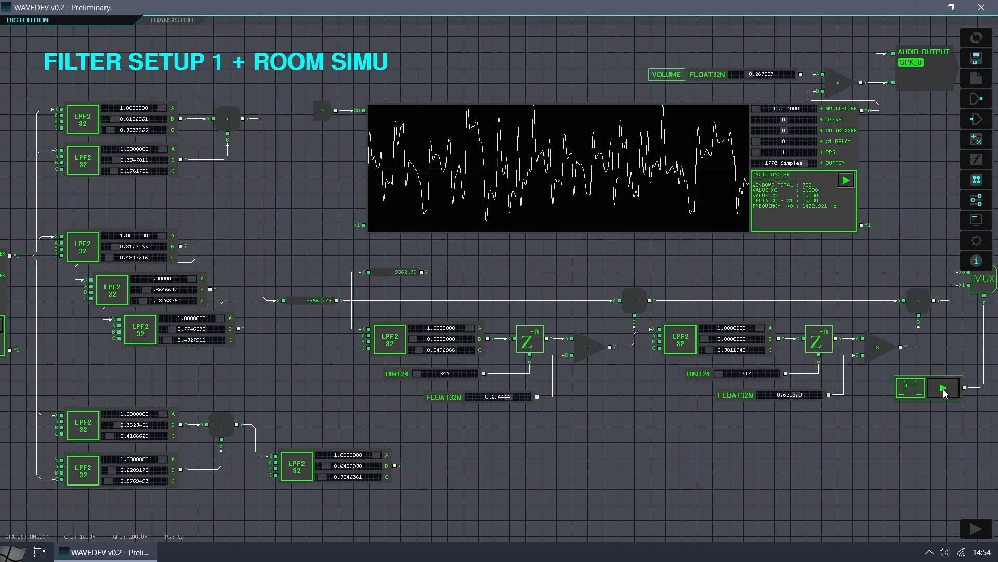
left_click(944, 390)
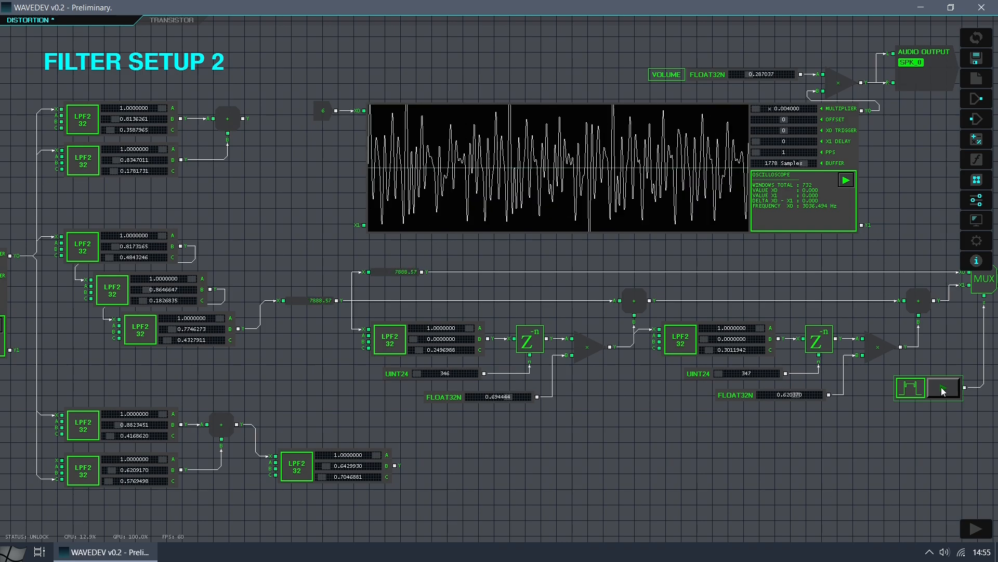
left_click(943, 387)
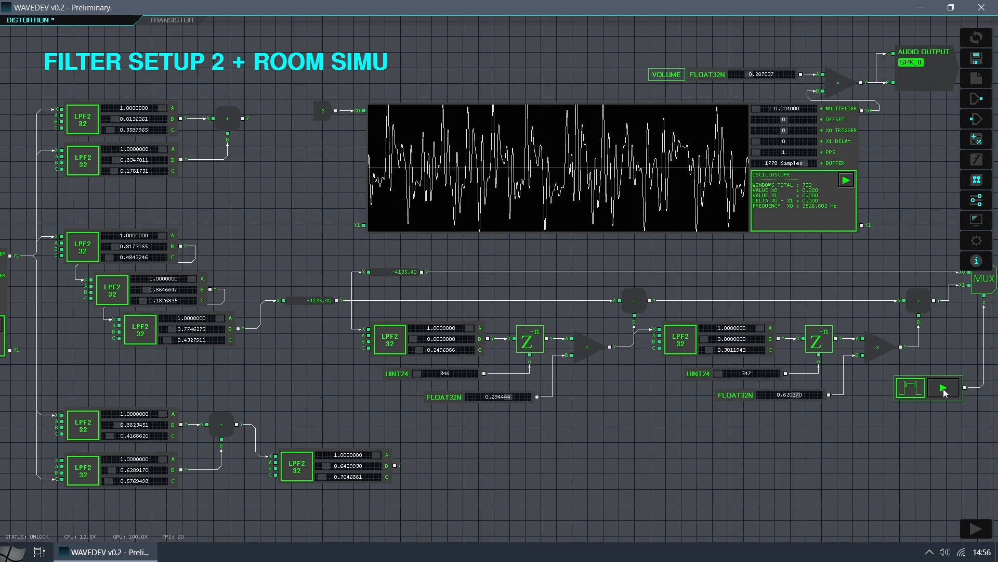
left_click(942, 388)
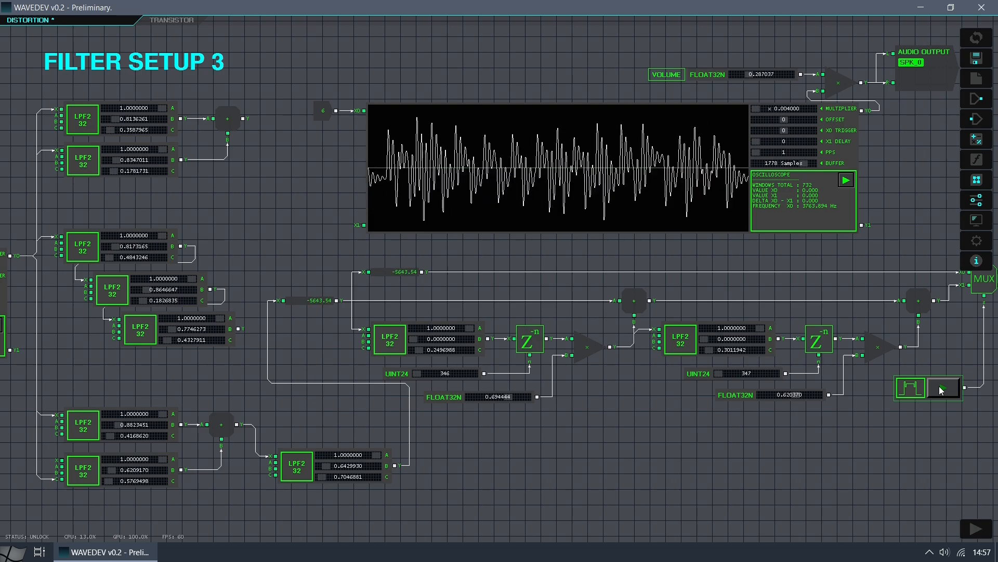
left_click(944, 391)
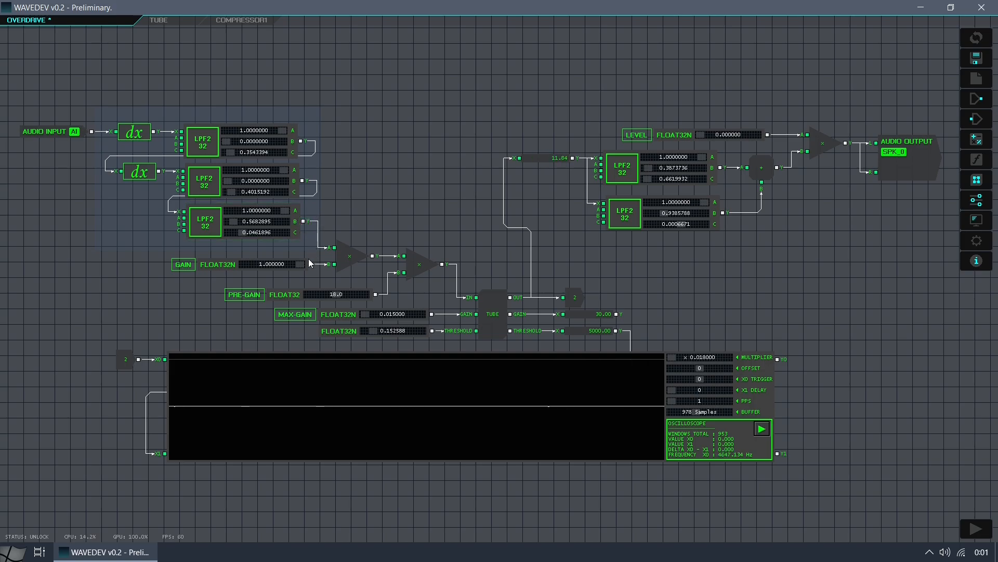
Adjust GAIN in the OVERDRIVE project to 0.601851
left_click_drag(302, 266, 252, 266)
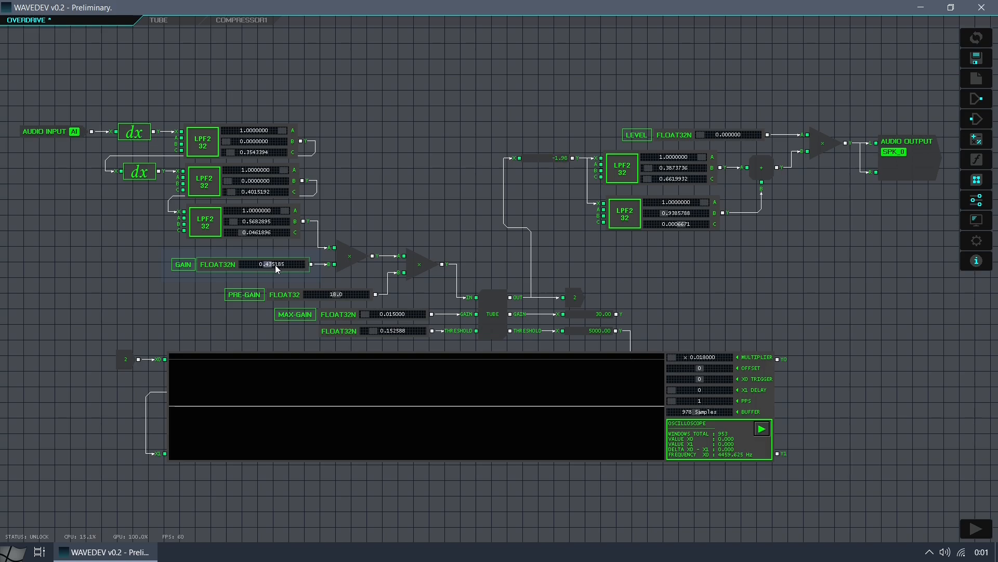
left_click_drag(276, 265, 249, 265)
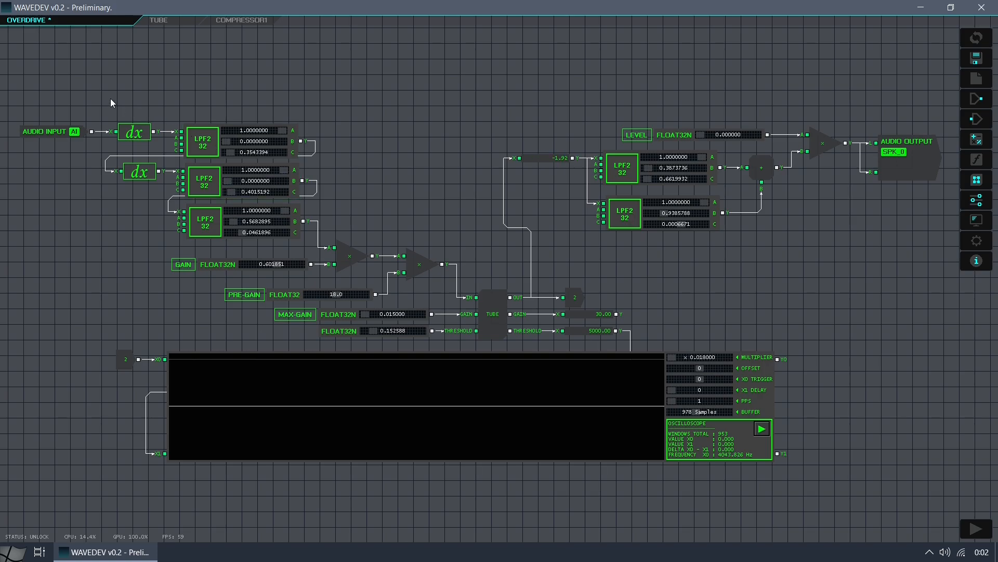
Replace the first two dx and LPF2 input stages with a single dx between AUDIO INPUT and the remaining LPF2, and save the project
right_click(327, 198)
left_click(349, 229)
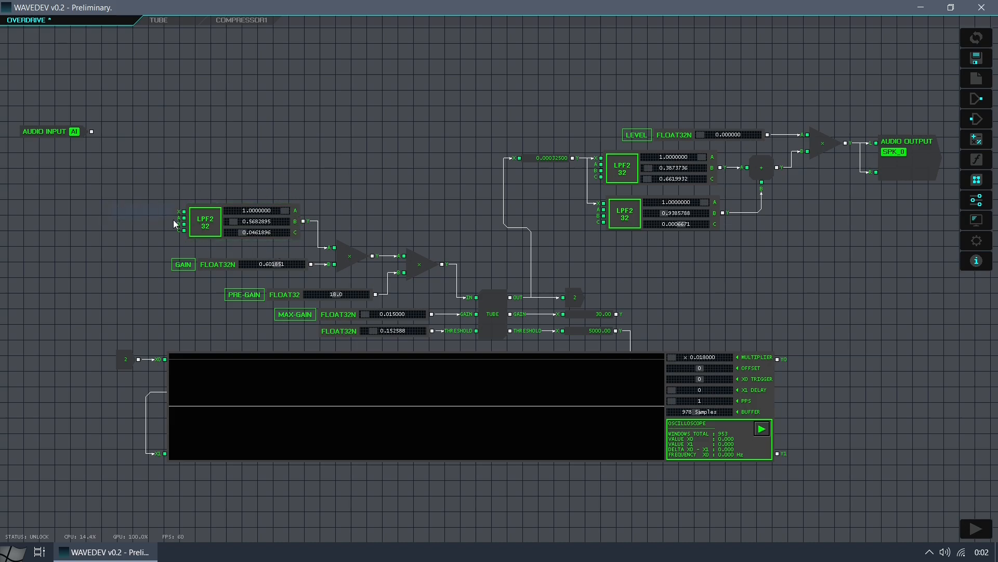
left_click(976, 140)
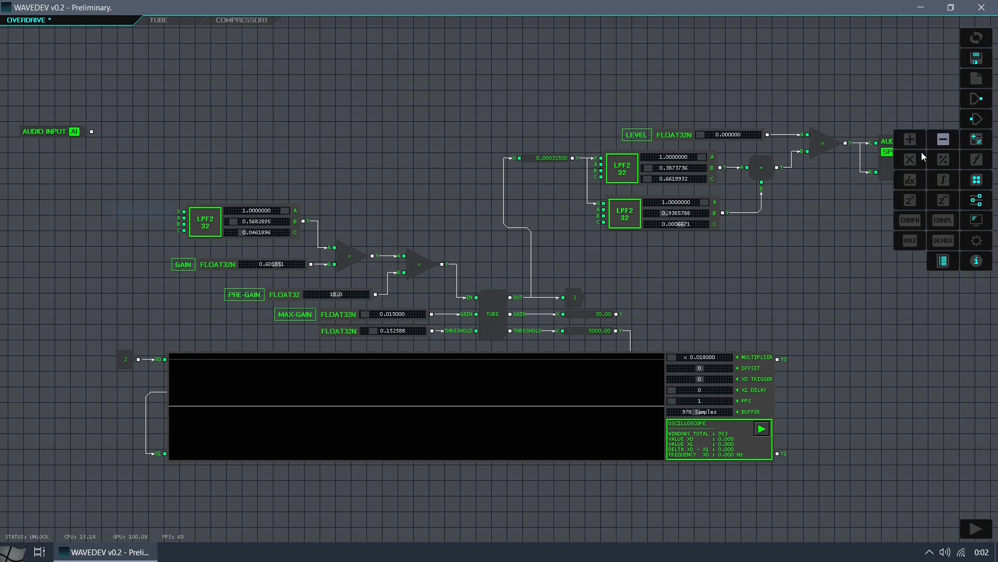
left_click(906, 182)
left_click_drag(146, 231, 182, 212)
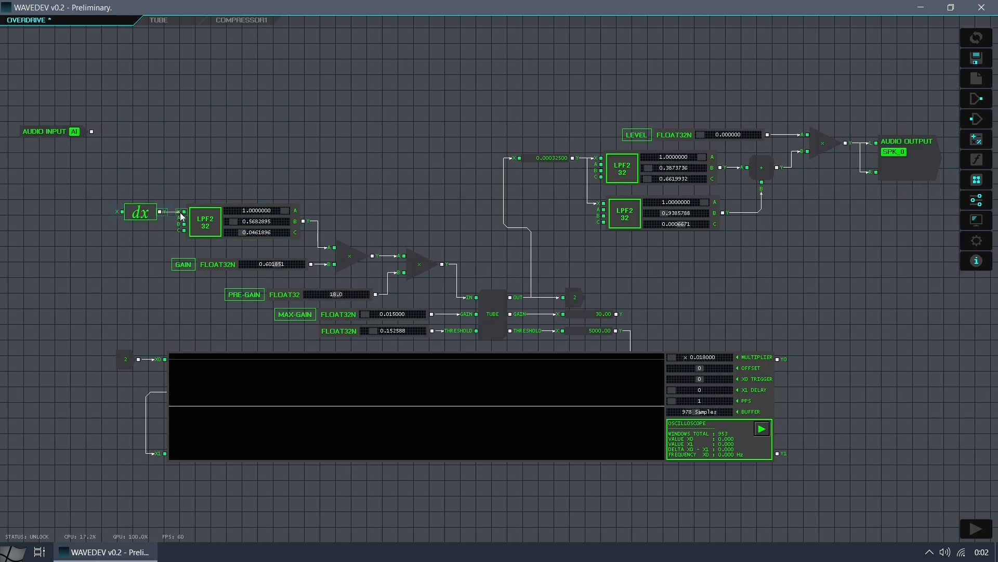
left_click_drag(91, 132, 122, 213)
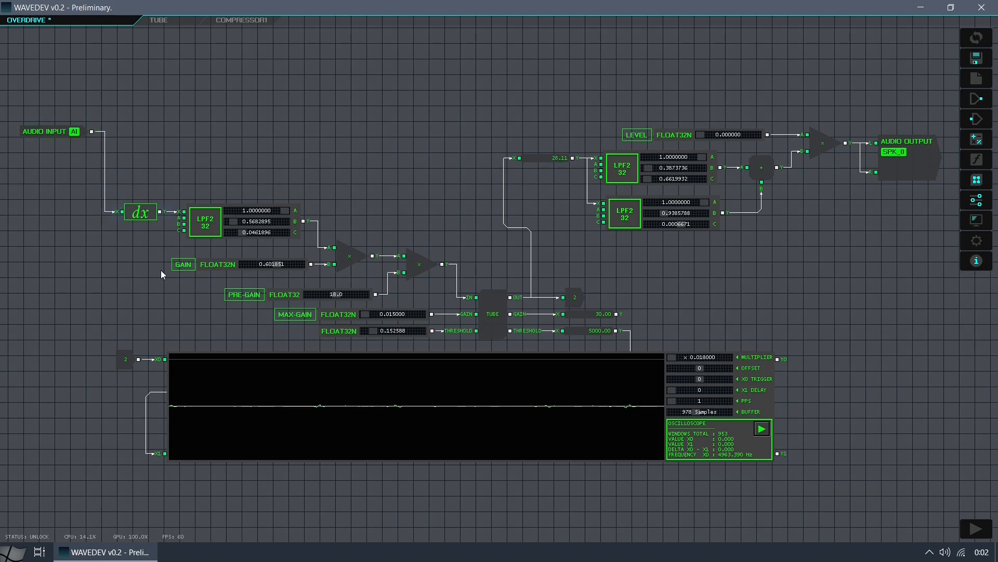
key("ctrl+s")
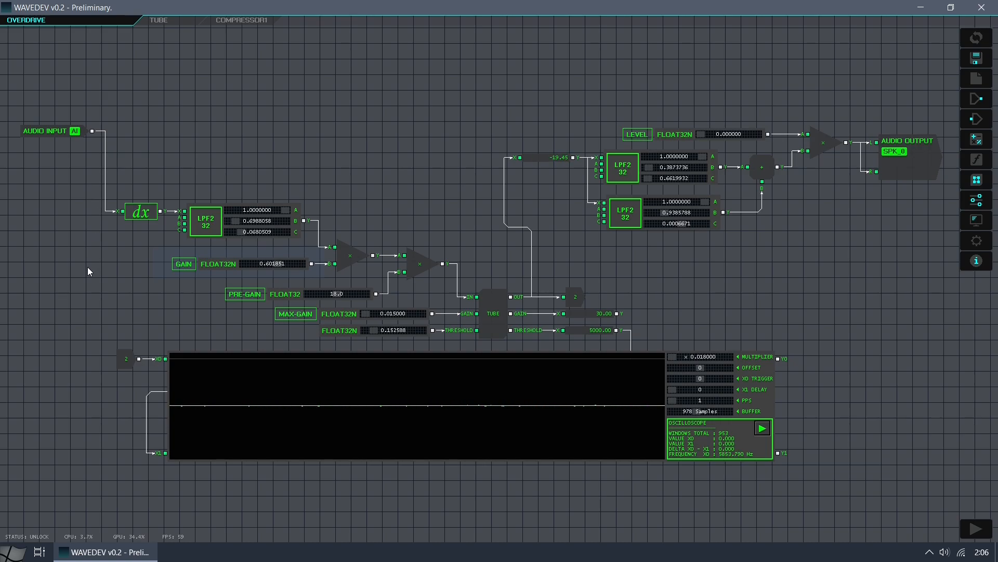
Route AUDIO INPUT and the tone chain's 2x output into the MUX, and feed the MUX output to the dx stage
left_click_drag(92, 294, 649, 283)
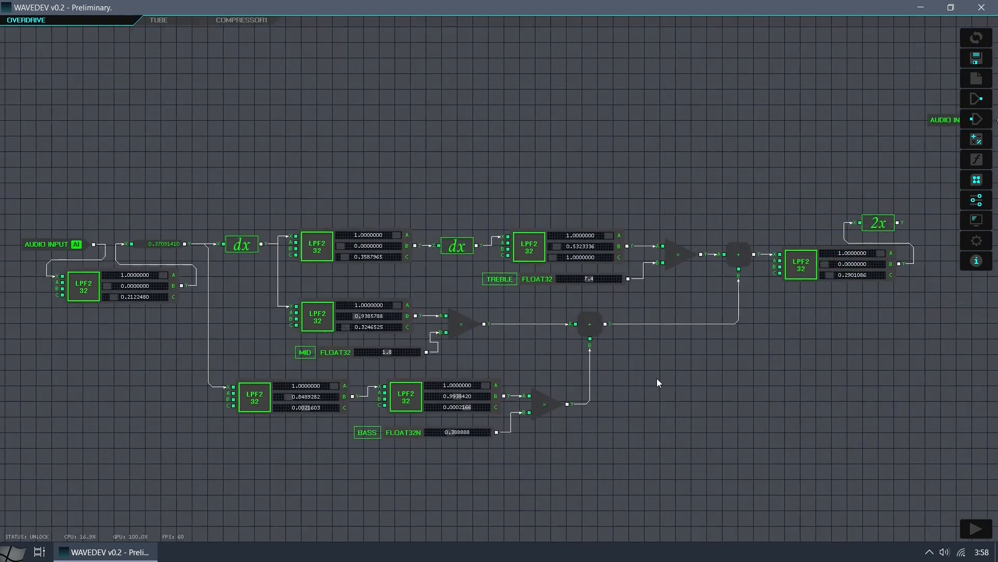
mouse_move(657, 378)
left_mouse_down()
mouse_move(704, 384)
mouse_move(663, 374)
left_mouse_up()
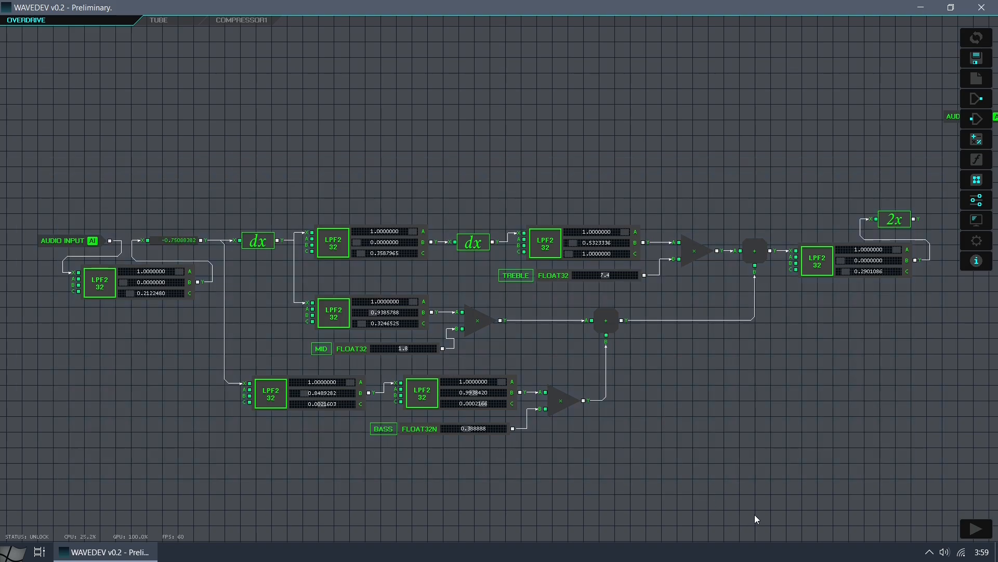
left_click_drag(876, 428, 396, 425)
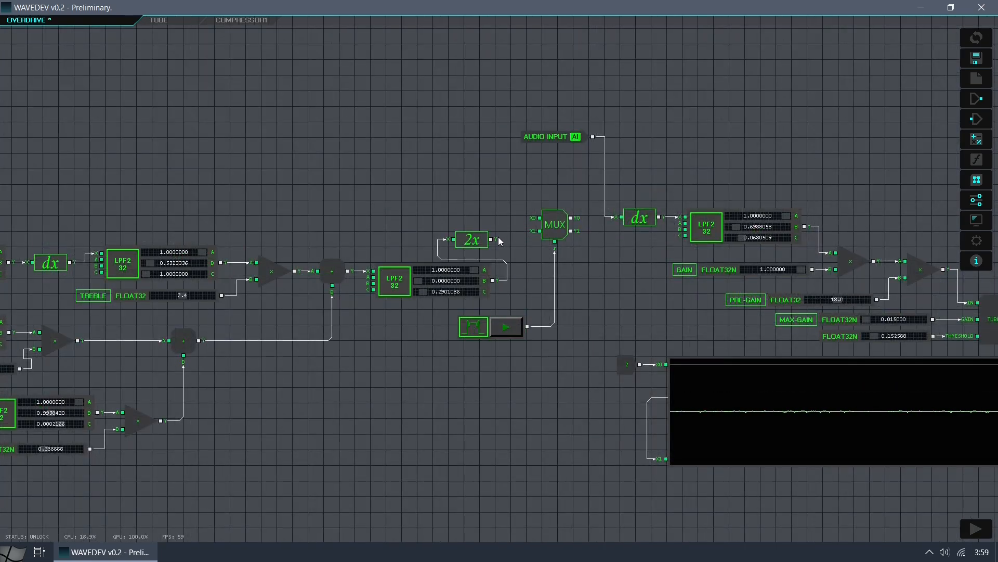
left_click_drag(497, 240, 536, 230)
left_click(593, 137)
left_click_drag(577, 140, 618, 219)
left_click_drag(614, 267, 250, 321)
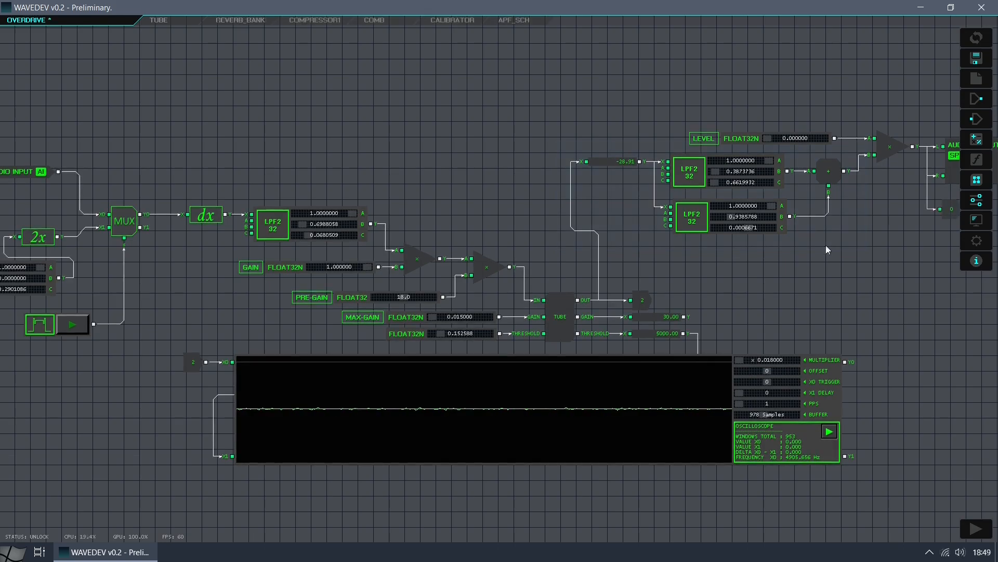
Move the output section with its two LPF2 filters, LEVEL control and AUDIO OUTPUT lower and farther from the TUBE block
left_click_drag(826, 245, 647, 294)
left_click_drag(380, 166, 719, 293)
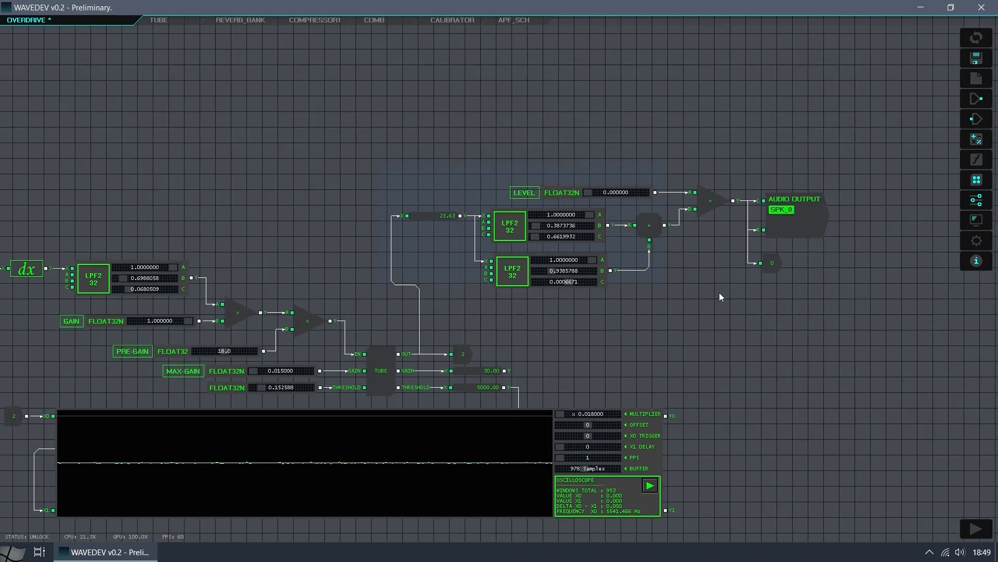
left_click_drag(823, 282, 833, 403)
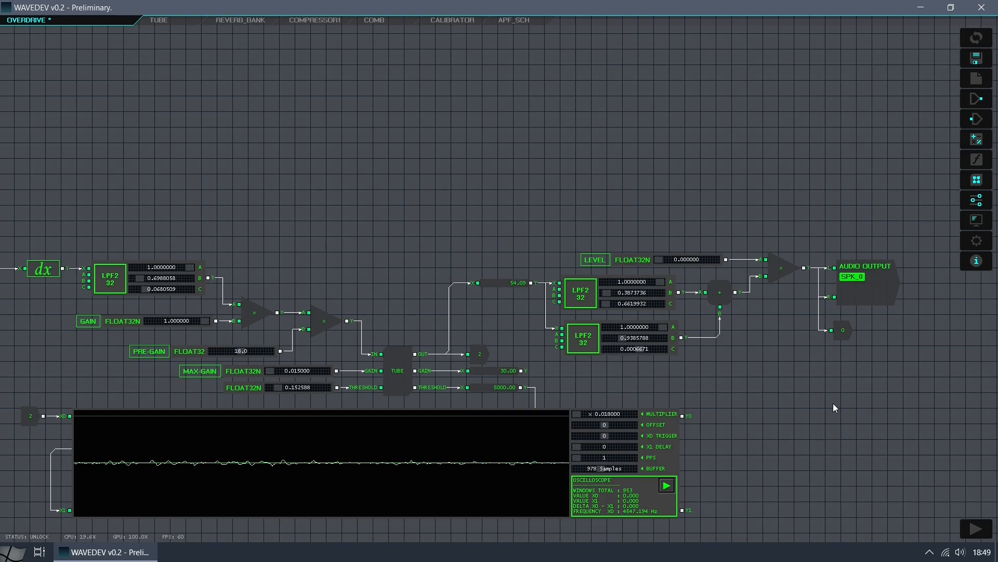